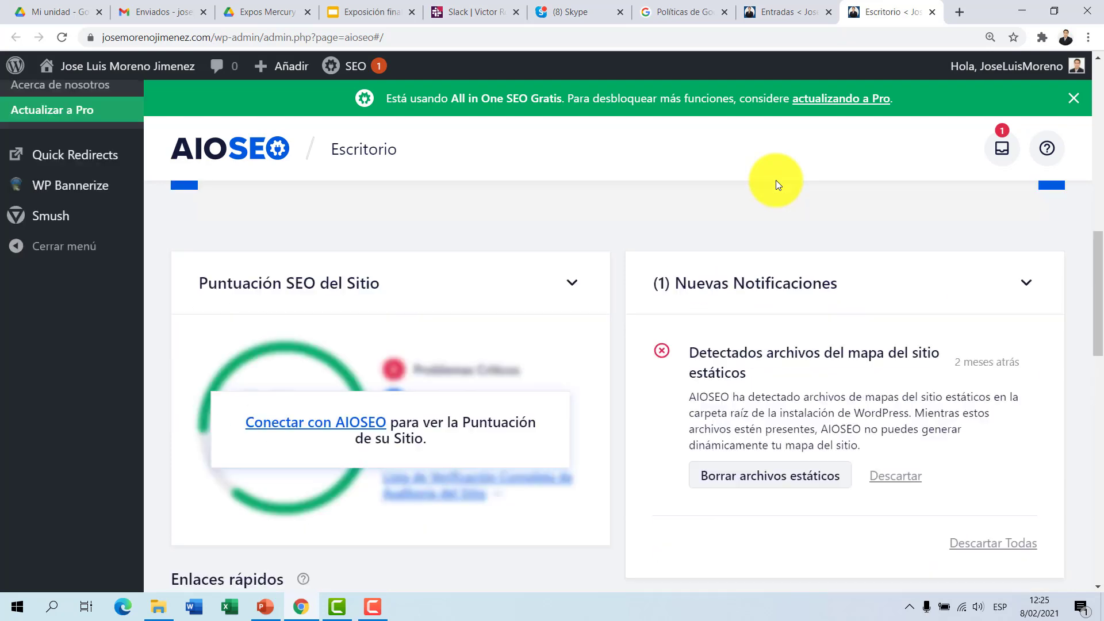
{"action": "scroll", "coordinate": [775, 183], "scroll_direction": "up", "scroll_amount": 2}
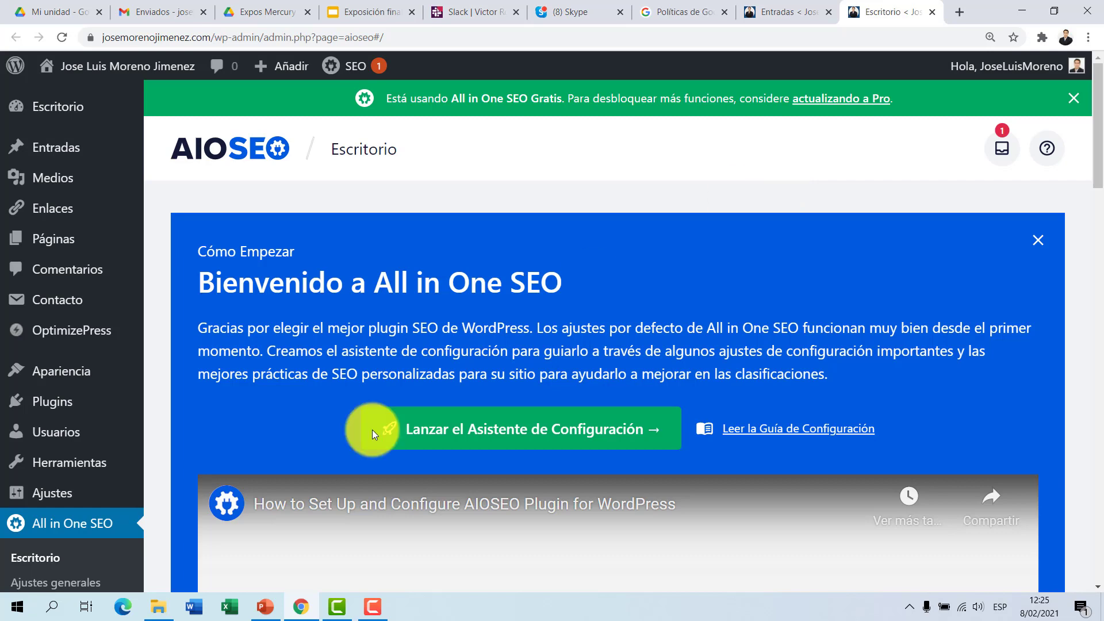
{"action": "scroll", "coordinate": [461, 305], "scroll_direction": "down", "scroll_amount": 8}
{"action": "scroll", "coordinate": [464, 299], "scroll_direction": "up", "scroll_amount": 8}
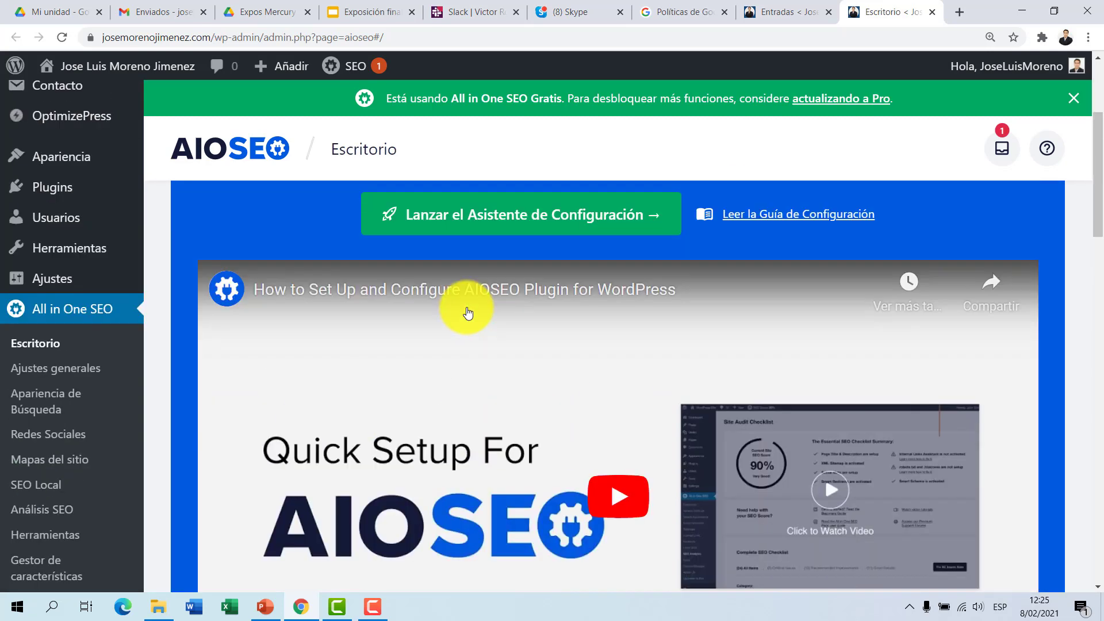
Step: From the Entradas post list, open the post about 7 pasos for a good relevo in Facebook Ads e Instagram Ads for editing
{"action": "left_click", "coordinate": [772, 10]}
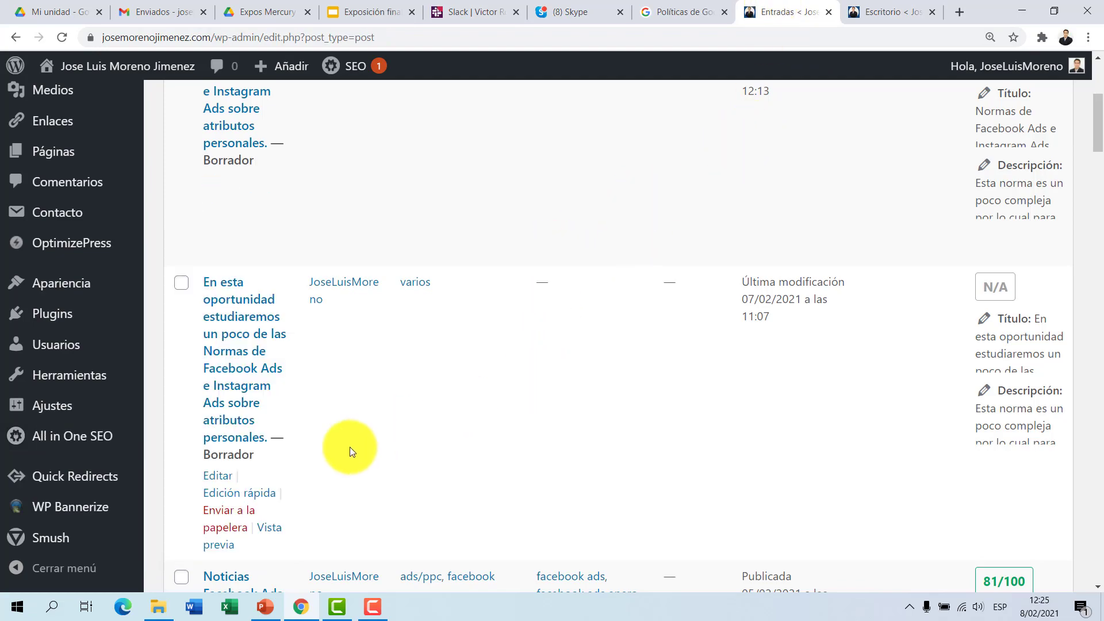
{"action": "scroll", "coordinate": [335, 458], "scroll_direction": "up", "scroll_amount": 5}
{"action": "scroll", "coordinate": [335, 458], "scroll_direction": "down", "scroll_amount": 3}
{"action": "scroll", "coordinate": [334, 458], "scroll_direction": "down", "scroll_amount": 15}
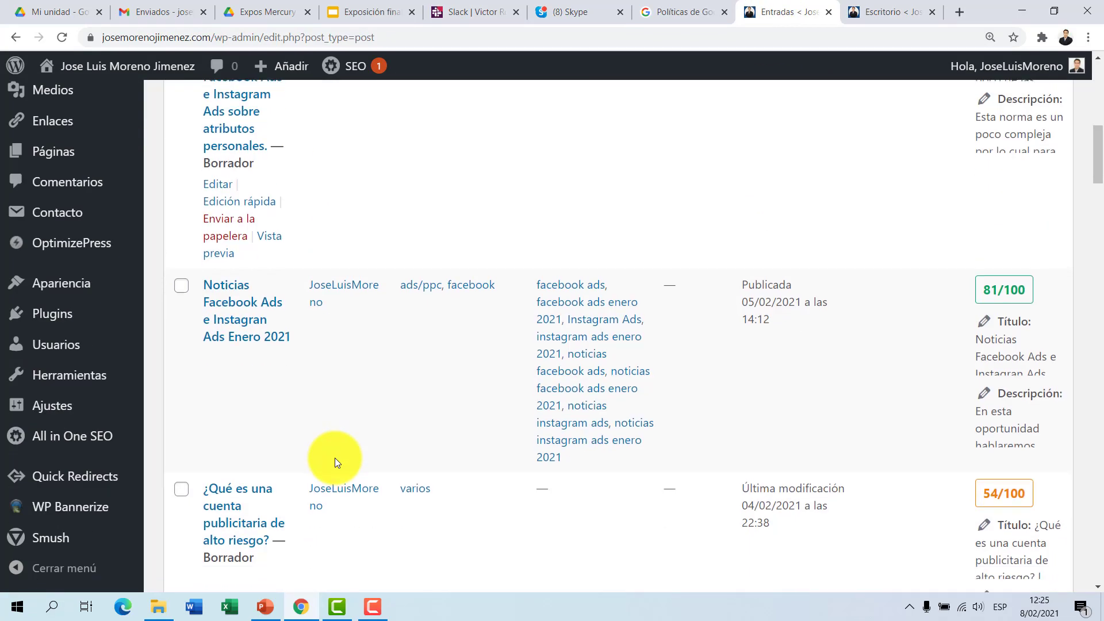
{"action": "left_click", "coordinate": [218, 400]}
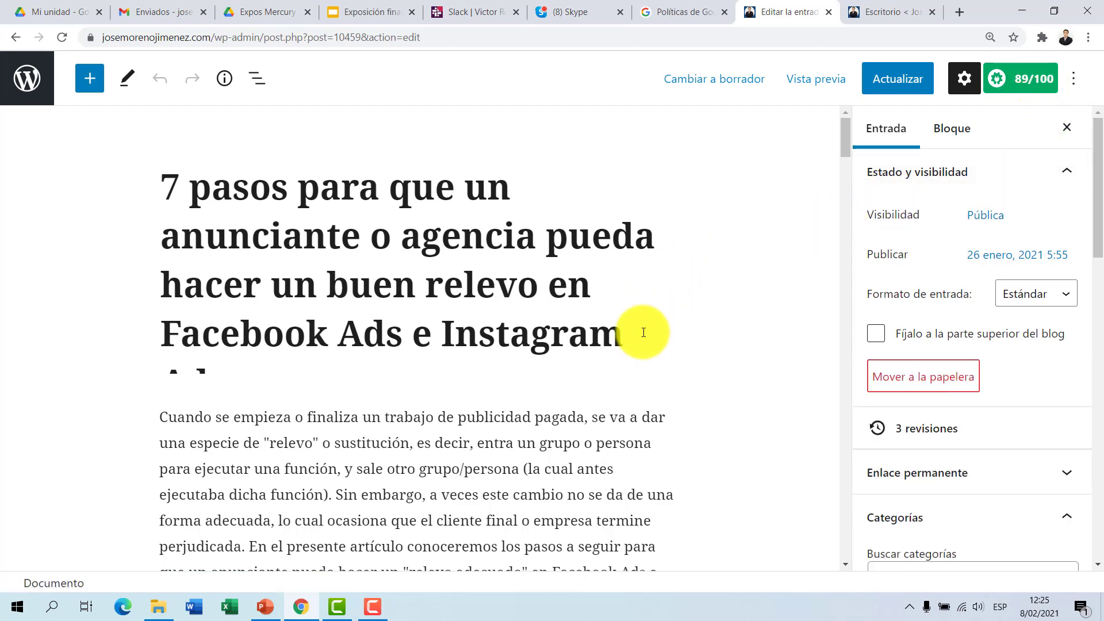
Step: Display the General settings of the Configuración de AIOSEO section below the post's content
{"action": "scroll", "coordinate": [472, 319], "scroll_direction": "down", "scroll_amount": 15}
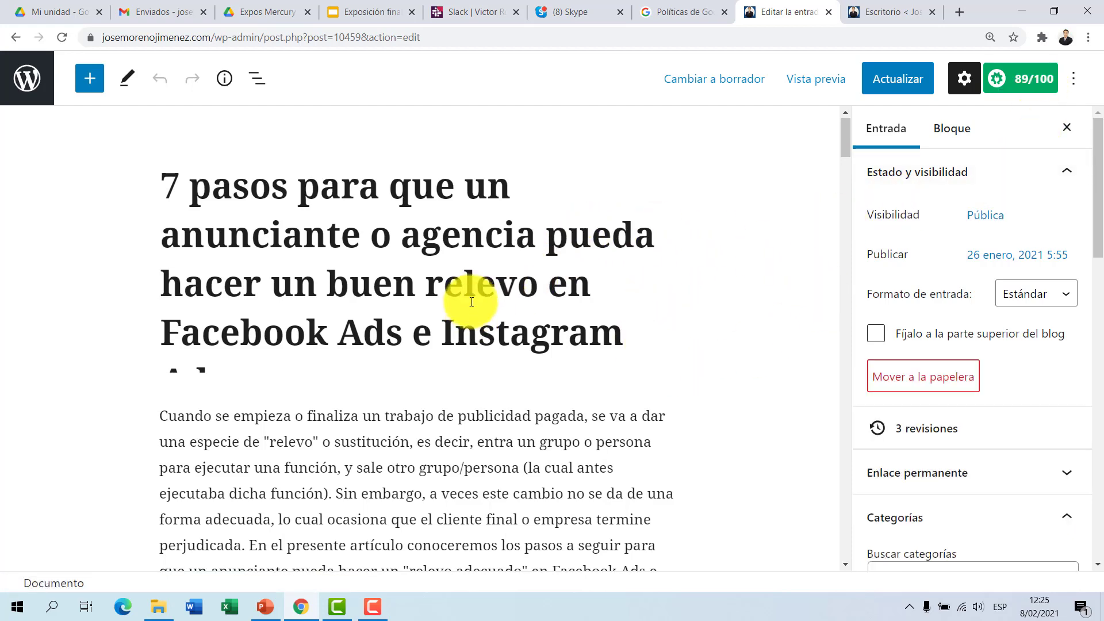
{"action": "scroll", "coordinate": [472, 302], "scroll_direction": "down", "scroll_amount": 20}
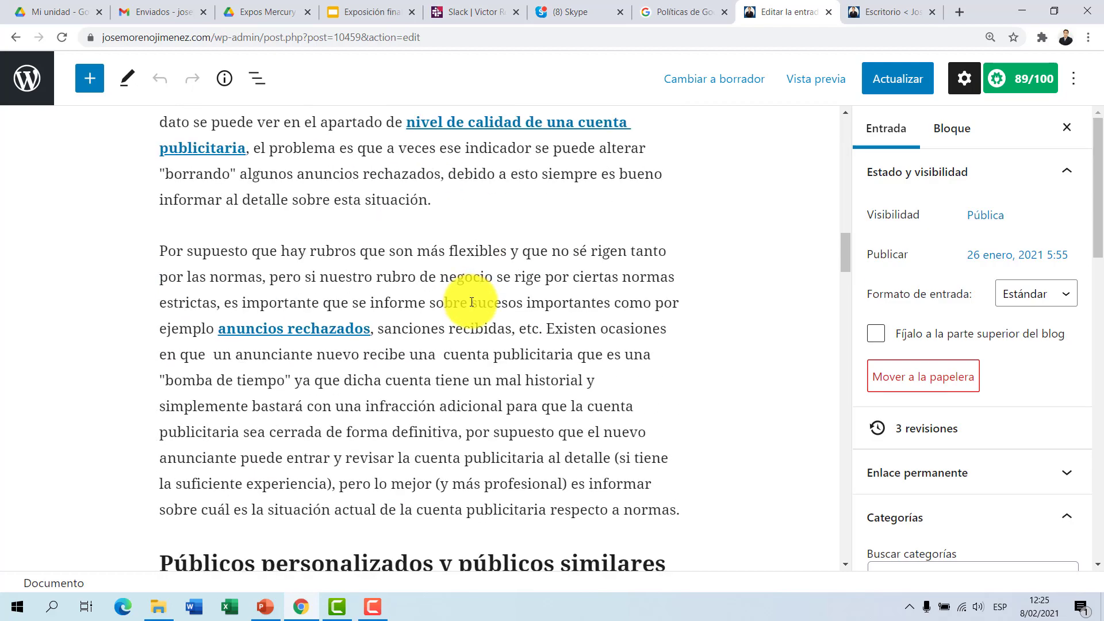
{"action": "scroll", "coordinate": [470, 299], "scroll_direction": "down", "scroll_amount": 7}
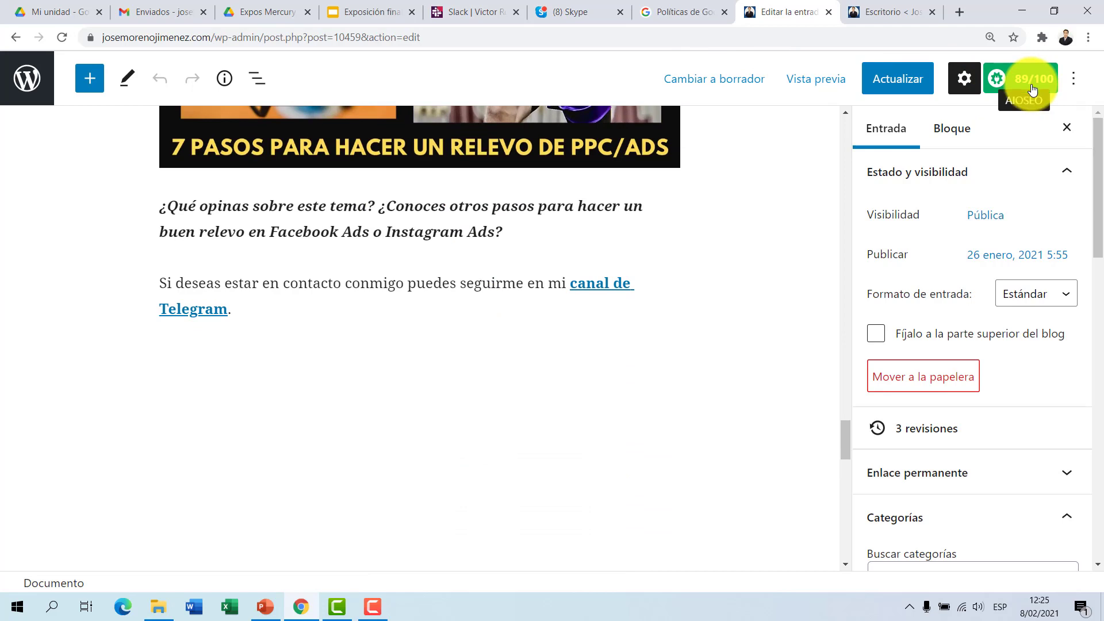
{"action": "scroll", "coordinate": [673, 288], "scroll_direction": "down", "scroll_amount": 8}
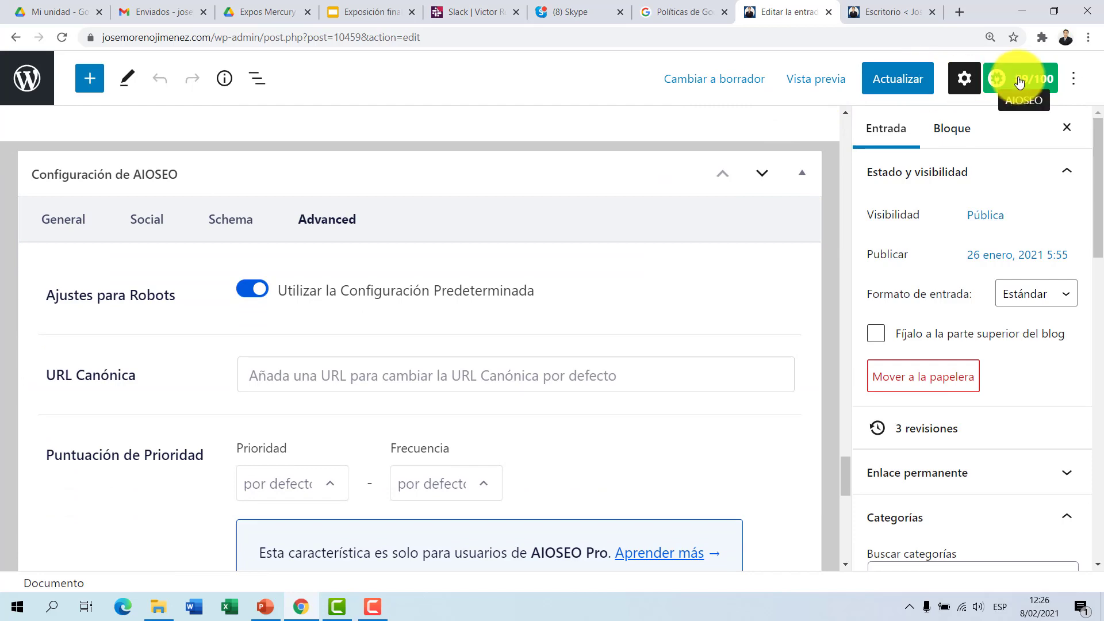
{"action": "scroll", "coordinate": [665, 182], "scroll_direction": "up", "scroll_amount": 8}
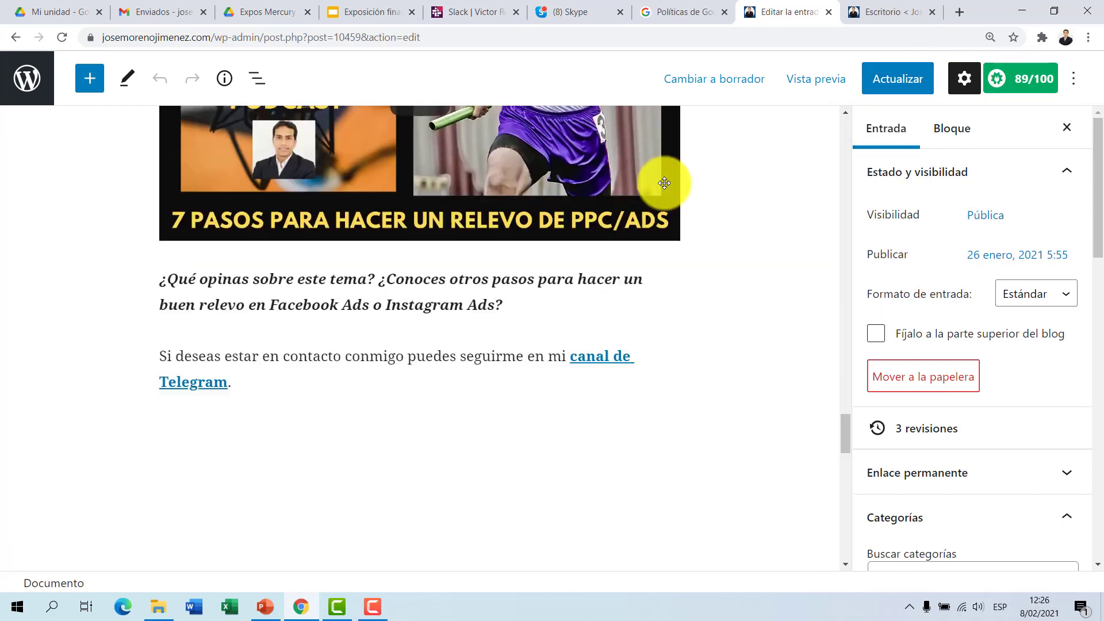
{"action": "scroll", "coordinate": [664, 183], "scroll_direction": "down", "scroll_amount": 5}
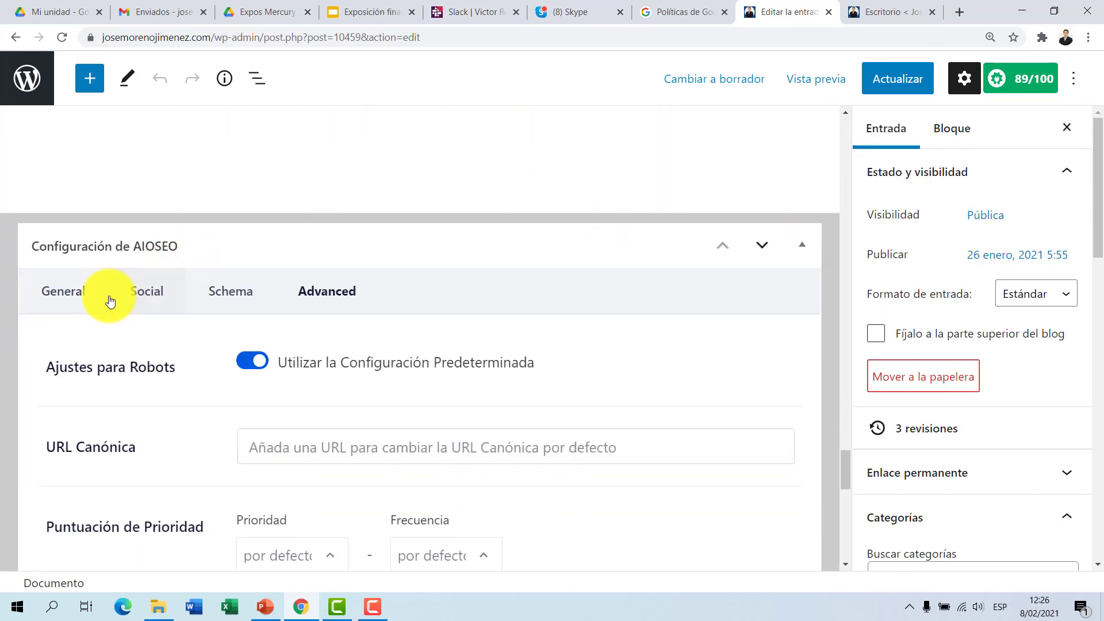
{"action": "left_click", "coordinate": [75, 303]}
{"action": "scroll", "coordinate": [402, 307], "scroll_direction": "up", "scroll_amount": 8}
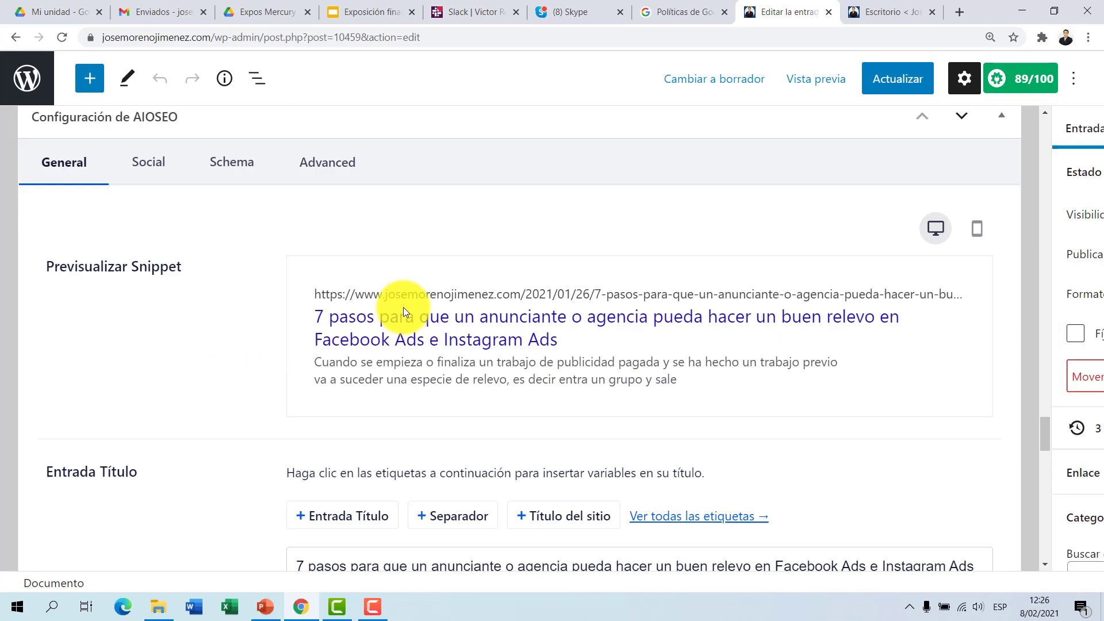
Step: Cut the existing text from the AIOSEO Entrada Título field and insert the Entrada Título and Título del sitio tags instead
{"action": "scroll", "coordinate": [405, 311], "scroll_direction": "down", "scroll_amount": 4}
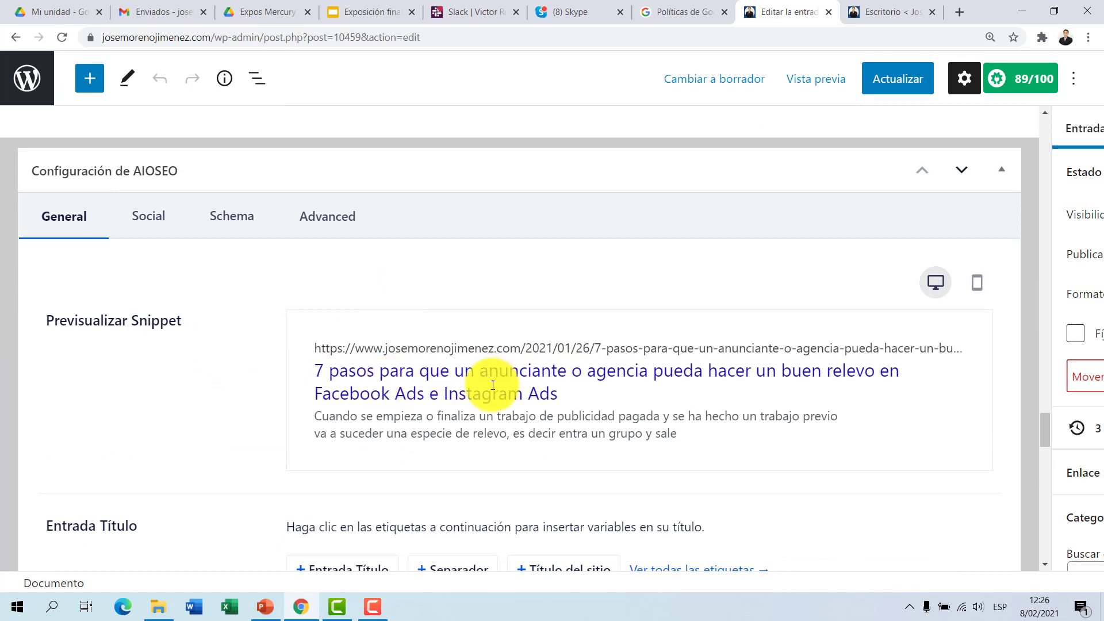
{"action": "scroll", "coordinate": [484, 385], "scroll_direction": "down", "scroll_amount": 3}
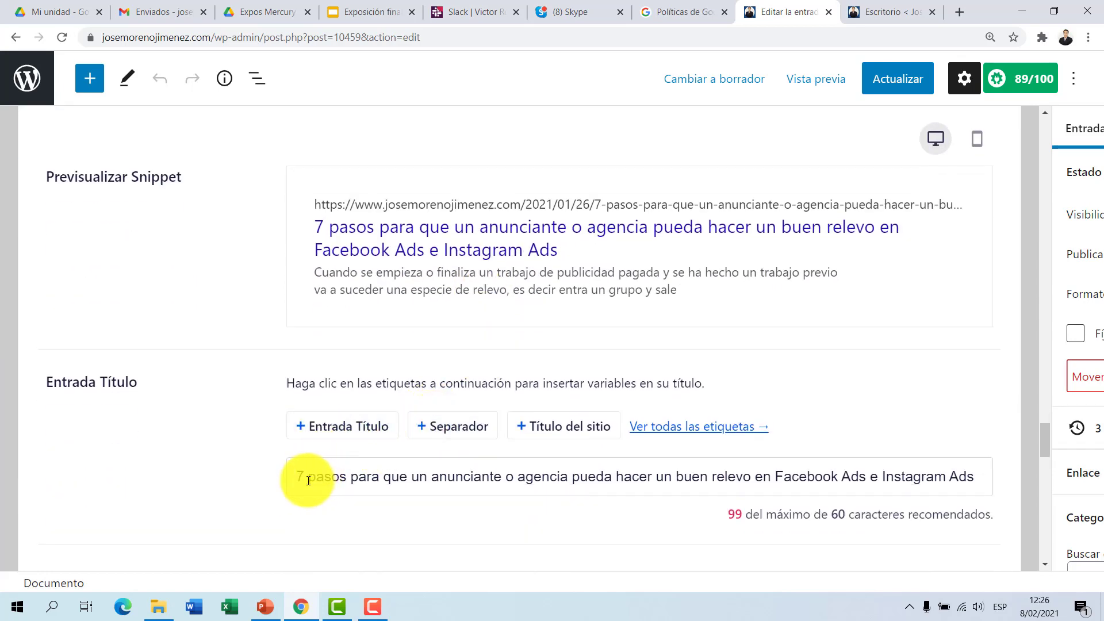
{"action": "left_click_drag", "start_coordinate": [292, 477], "coordinate": [987, 458]}
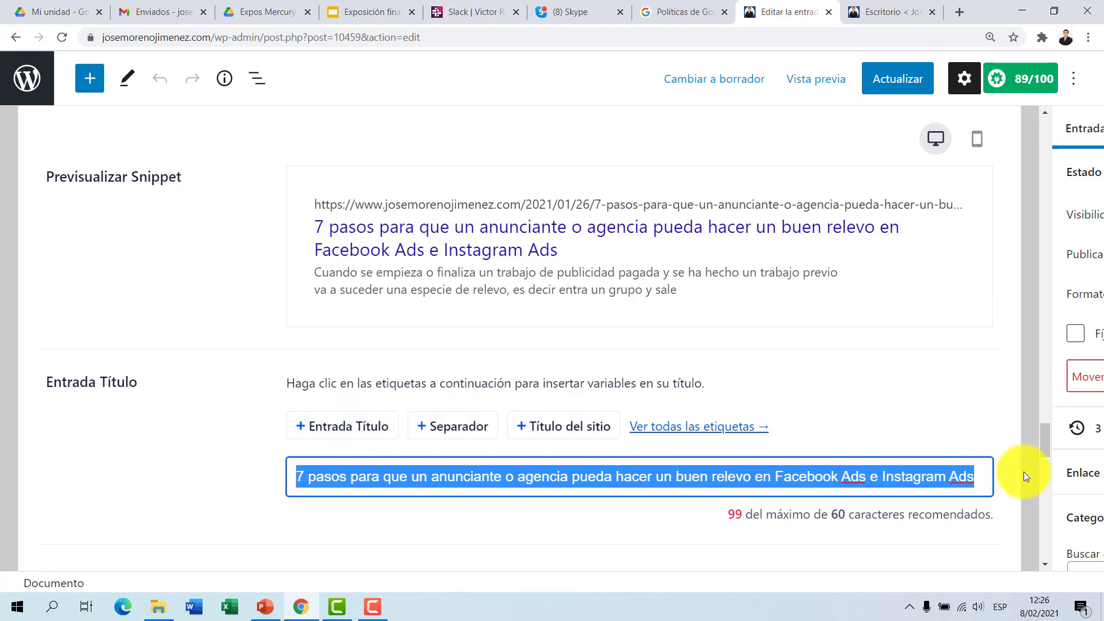
{"action": "right_click", "coordinate": [932, 475]}
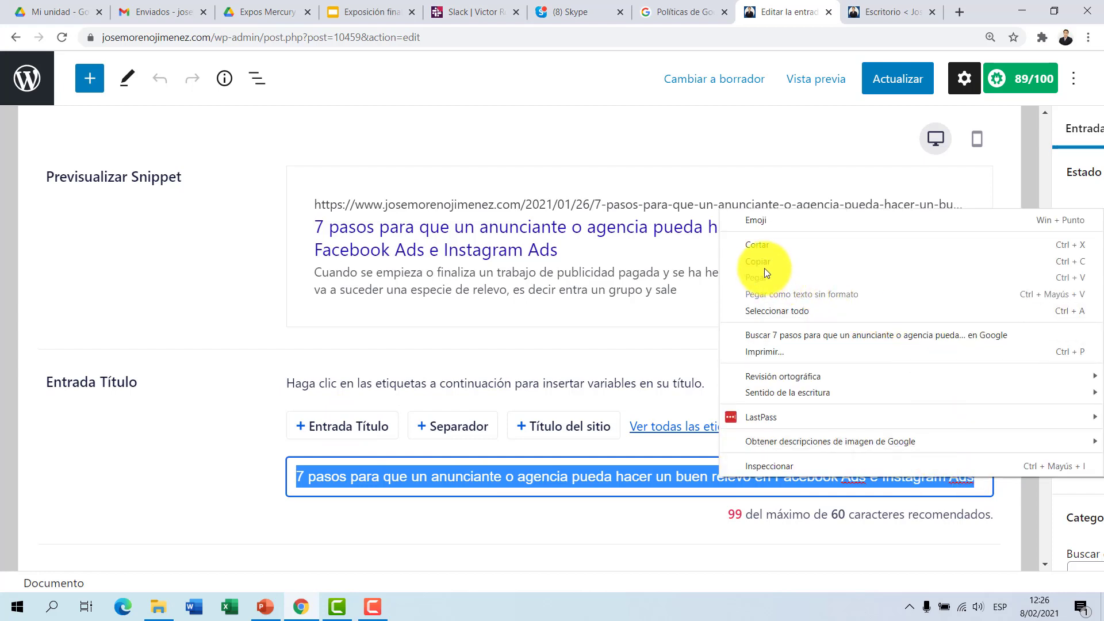
{"action": "left_click", "coordinate": [778, 244]}
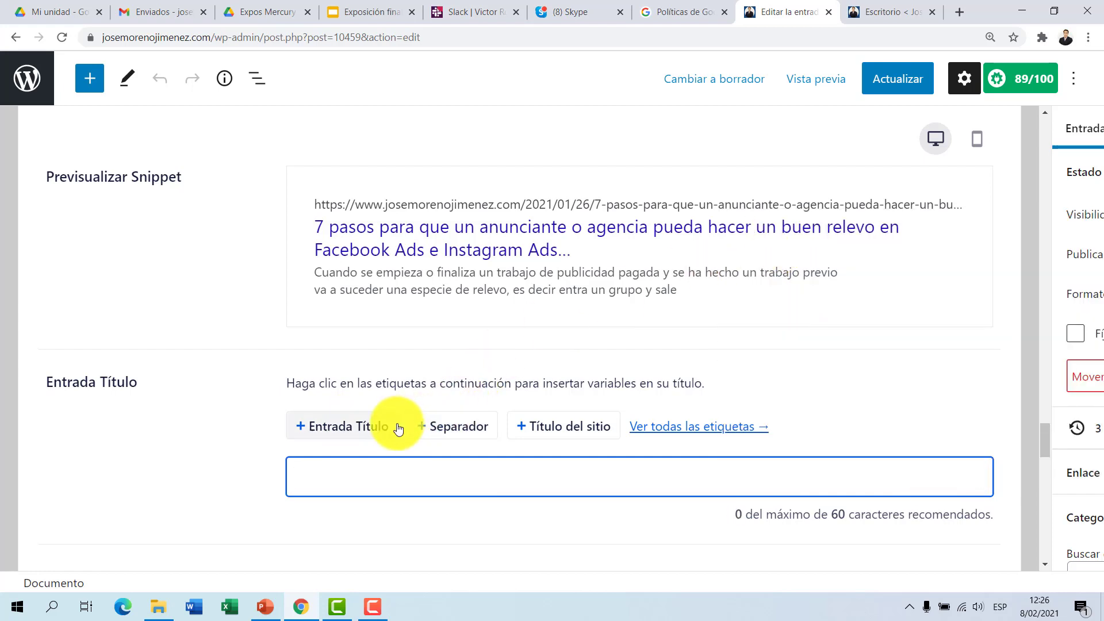
{"action": "left_click", "coordinate": [370, 426]}
{"action": "left_click", "coordinate": [542, 427]}
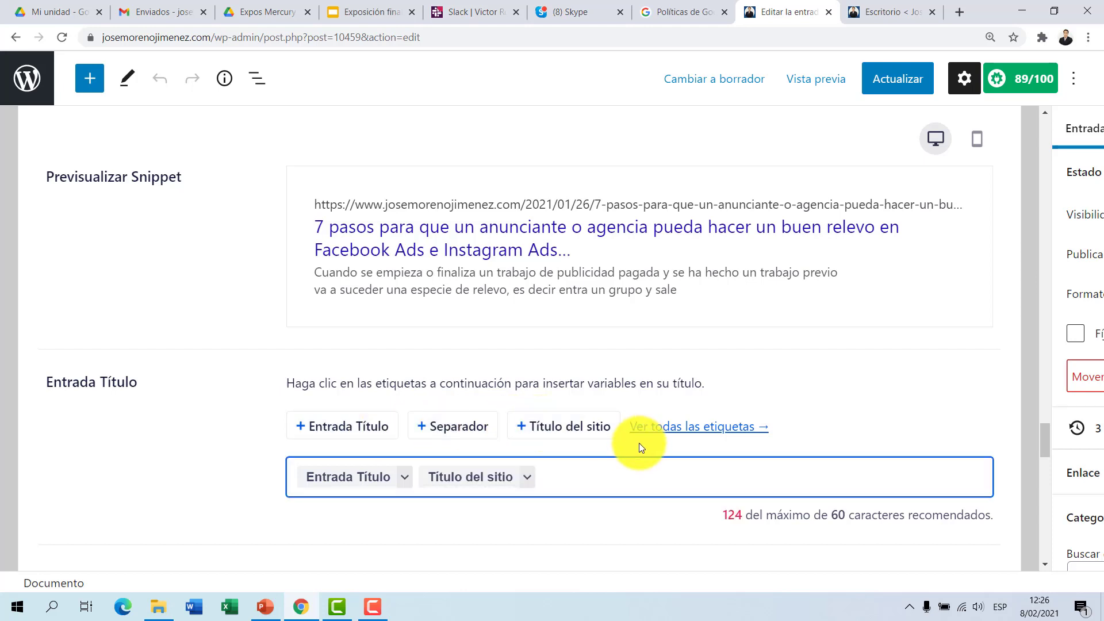
{"action": "left_click", "coordinate": [167, 500]}
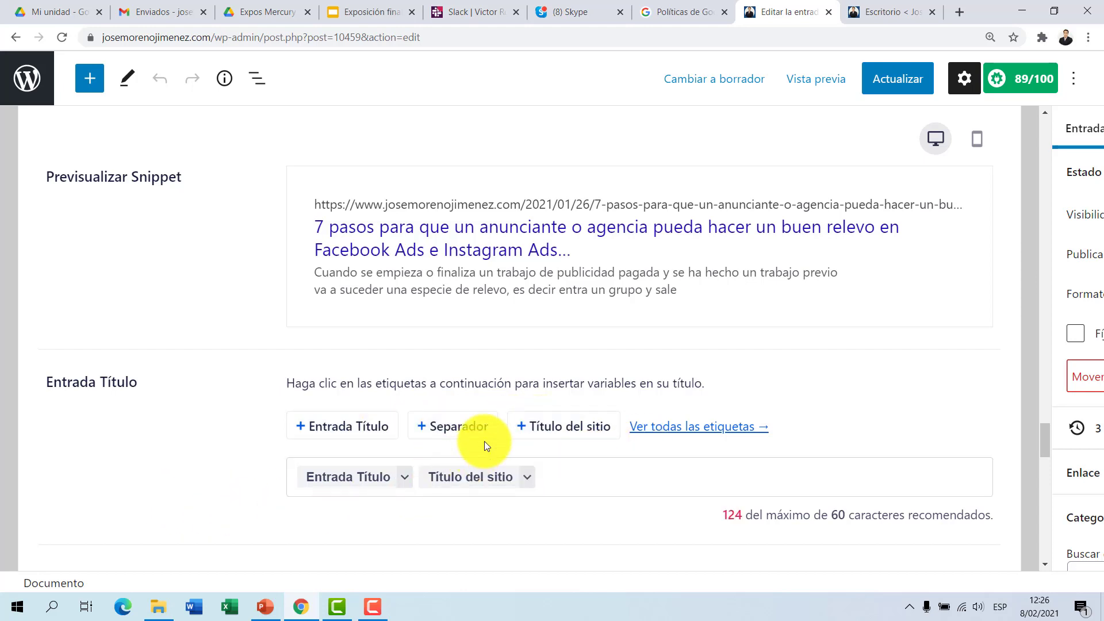
Step: Replace the Entrada Título tag in the title field with the cut title text, keeping the Título del sitio tag after it
{"action": "left_click", "coordinate": [416, 485]}
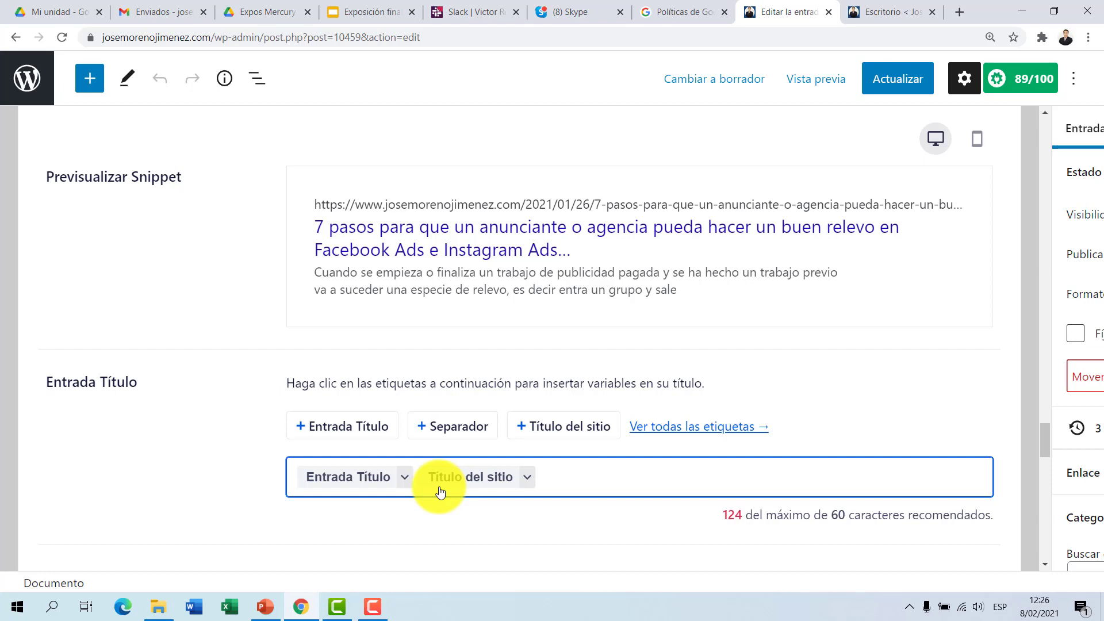
{"action": "key", "text": "BackSpace"}
{"action": "key", "text": "ctrl+v"}
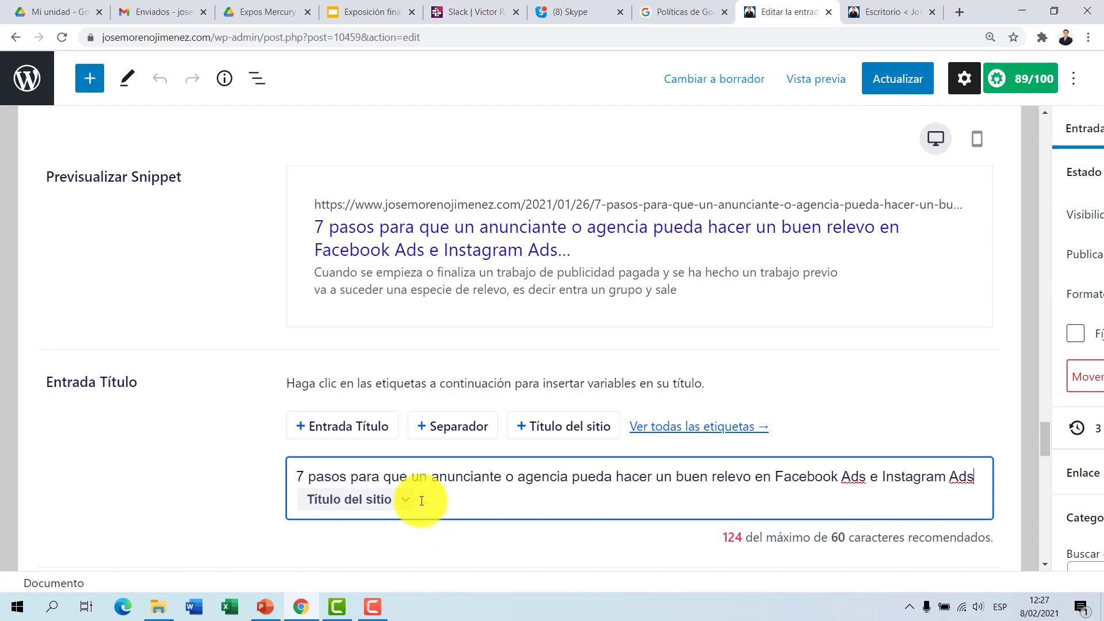
Step: Clear the Meta Descripción text and insert the Entrada Extracto tag in its place
{"action": "scroll", "coordinate": [421, 500], "scroll_direction": "down", "scroll_amount": 3}
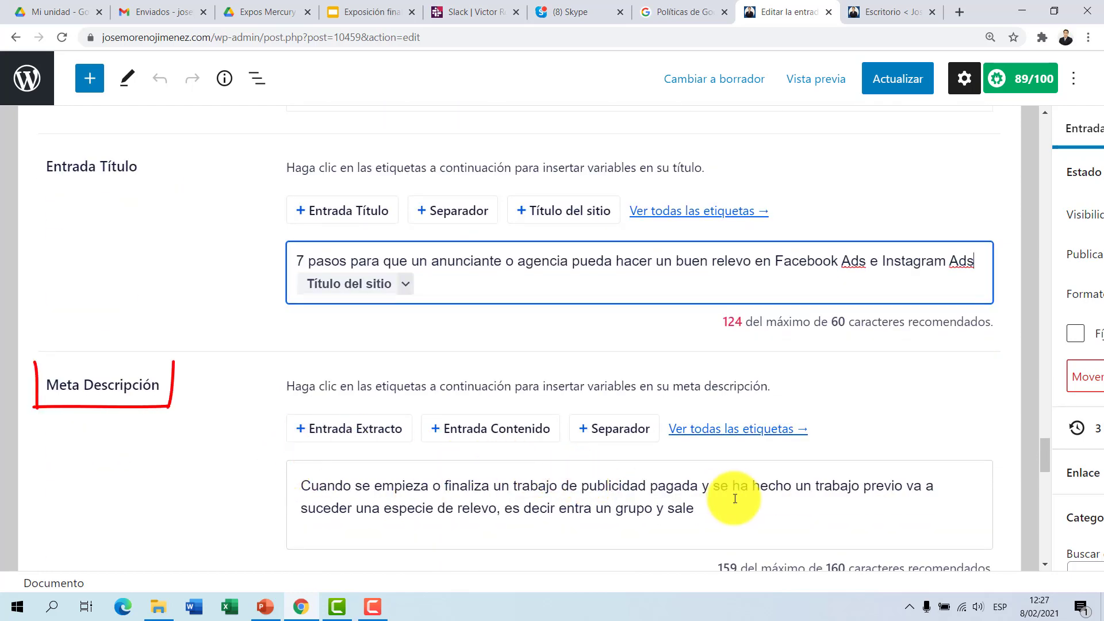
{"action": "left_click_drag", "start_coordinate": [711, 521], "coordinate": [264, 468]}
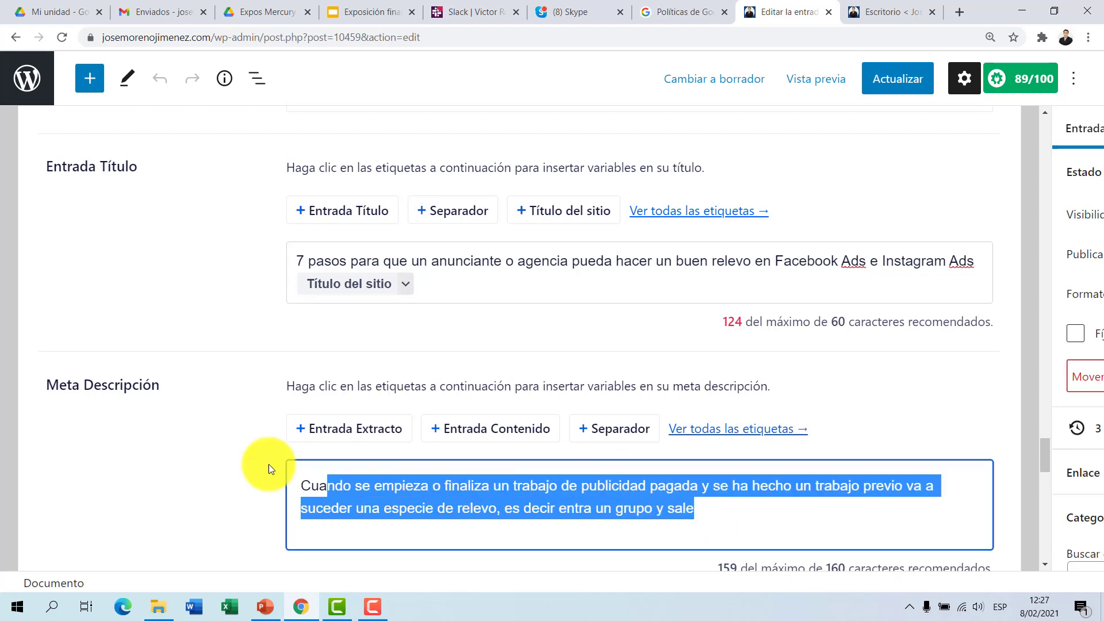
{"action": "right_click", "coordinate": [400, 493]}
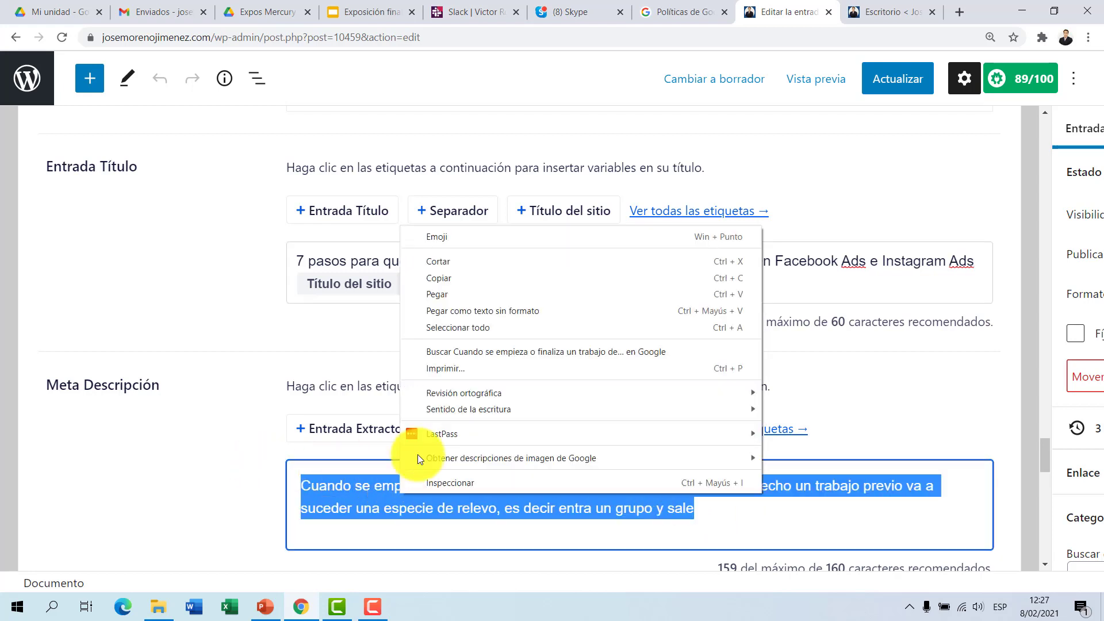
{"action": "left_click", "coordinate": [483, 278]}
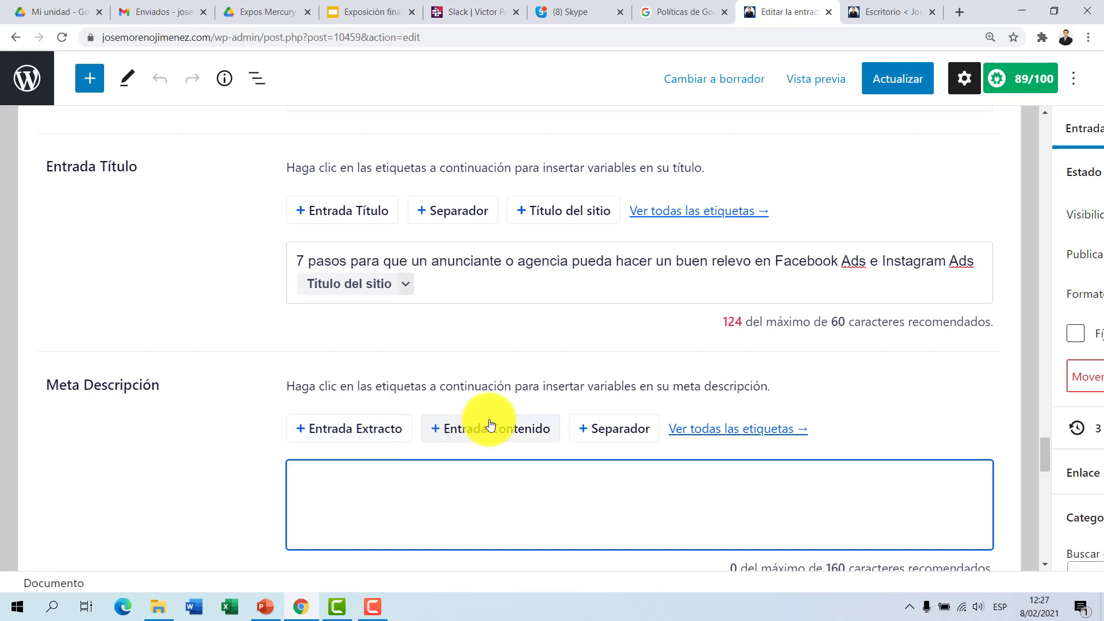
{"action": "left_click", "coordinate": [391, 437]}
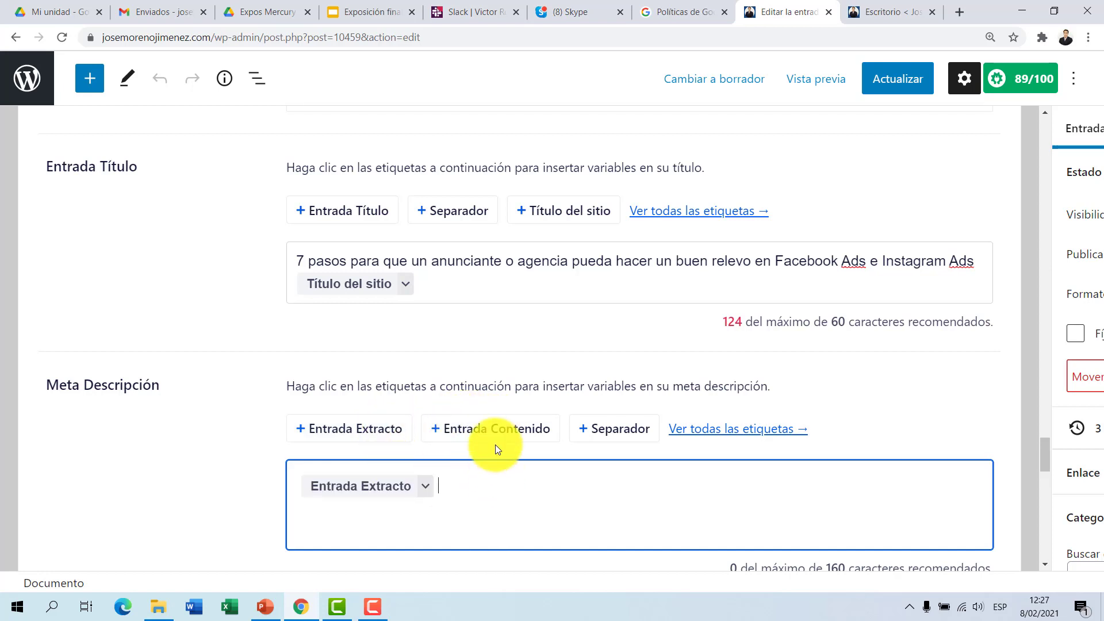
Step: Copy the post's whole opening paragraph, which begins with "Cuando se empieza o finaliza un trabajo de publicidad pagada"
{"action": "scroll", "coordinate": [490, 479], "scroll_direction": "up", "scroll_amount": 15}
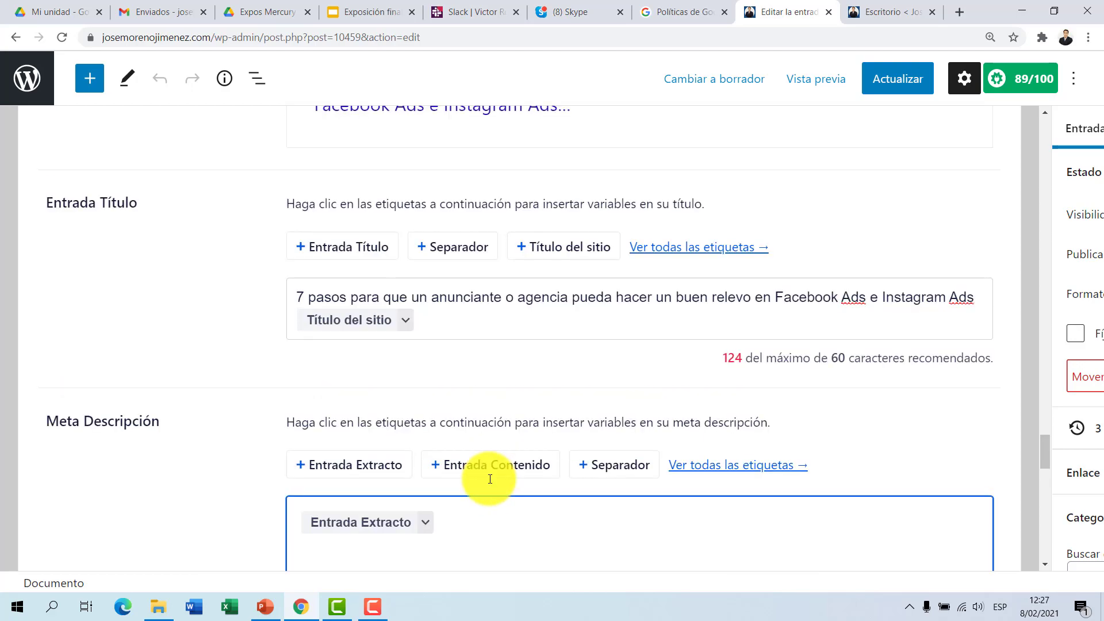
{"action": "scroll", "coordinate": [489, 475], "scroll_direction": "up", "scroll_amount": 15}
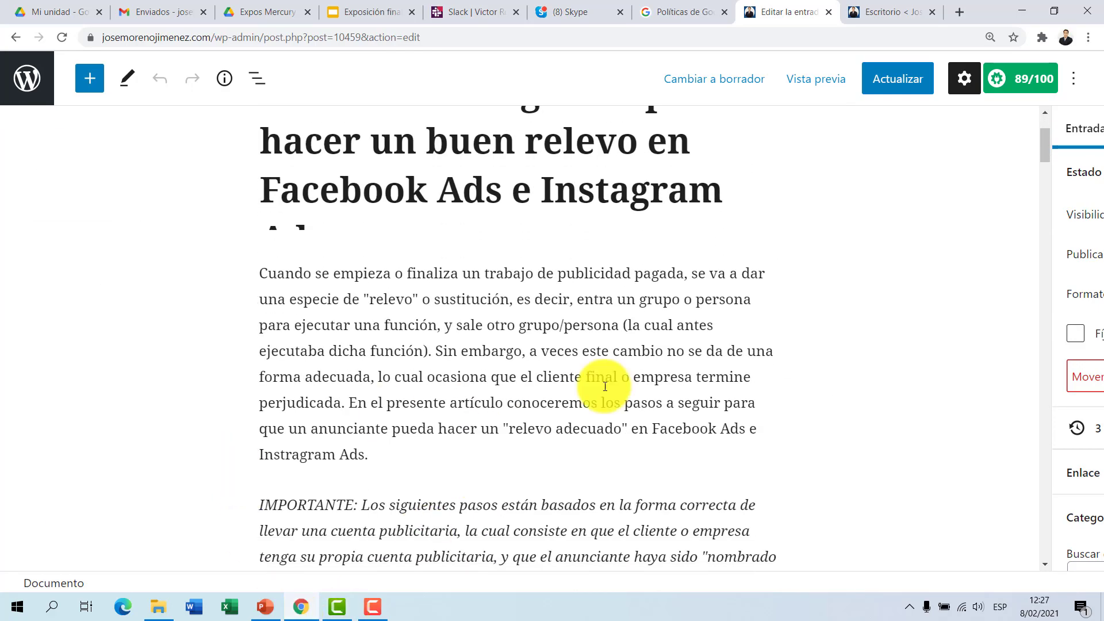
{"action": "left_click_drag", "start_coordinate": [421, 454], "coordinate": [255, 283]}
{"action": "key", "text": "ctrl+c"}
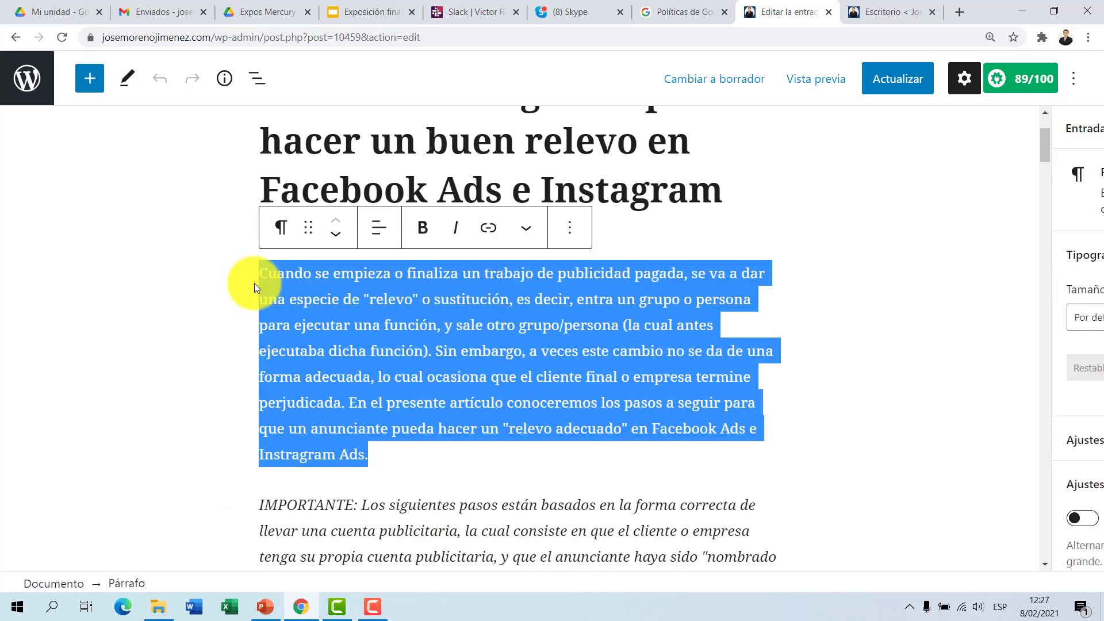
{"action": "right_click", "coordinate": [278, 282]}
{"action": "left_click", "coordinate": [319, 338]}
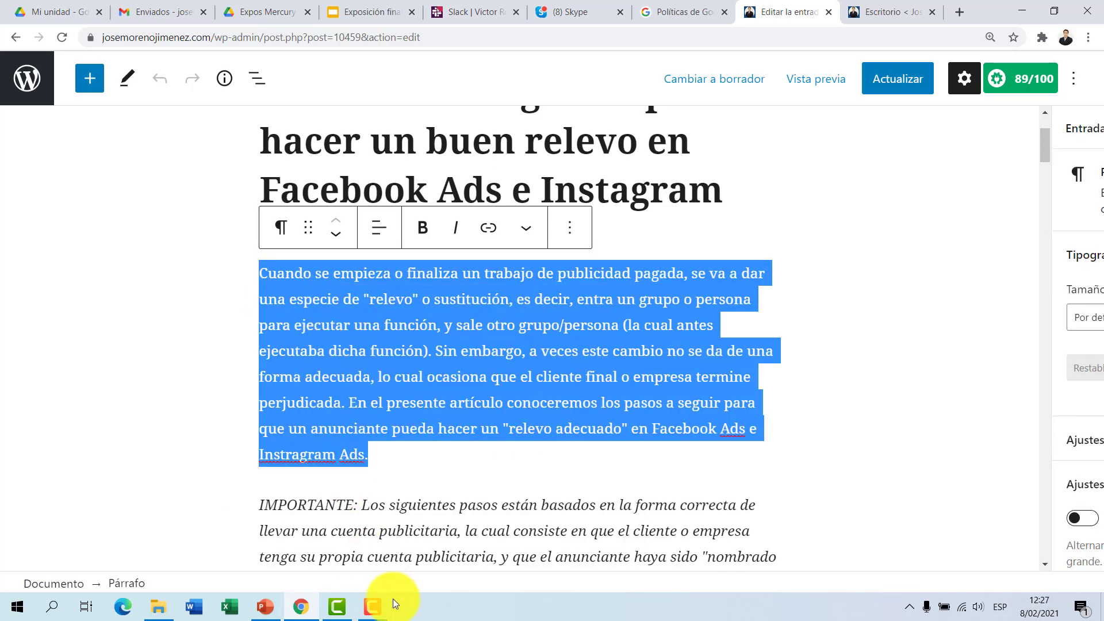
Step: Replace the Entrada Extracto tag in the Meta Descripción with the copied opening paragraph
{"action": "scroll", "coordinate": [661, 500], "scroll_direction": "down", "scroll_amount": 15}
{"action": "scroll", "coordinate": [663, 499], "scroll_direction": "down", "scroll_amount": 20}
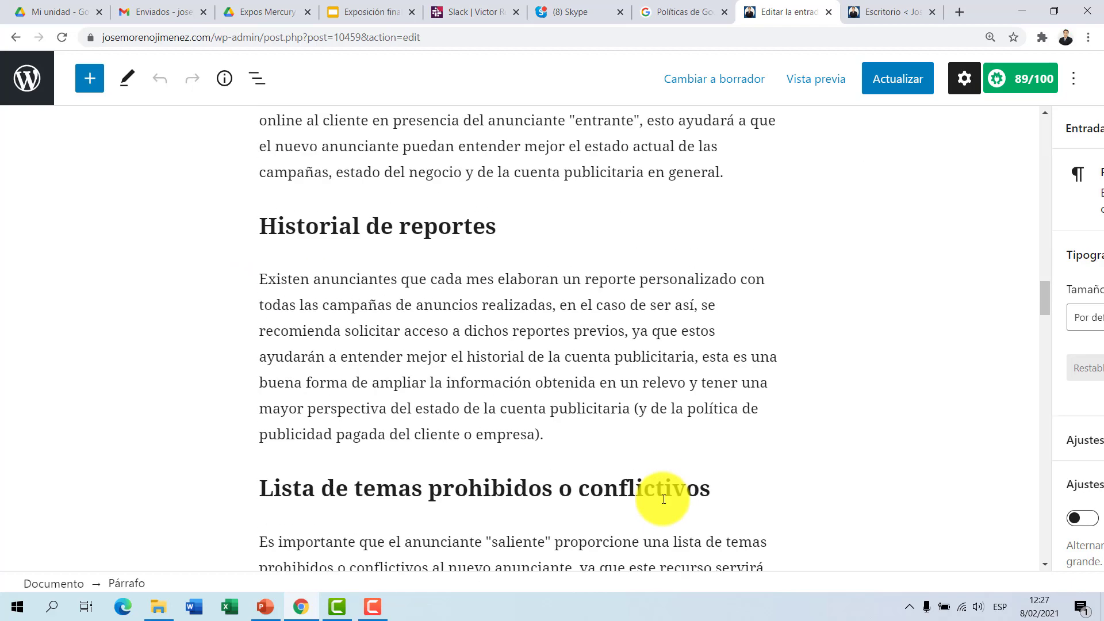
{"action": "scroll", "coordinate": [663, 499], "scroll_direction": "down", "scroll_amount": 10}
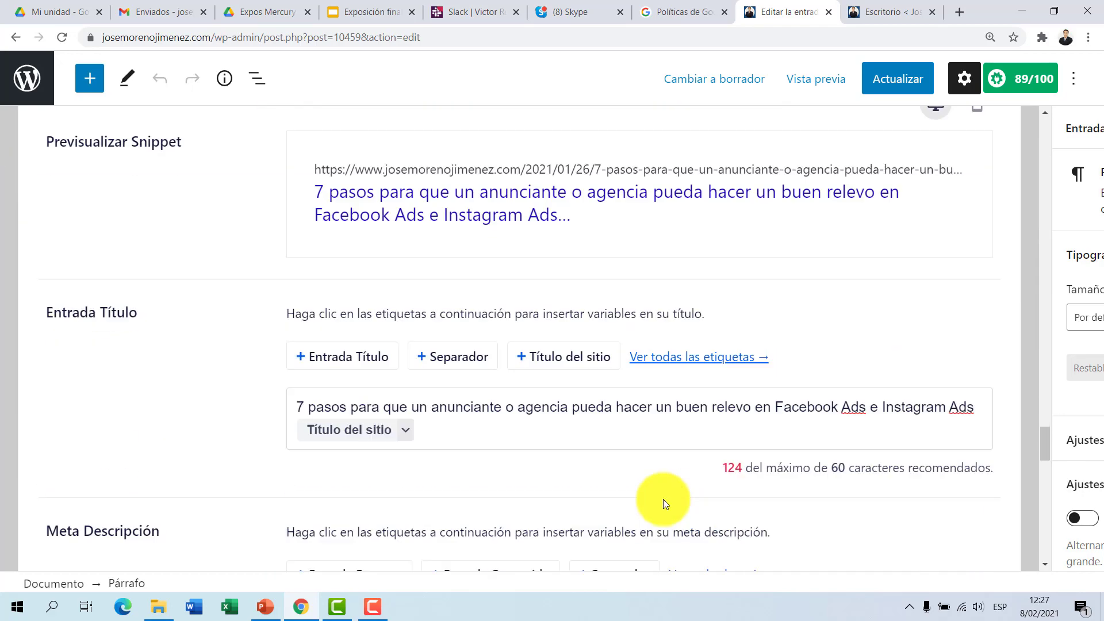
{"action": "left_click", "coordinate": [461, 388]}
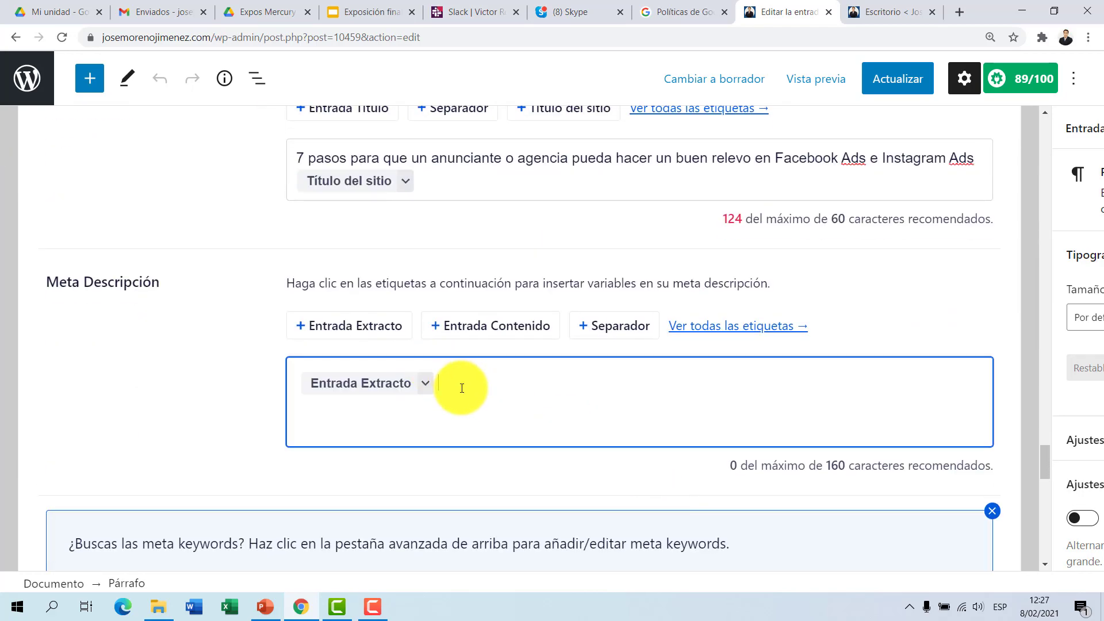
{"action": "key", "text": "BackSpace"}
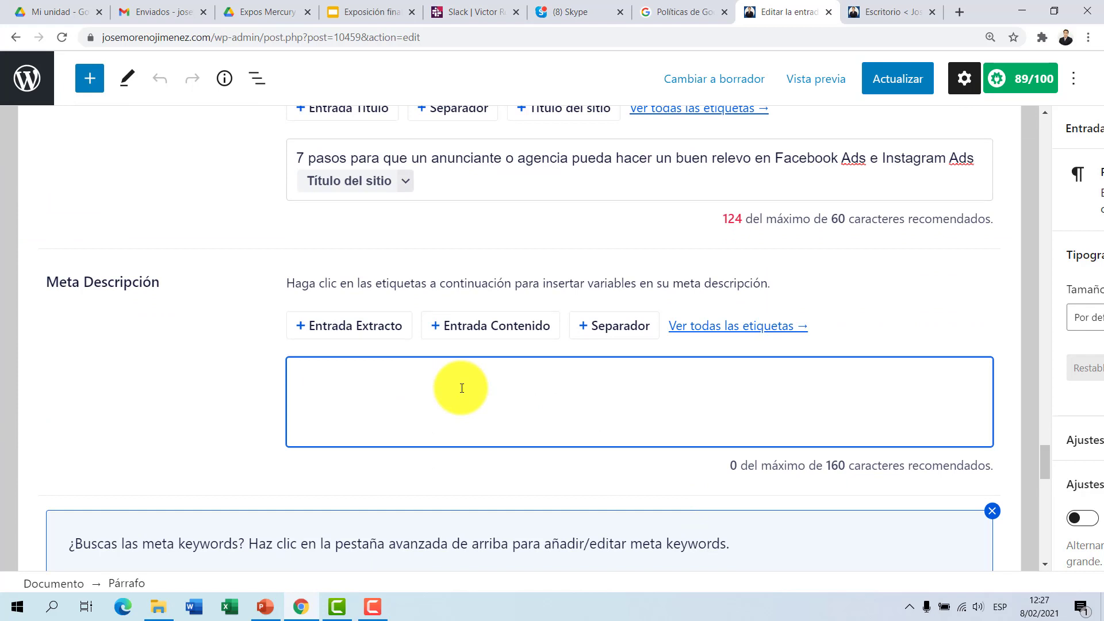
{"action": "key", "text": "ctrl+v"}
{"action": "left_click", "coordinate": [115, 427]}
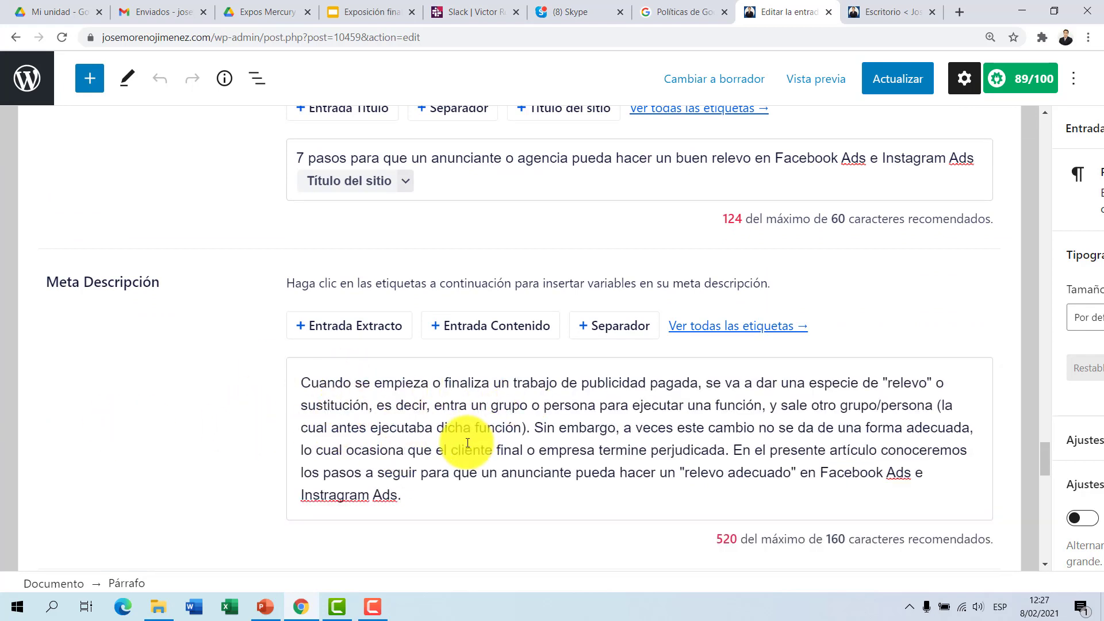
Step: Try shortening the Meta Descripción by deleting all its text from "Sin embargo" to the end
{"action": "scroll", "coordinate": [460, 439], "scroll_direction": "up", "scroll_amount": 1}
{"action": "scroll", "coordinate": [467, 443], "scroll_direction": "down", "scroll_amount": 1}
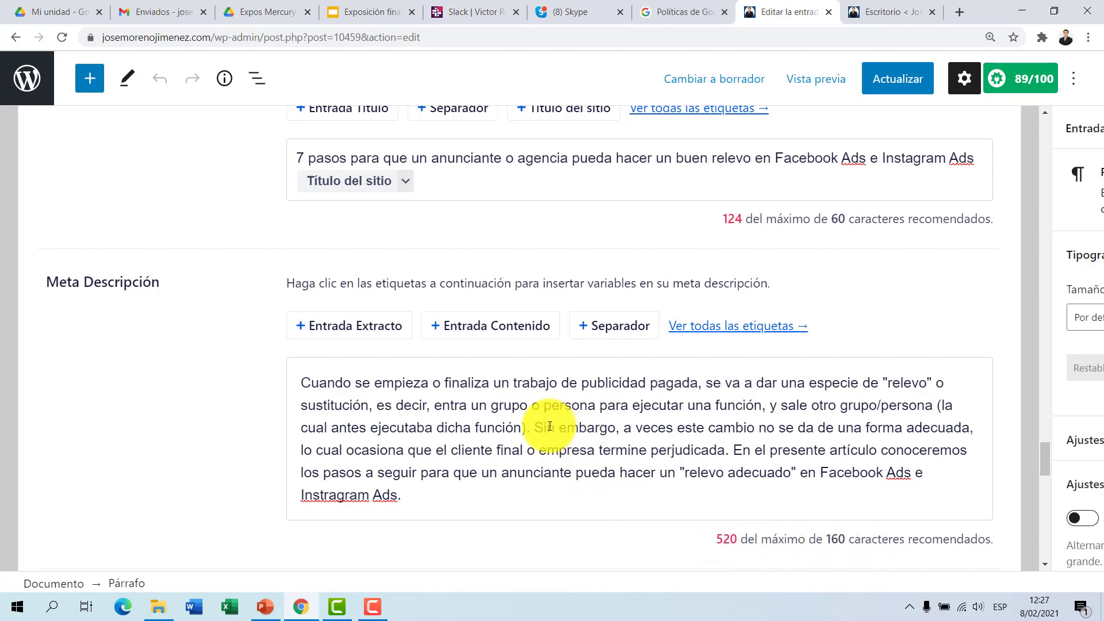
{"action": "left_click_drag", "start_coordinate": [535, 428], "coordinate": [582, 504]}
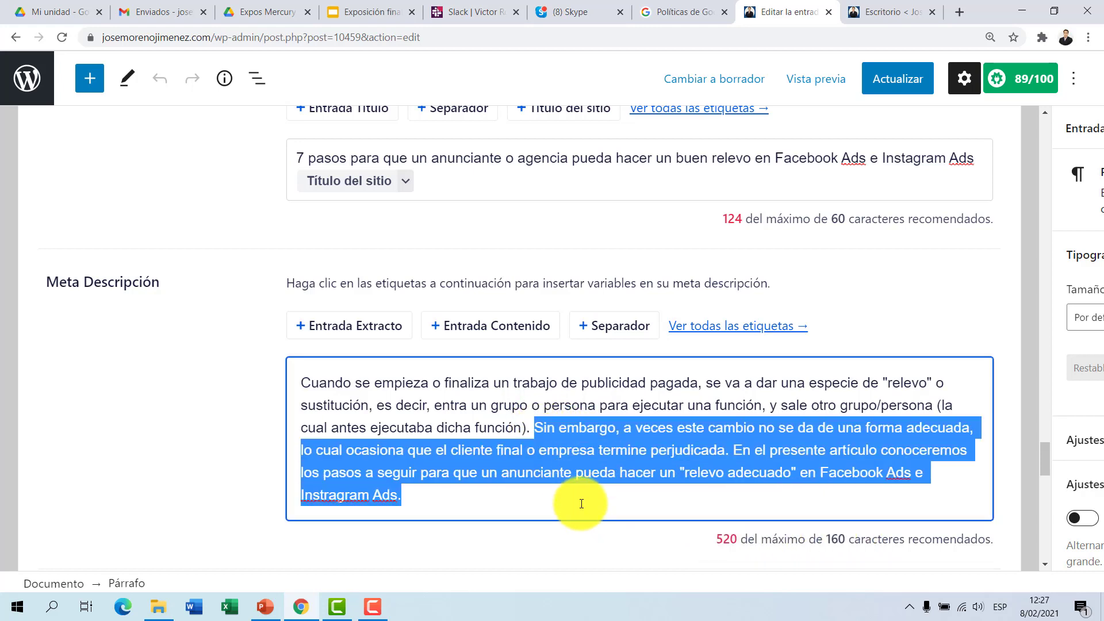
{"action": "key", "text": "BackSpace"}
{"action": "left_click", "coordinate": [173, 426]}
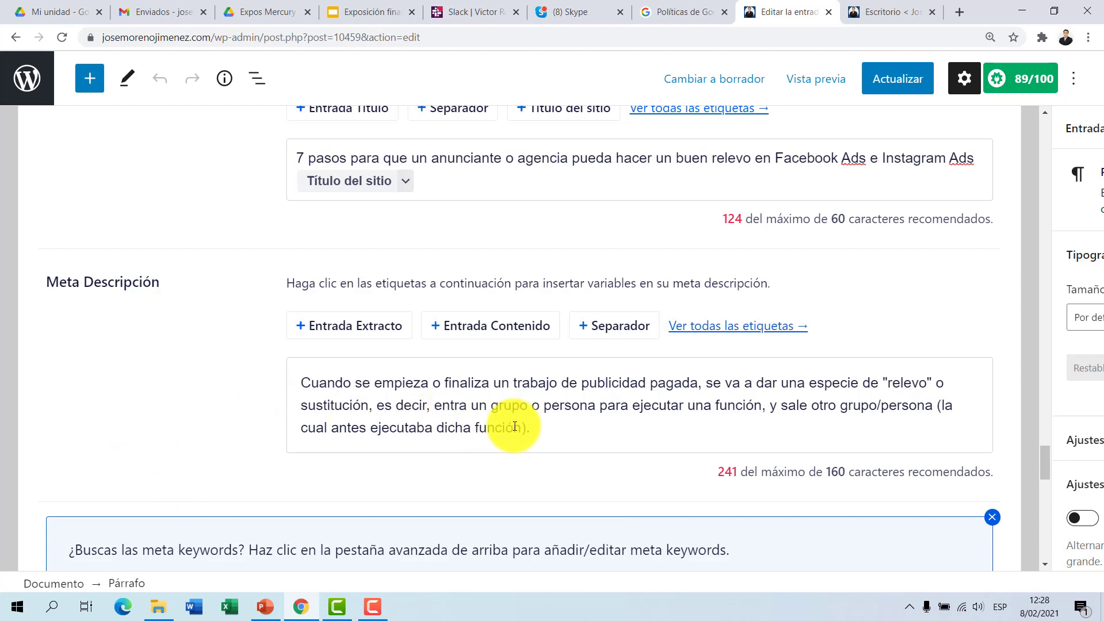
Step: Try clearing the rest of the Meta Descripción, and undo both text deletions
{"action": "left_click_drag", "start_coordinate": [543, 429], "coordinate": [285, 347]}
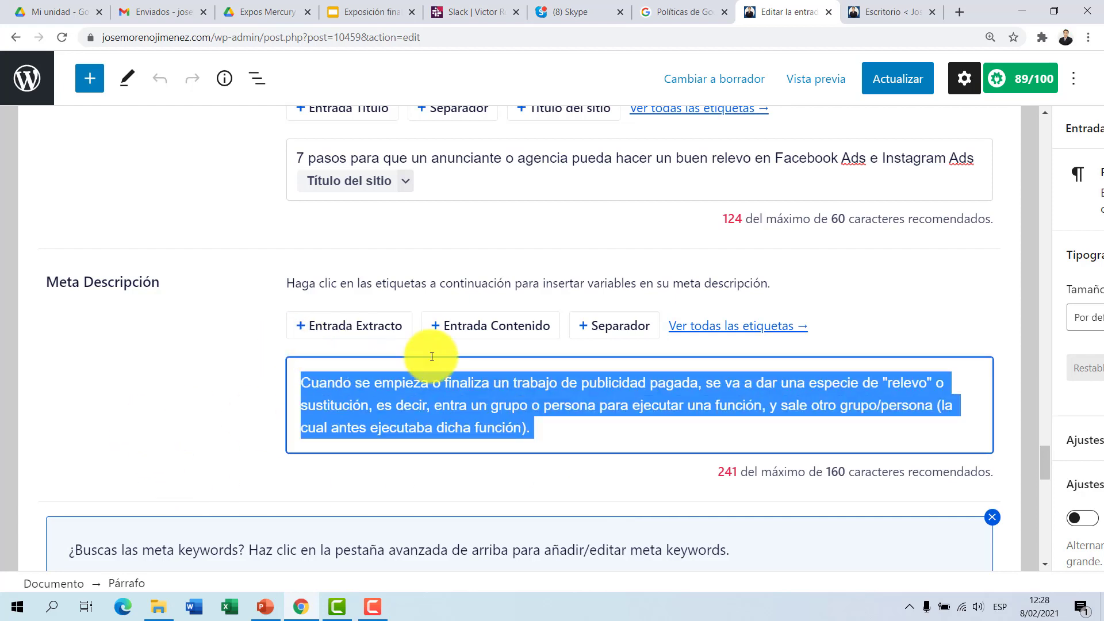
{"action": "key", "text": "BackSpace"}
{"action": "key", "text": "ctrl+z"}
{"action": "key", "text": "ctrl+z"}
{"action": "left_click", "coordinate": [168, 406]}
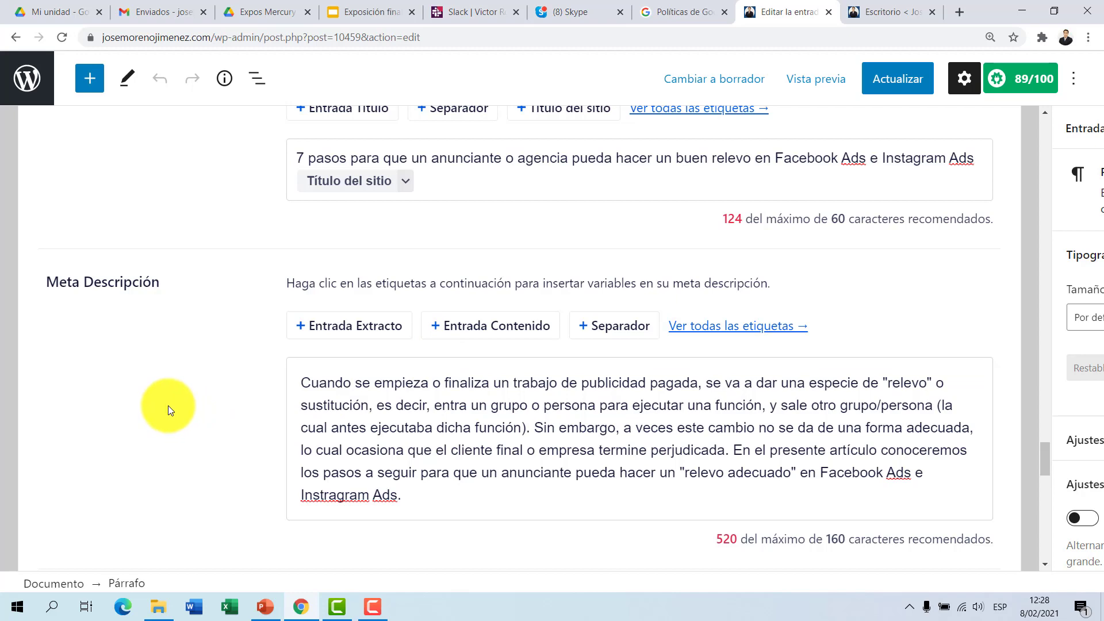
Step: Look over the Frase clave objectivo section and open the Advanced AIOSEO settings at the Palabras clave field
{"action": "scroll", "coordinate": [172, 391], "scroll_direction": "down", "scroll_amount": 6}
{"action": "mouse_move", "coordinate": [34, 229]}
{"action": "left_mouse_down"}
{"action": "mouse_move", "coordinate": [64, 265]}
{"action": "mouse_move", "coordinate": [195, 229]}
{"action": "mouse_move", "coordinate": [35, 229]}
{"action": "left_mouse_up"}
{"action": "left_click", "coordinate": [447, 235]}
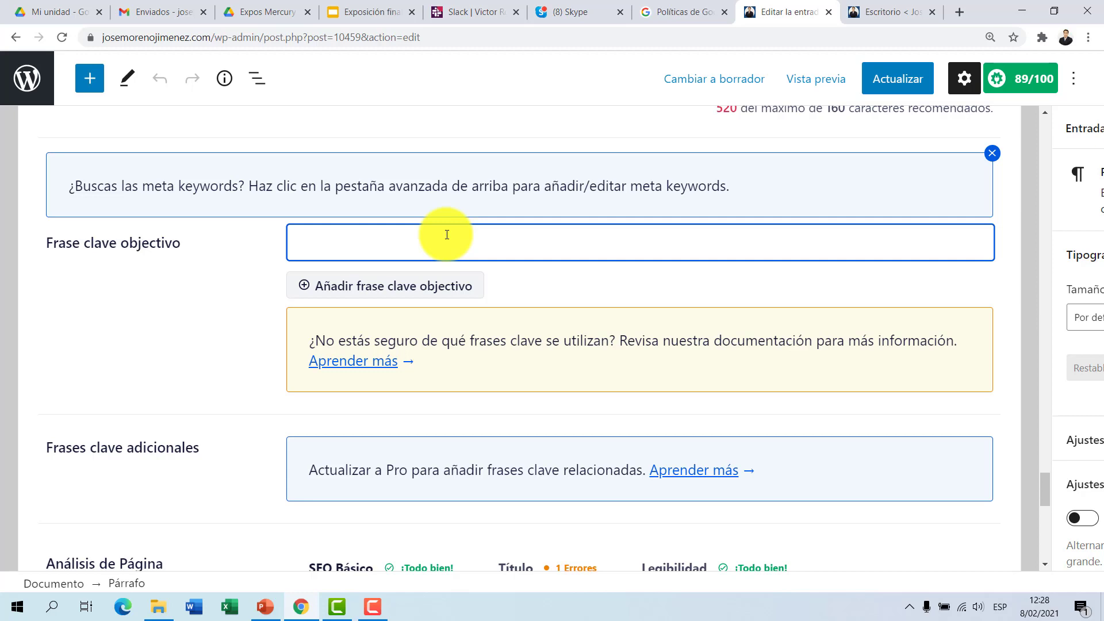
{"action": "scroll", "coordinate": [67, 385], "scroll_direction": "up", "scroll_amount": 9}
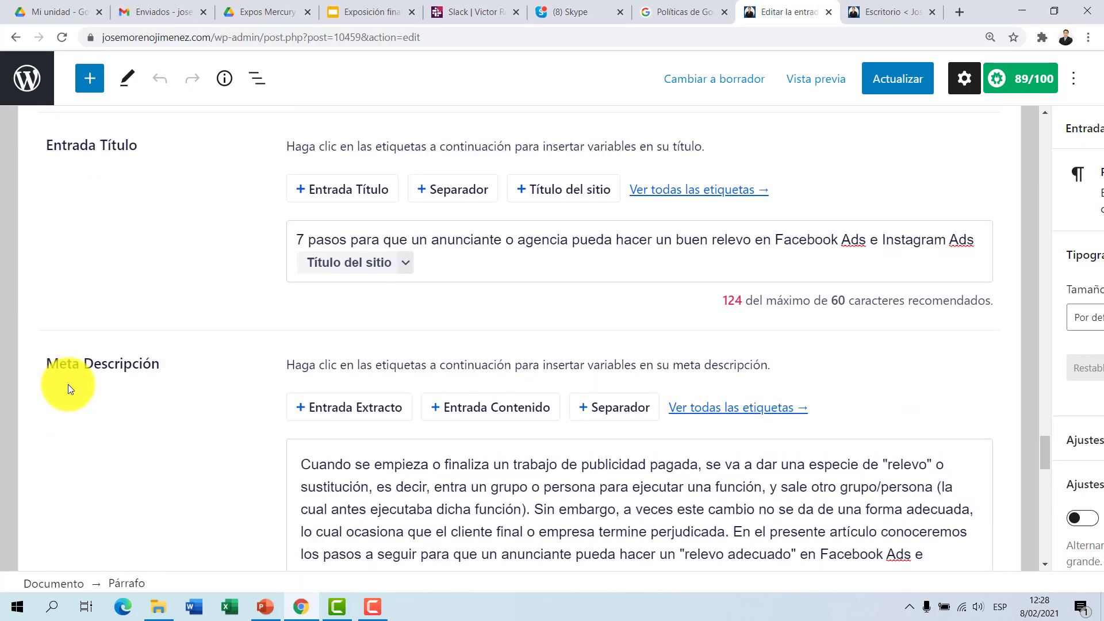
{"action": "scroll", "coordinate": [68, 384], "scroll_direction": "down", "scroll_amount": 8}
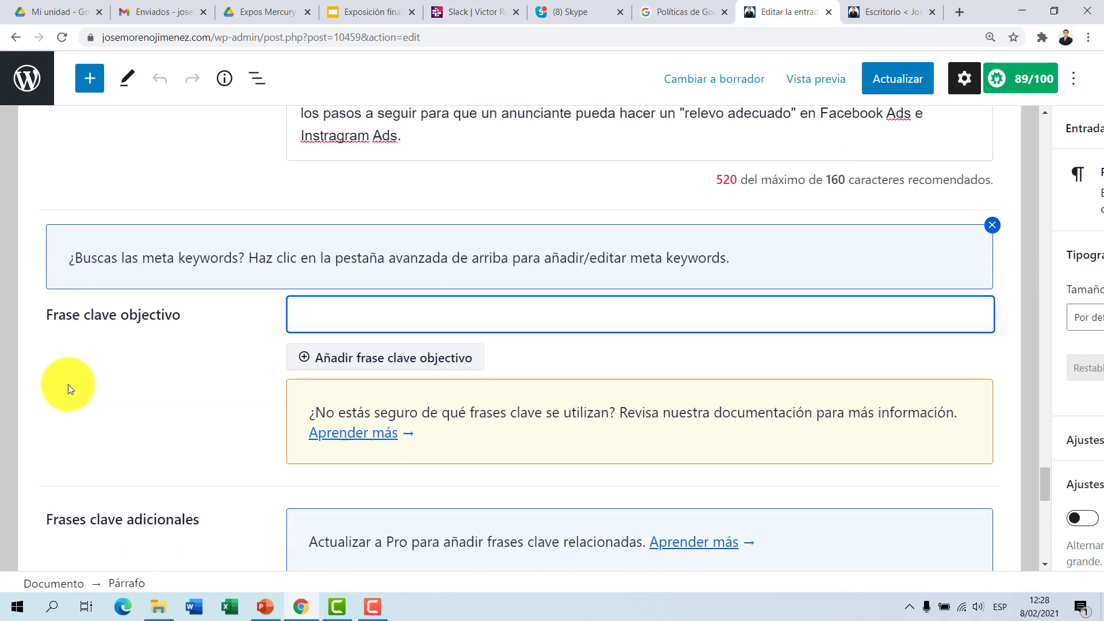
{"action": "scroll", "coordinate": [67, 384], "scroll_direction": "up", "scroll_amount": 13}
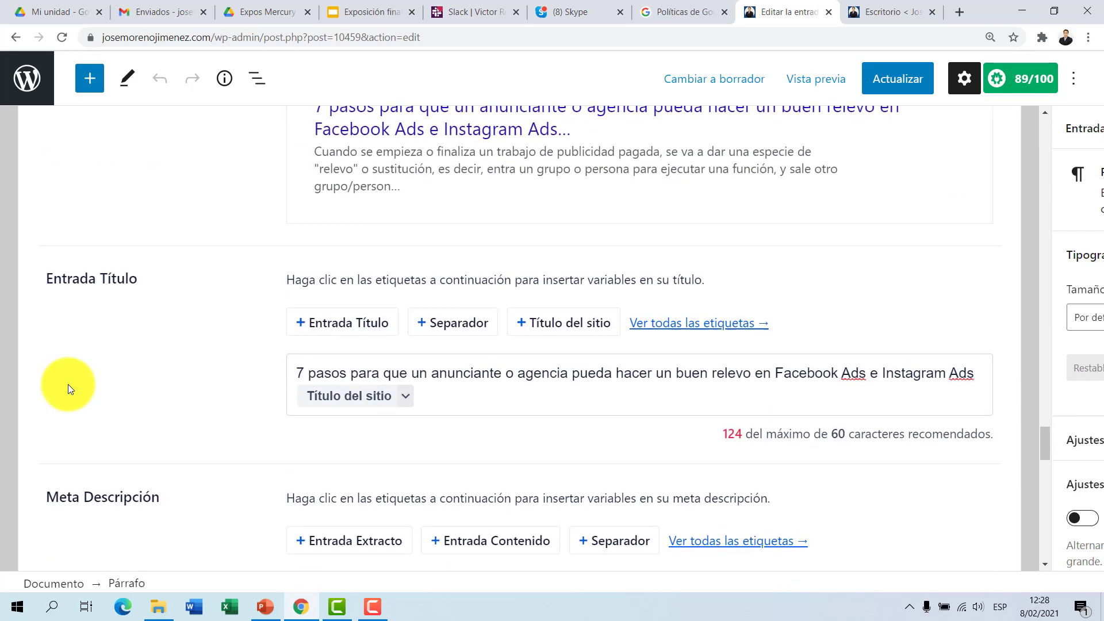
{"action": "left_click", "coordinate": [319, 253]}
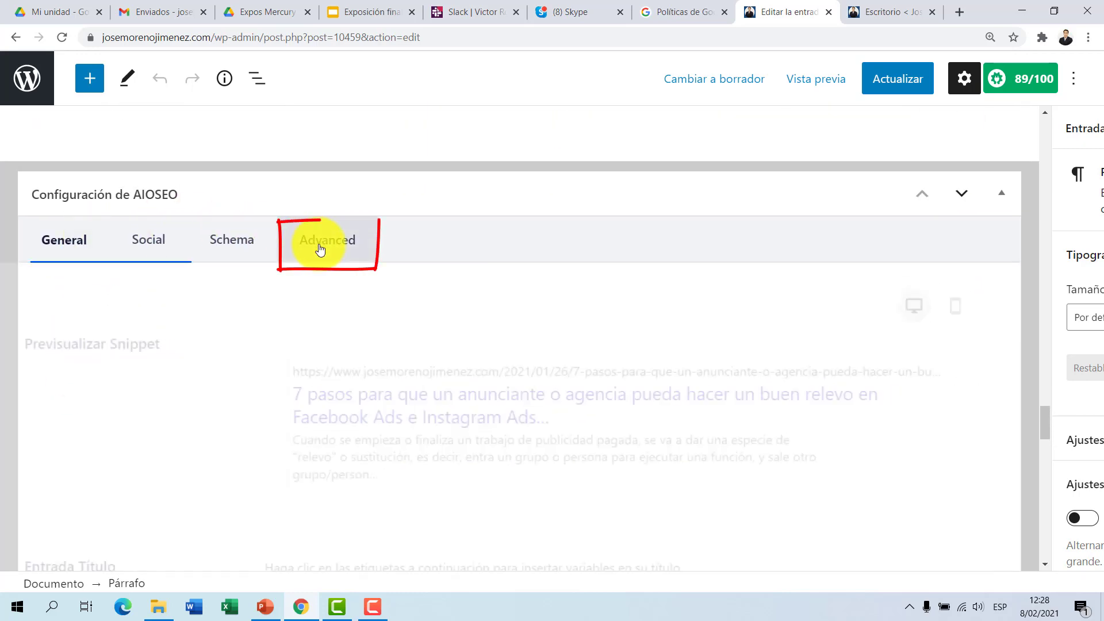
{"action": "scroll", "coordinate": [320, 257], "scroll_direction": "down", "scroll_amount": 6}
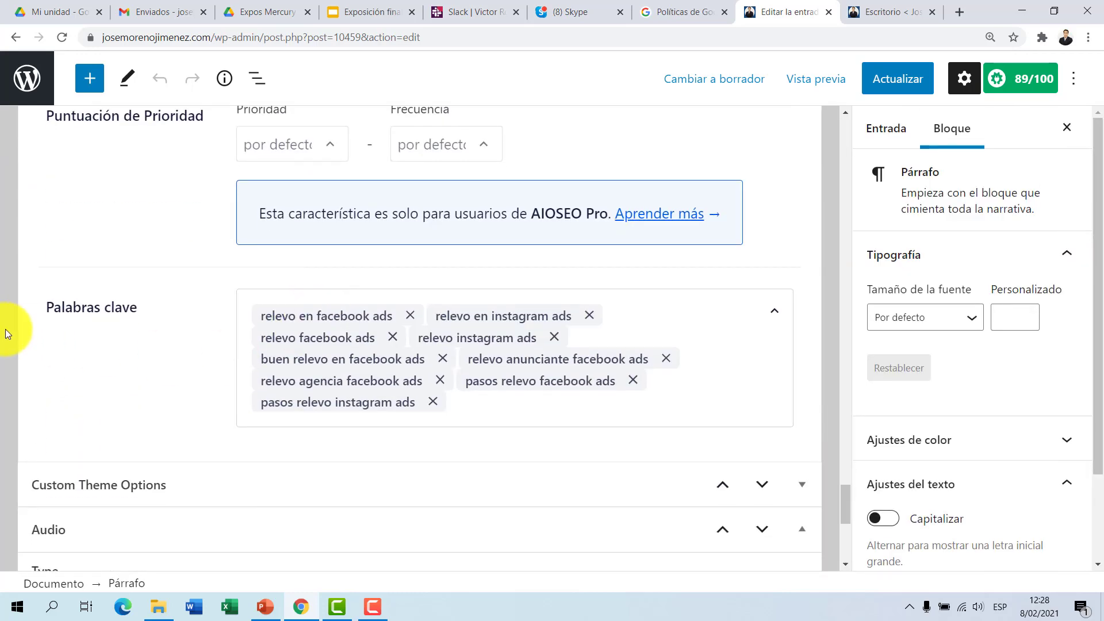
Step: Add "facebook ads" as a new keyword in the Palabras clave field
{"action": "left_click", "coordinate": [498, 403]}
{"action": "type", "text": "f"}
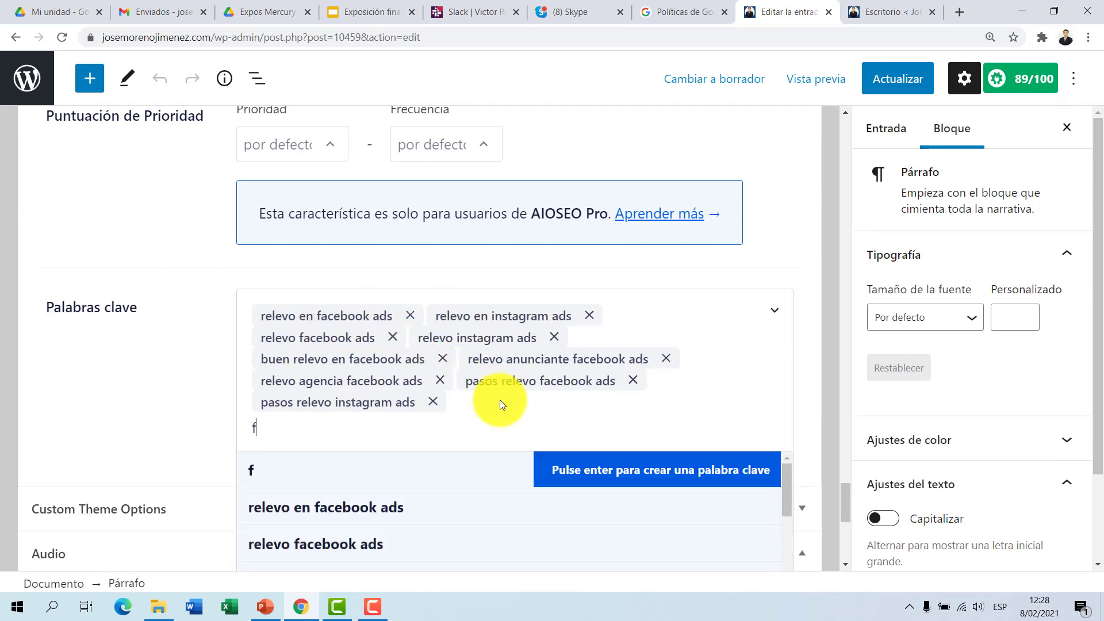
{"action": "type", "text": "aceboook ads"}
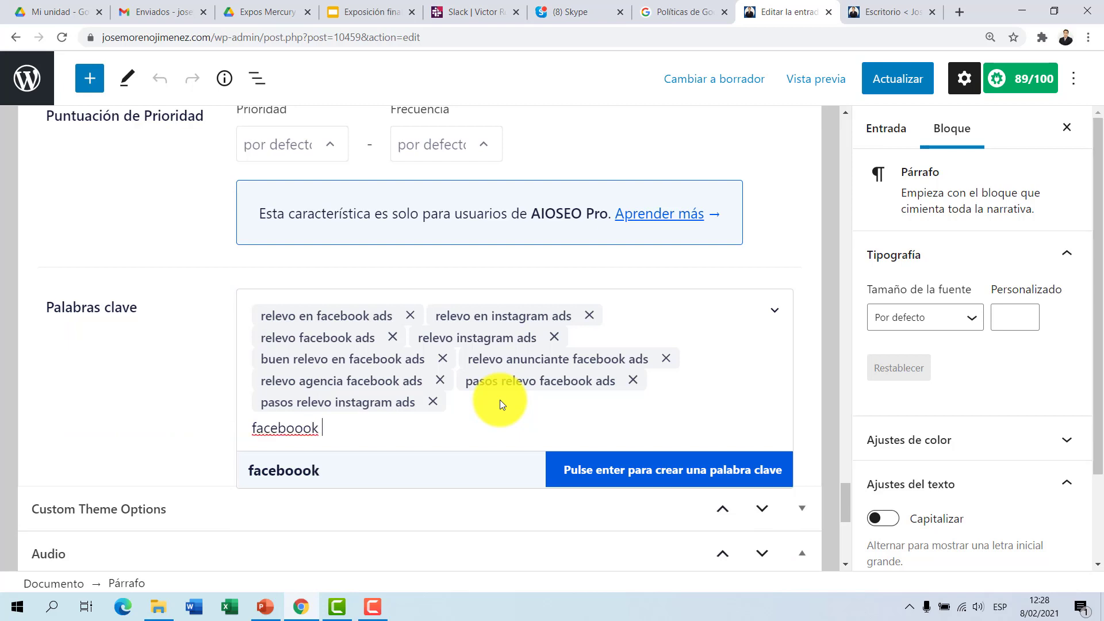
{"action": "key", "text": "BackSpace"}
{"action": "key", "text": "BackSpace"}
{"action": "key", "text": "BackSpace"}
{"action": "key", "text": "BackSpace"}
{"action": "key", "text": "BackSpace"}
{"action": "key", "text": "BackSpace"}
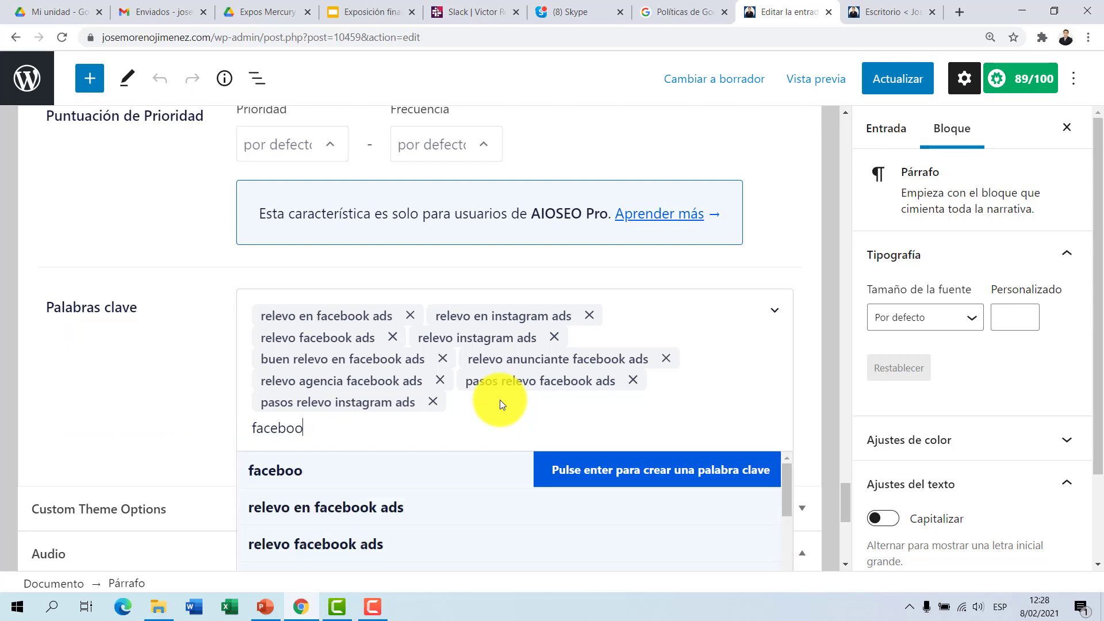
{"action": "type", "text": "k ads"}
{"action": "key", "text": "Return"}
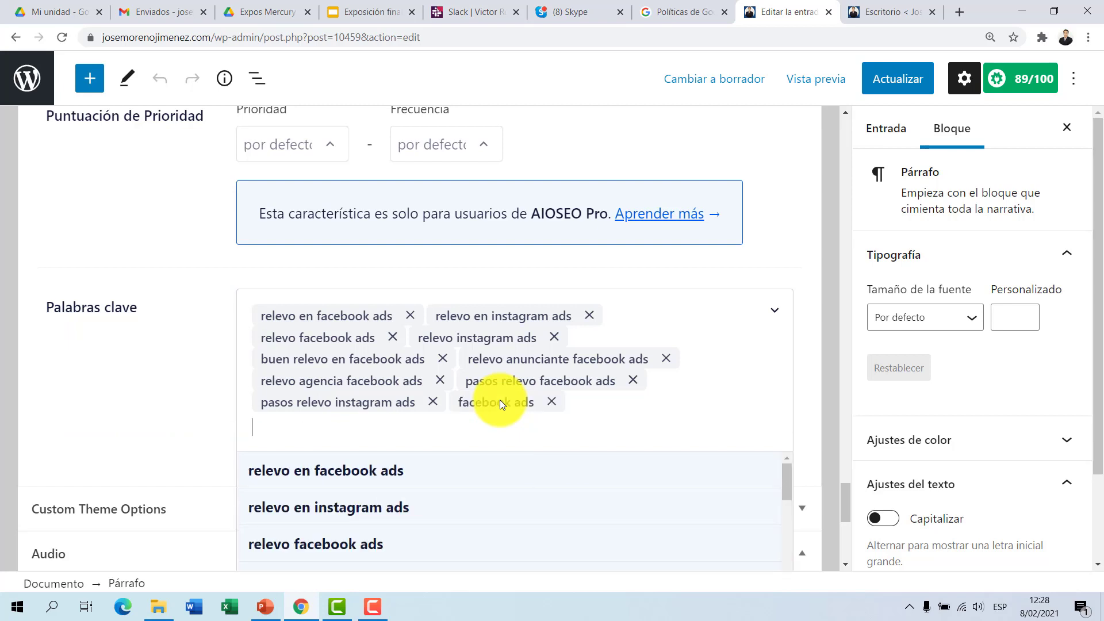
Step: Remove the "facebook ads" keyword from Palabras clave and review the other Advanced settings
{"action": "left_click", "coordinate": [98, 381]}
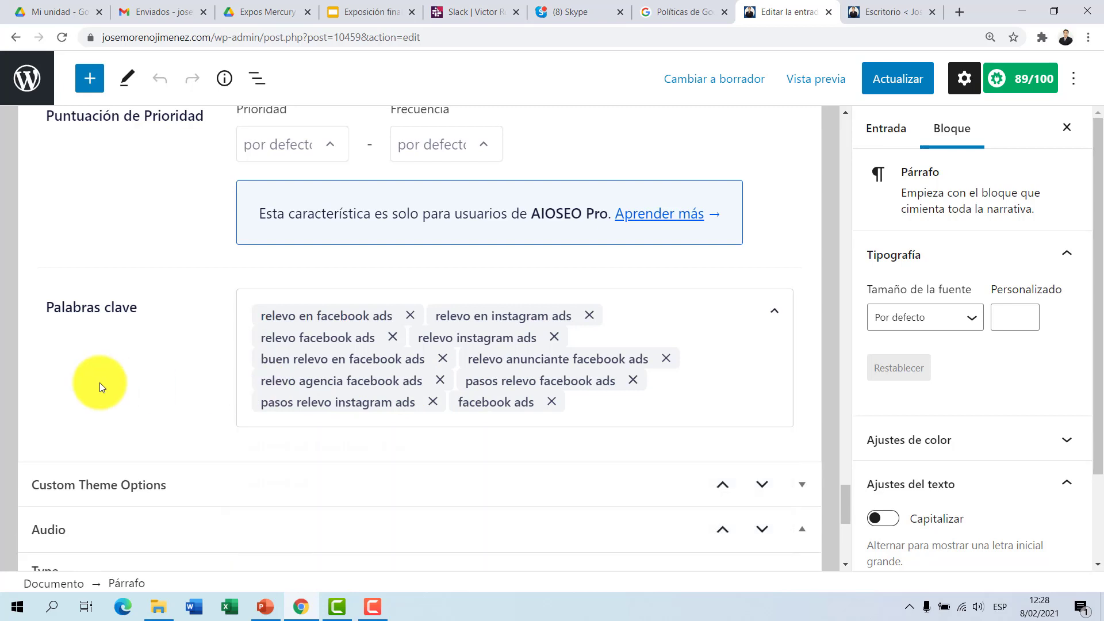
{"action": "left_click", "coordinate": [550, 404]}
{"action": "scroll", "coordinate": [157, 337], "scroll_direction": "down", "scroll_amount": 4}
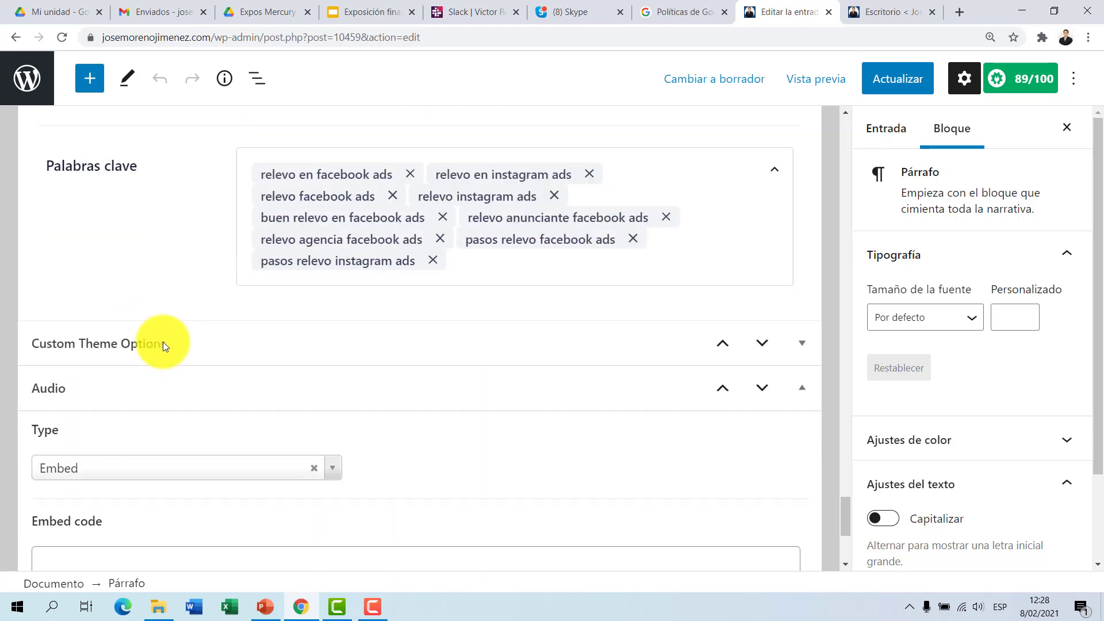
{"action": "scroll", "coordinate": [190, 303], "scroll_direction": "up", "scroll_amount": 3}
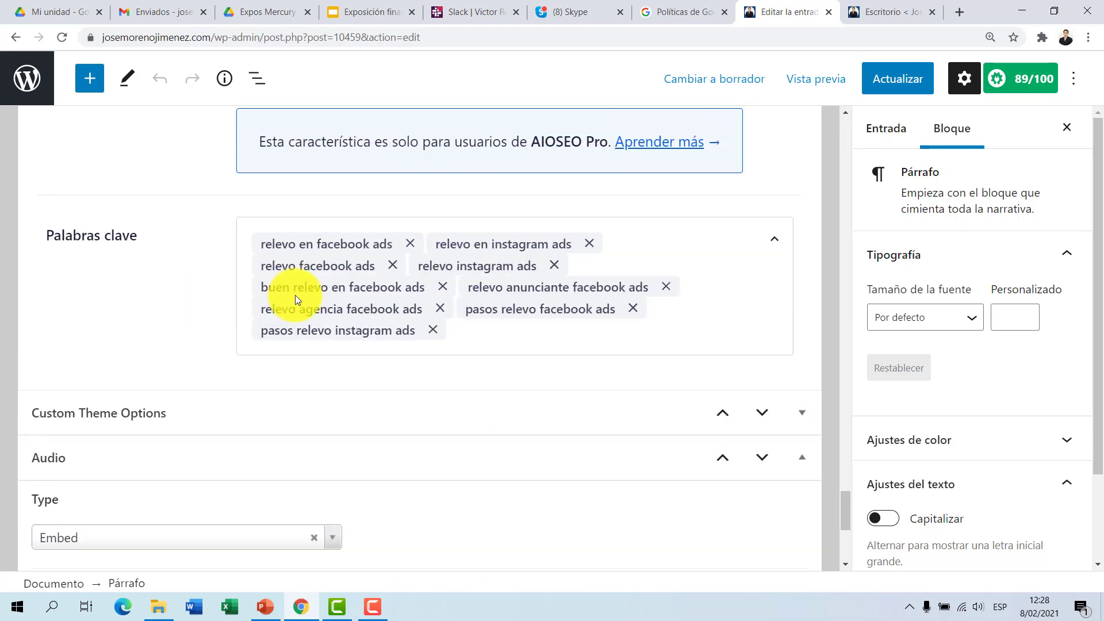
{"action": "scroll", "coordinate": [295, 295], "scroll_direction": "up", "scroll_amount": 7}
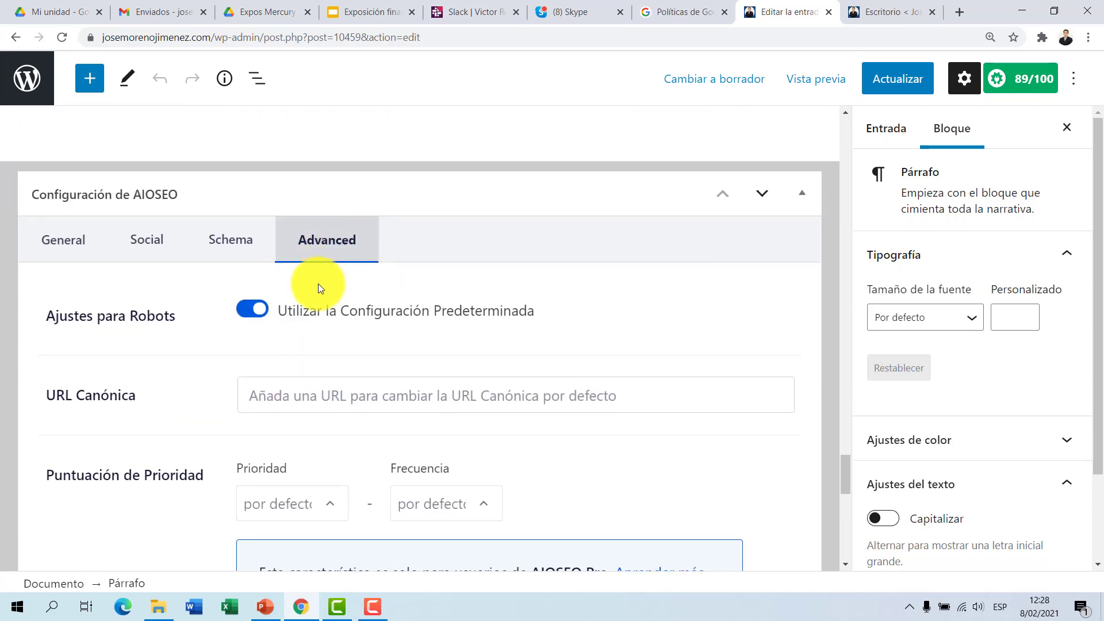
{"action": "scroll", "coordinate": [318, 287], "scroll_direction": "down", "scroll_amount": 6}
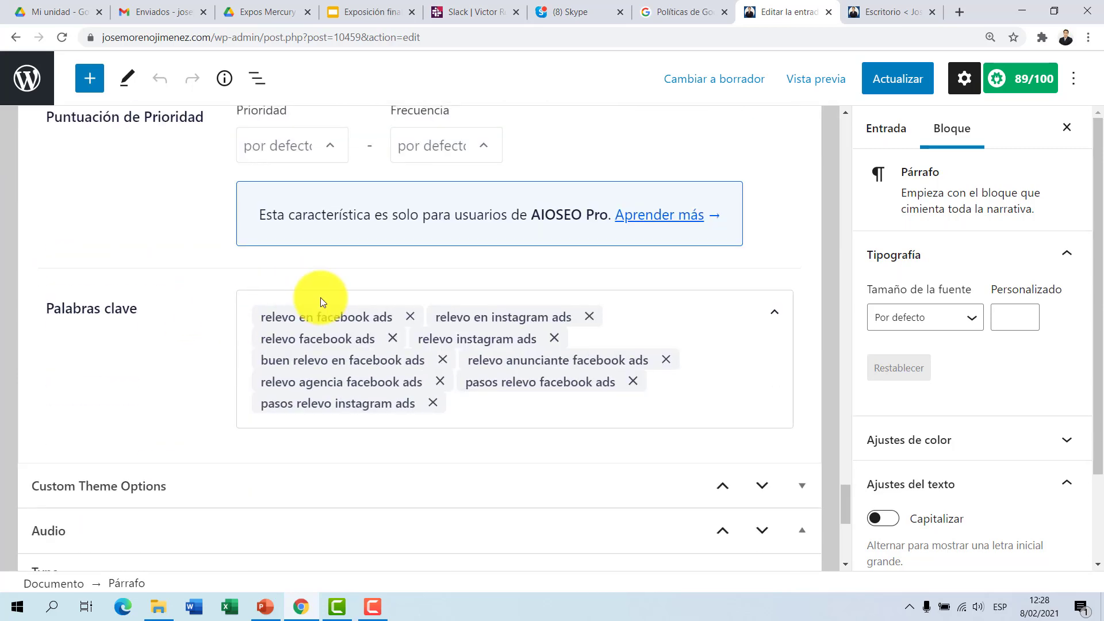
{"action": "scroll", "coordinate": [319, 298], "scroll_direction": "up", "scroll_amount": 1}
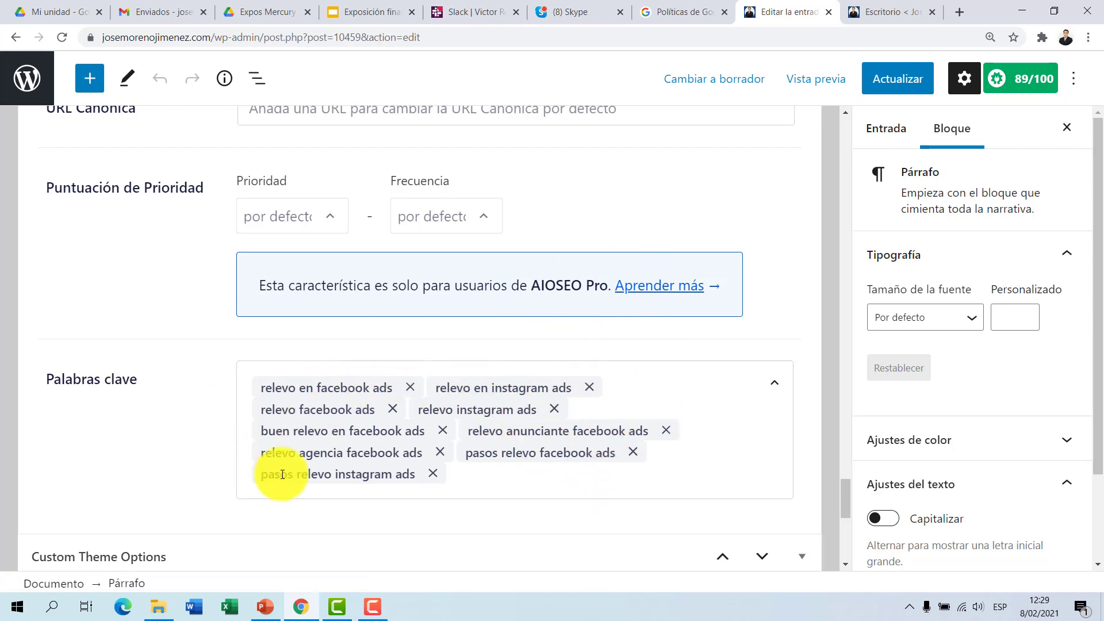
{"action": "scroll", "coordinate": [295, 414], "scroll_direction": "up", "scroll_amount": 4}
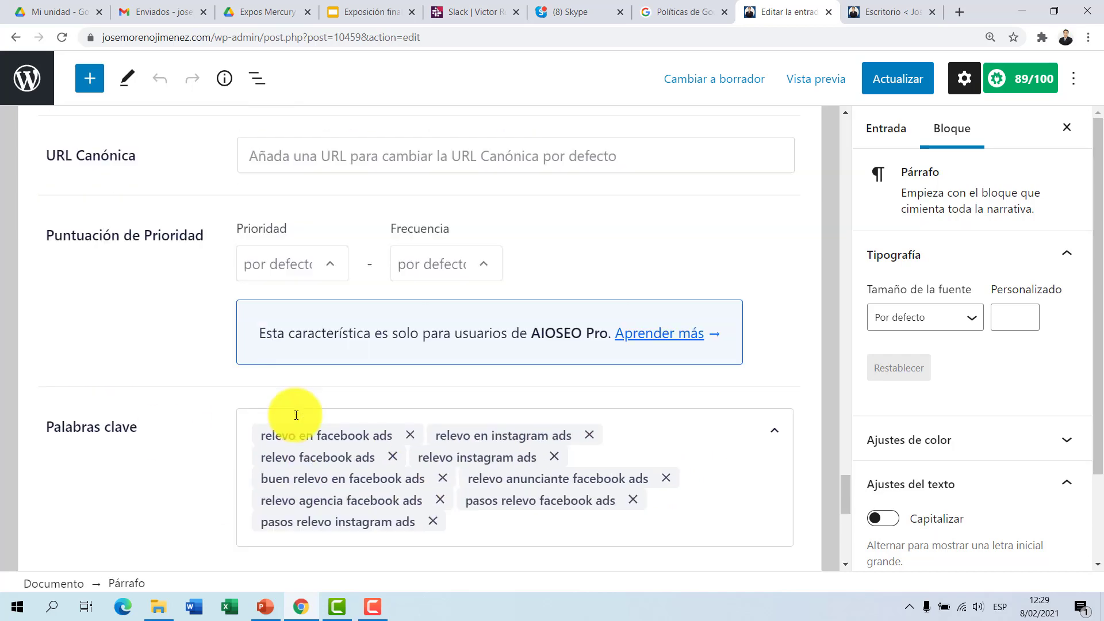
Step: Return to the General AIOSEO settings and review the Entrada Título and Meta Descripción texts
{"action": "left_click", "coordinate": [39, 168]}
{"action": "scroll", "coordinate": [345, 299], "scroll_direction": "down", "scroll_amount": 3}
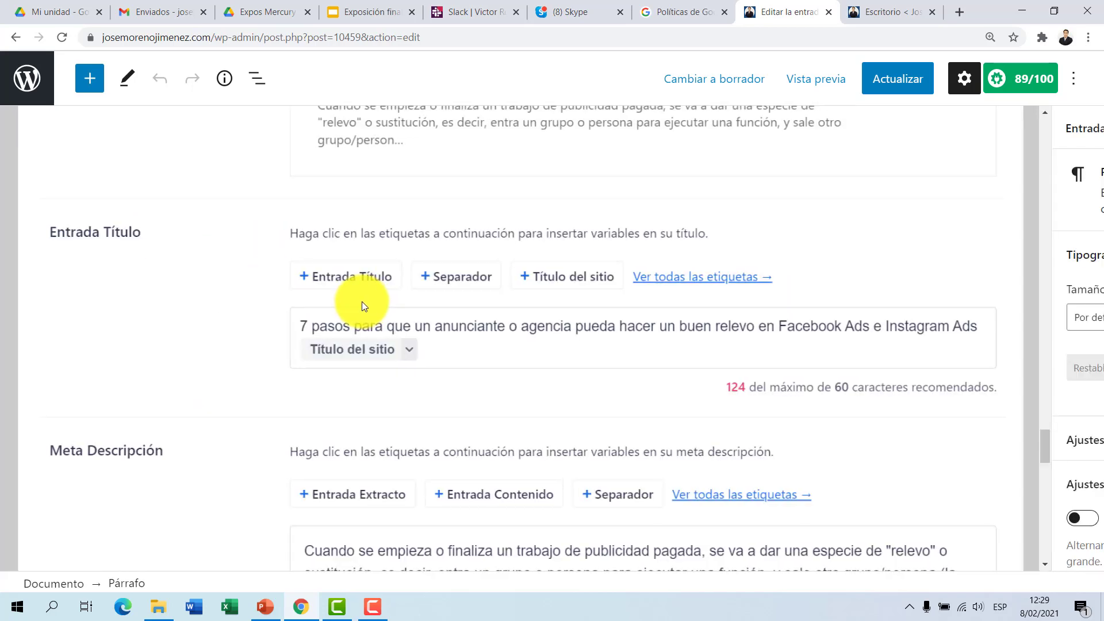
{"action": "scroll", "coordinate": [362, 302], "scroll_direction": "up", "scroll_amount": 3}
{"action": "scroll", "coordinate": [437, 390], "scroll_direction": "down", "scroll_amount": 3}
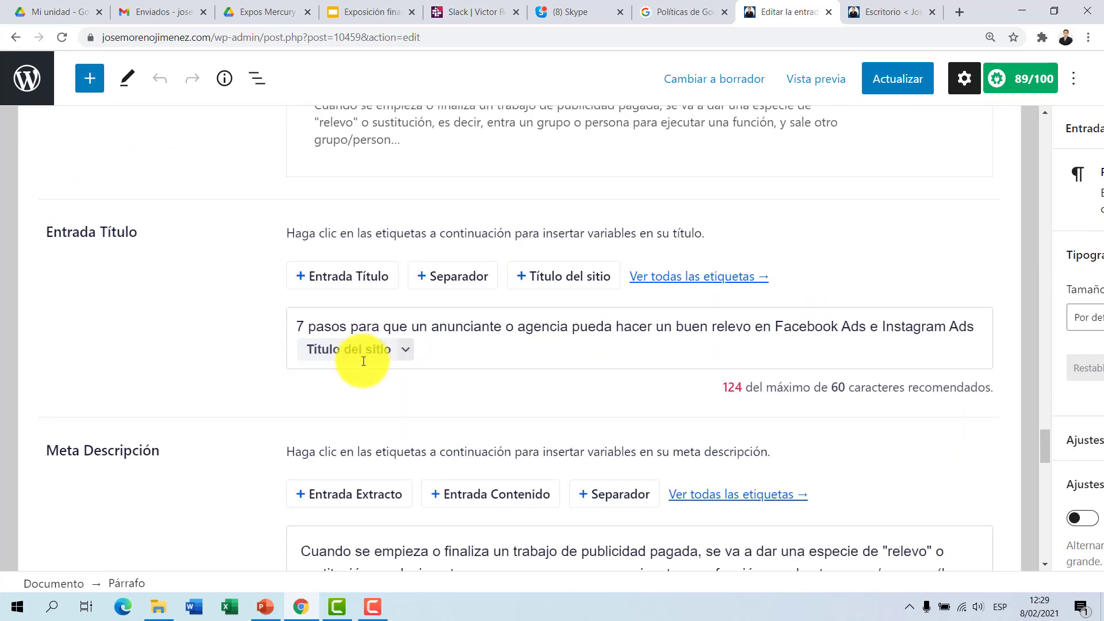
{"action": "scroll", "coordinate": [372, 334], "scroll_direction": "down", "scroll_amount": 3}
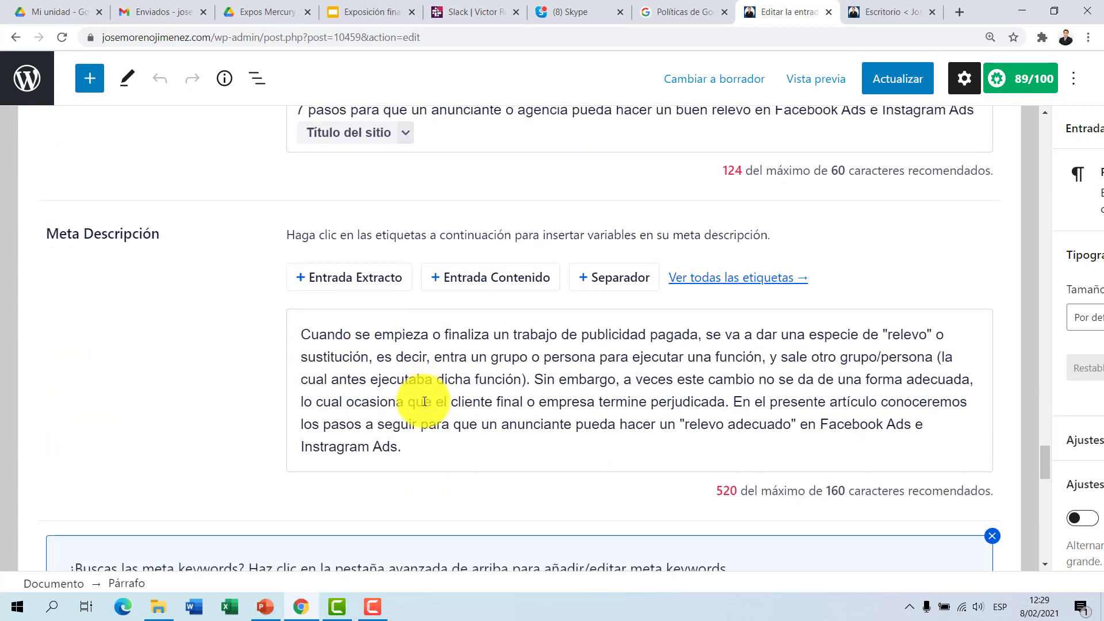
Step: Examine the empty Frase clave objectivo field and the sections around it in the General settings
{"action": "scroll", "coordinate": [424, 391], "scroll_direction": "down", "scroll_amount": 4}
{"action": "scroll", "coordinate": [425, 401], "scroll_direction": "down", "scroll_amount": 2}
{"action": "scroll", "coordinate": [394, 259], "scroll_direction": "up", "scroll_amount": 1}
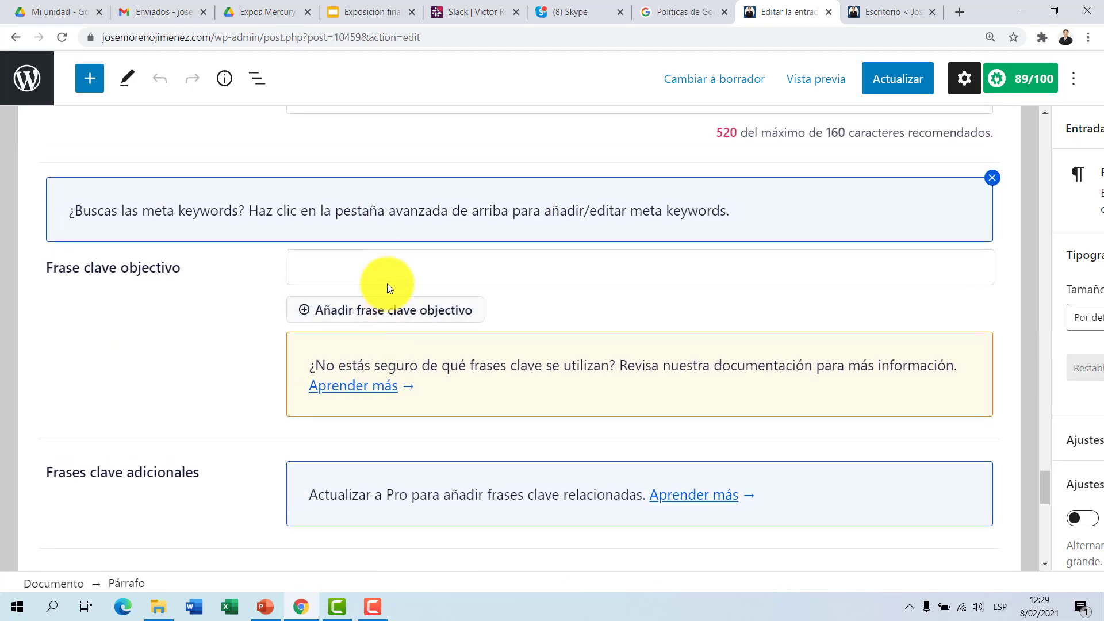
{"action": "left_click", "coordinate": [390, 268]}
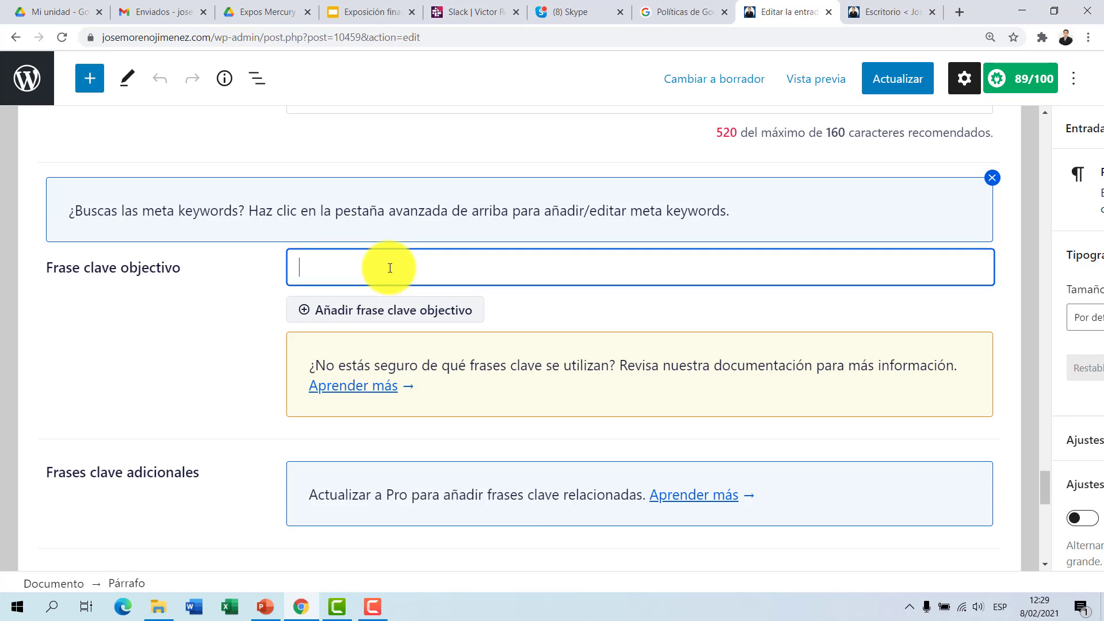
{"action": "left_click", "coordinate": [264, 302]}
{"action": "left_click", "coordinate": [416, 264]}
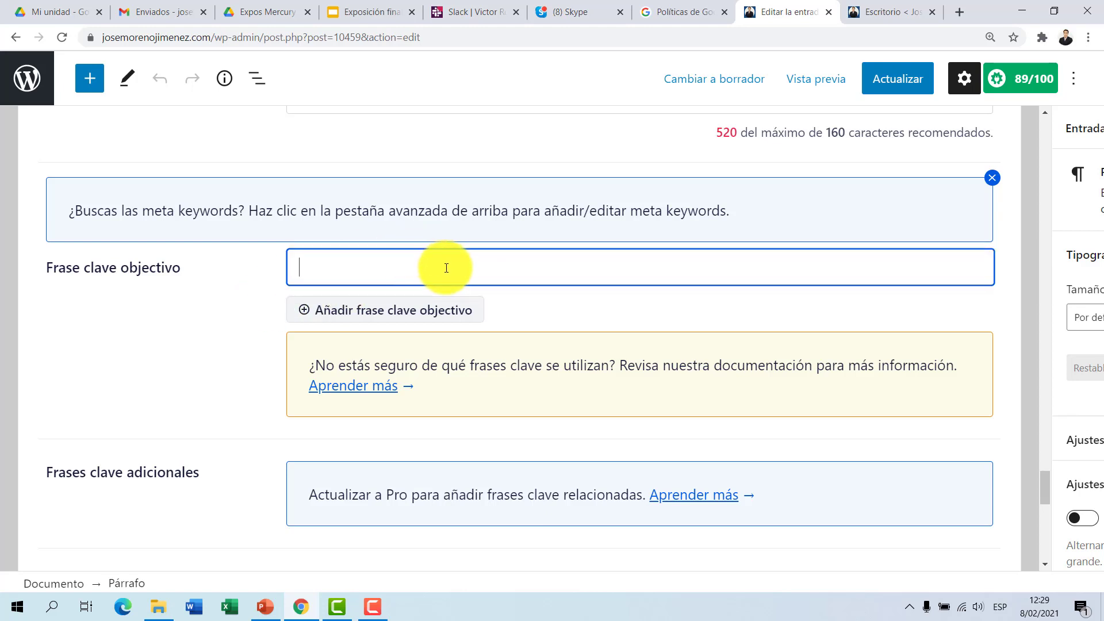
{"action": "scroll", "coordinate": [446, 268], "scroll_direction": "up", "scroll_amount": 15}
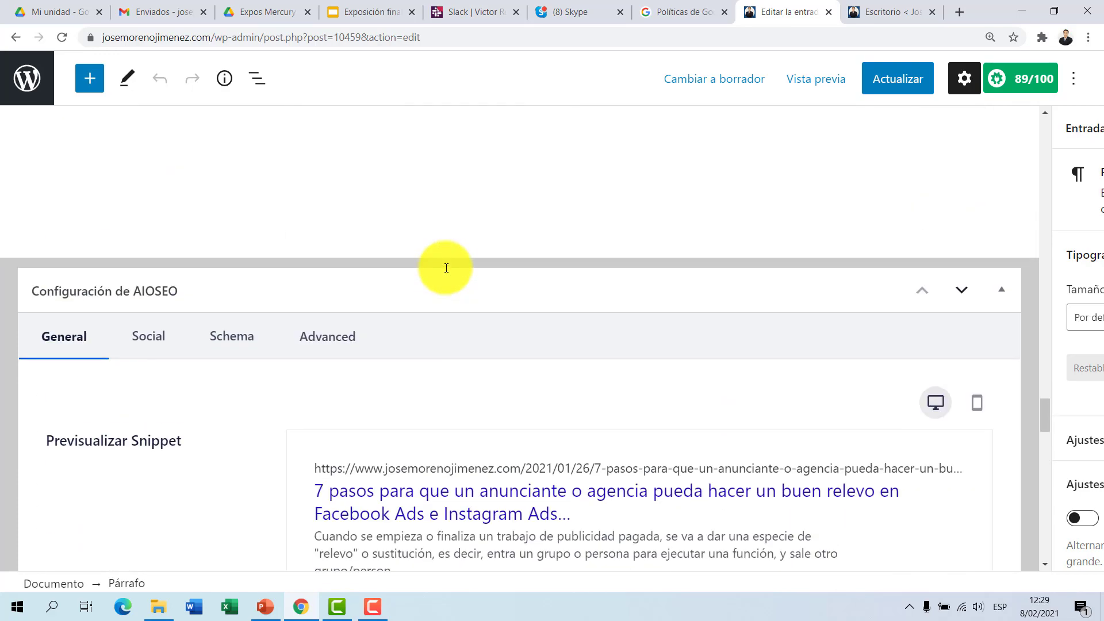
{"action": "scroll", "coordinate": [446, 267], "scroll_direction": "down", "scroll_amount": 6}
{"action": "scroll", "coordinate": [446, 267], "scroll_direction": "down", "scroll_amount": 8}
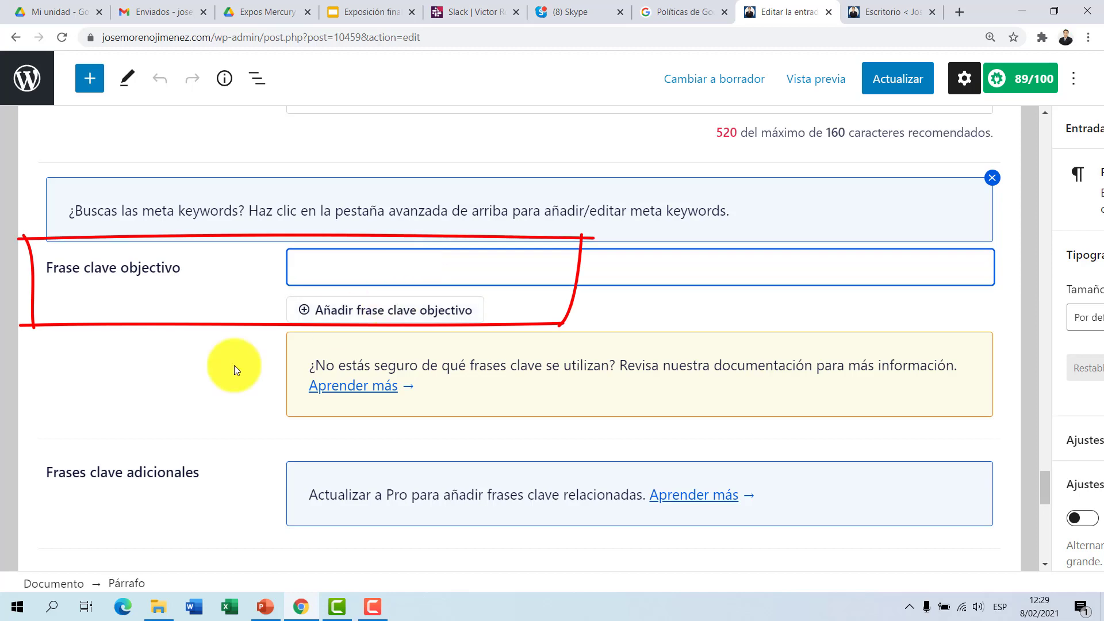
{"action": "left_click", "coordinate": [212, 374]}
{"action": "scroll", "coordinate": [210, 382], "scroll_direction": "down", "scroll_amount": 5}
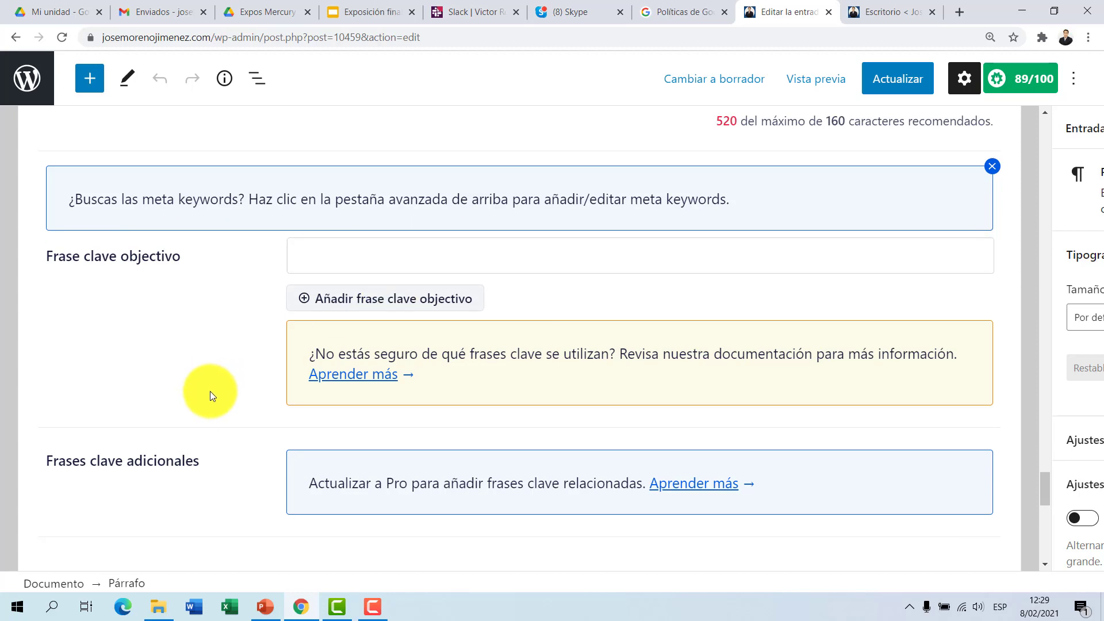
{"action": "scroll", "coordinate": [210, 391], "scroll_direction": "up", "scroll_amount": 5}
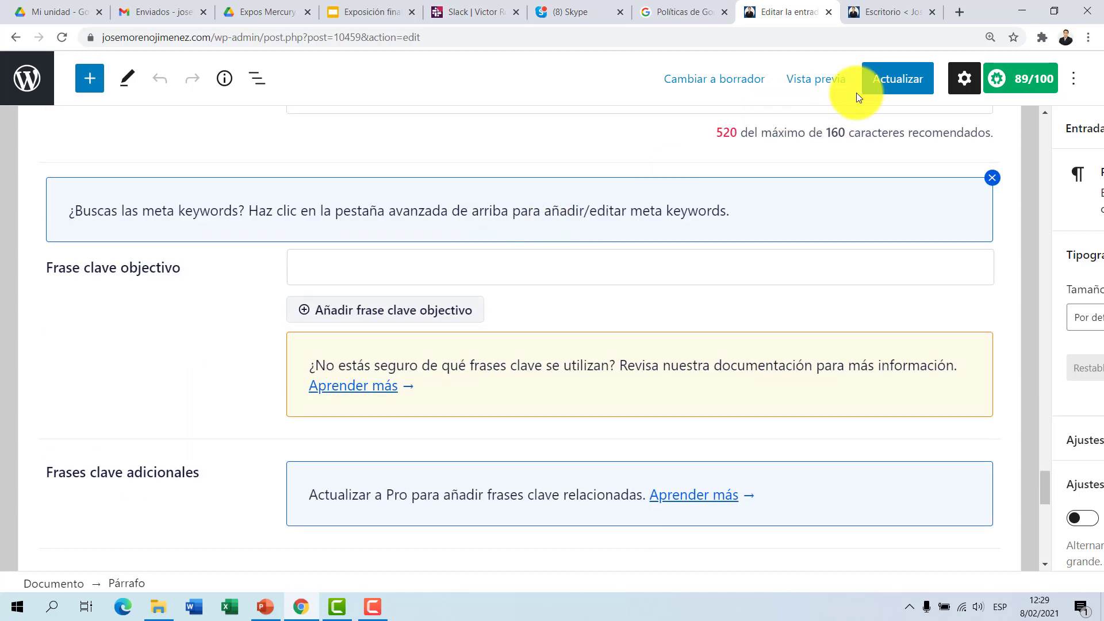
Step: Update the post to save its SEO settings, and check the SEO Básico items under Análisis de Página
{"action": "left_click", "coordinate": [895, 82]}
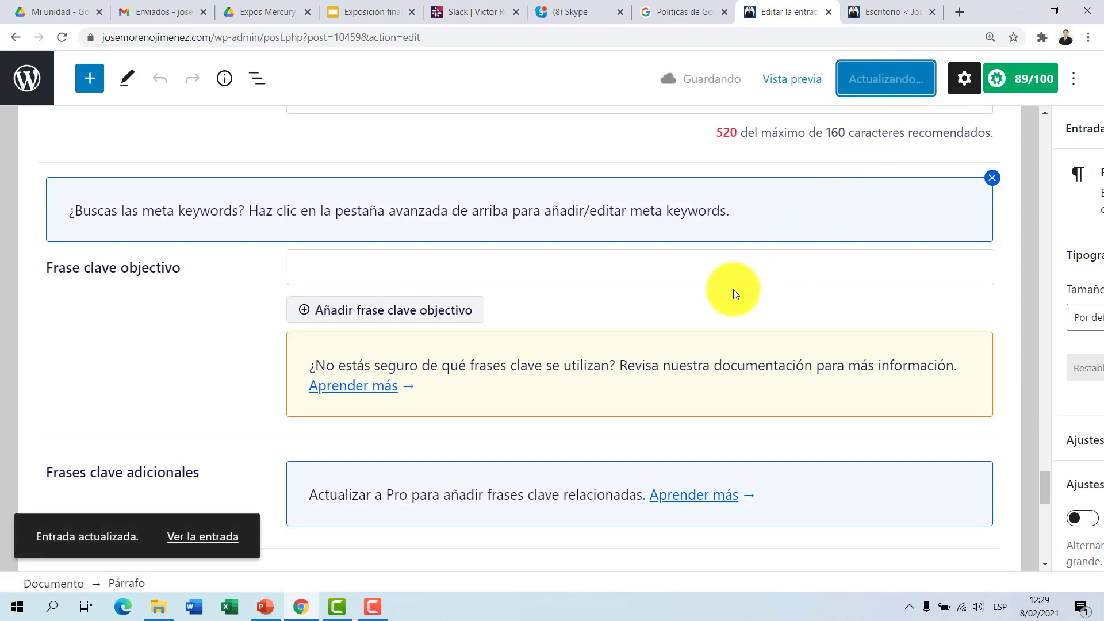
{"action": "scroll", "coordinate": [739, 281], "scroll_direction": "down", "scroll_amount": 2}
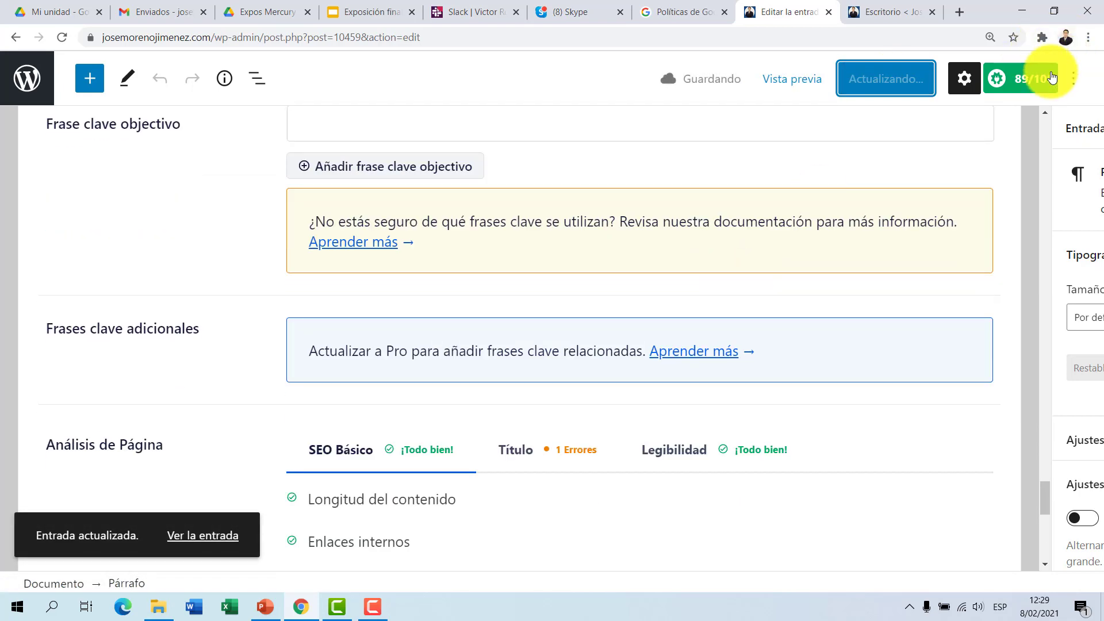
{"action": "scroll", "coordinate": [863, 214], "scroll_direction": "down", "scroll_amount": 3}
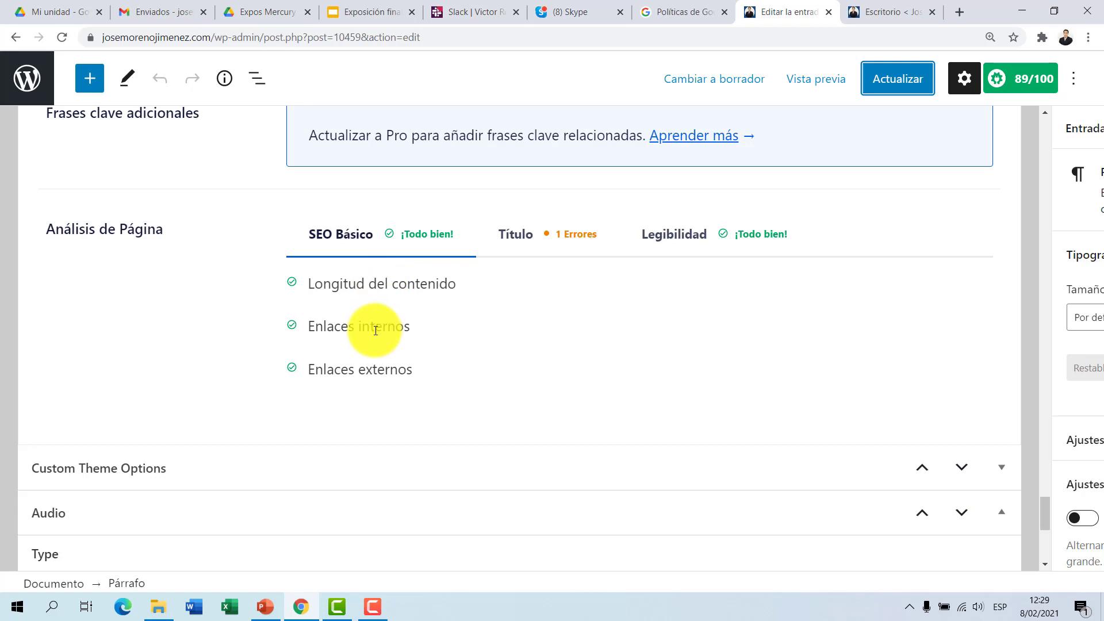
Step: Check the Título and Legibilidad results under Análisis de Página, including the Longitud del título SEO item, and return to SEO Básico
{"action": "left_click", "coordinate": [553, 224]}
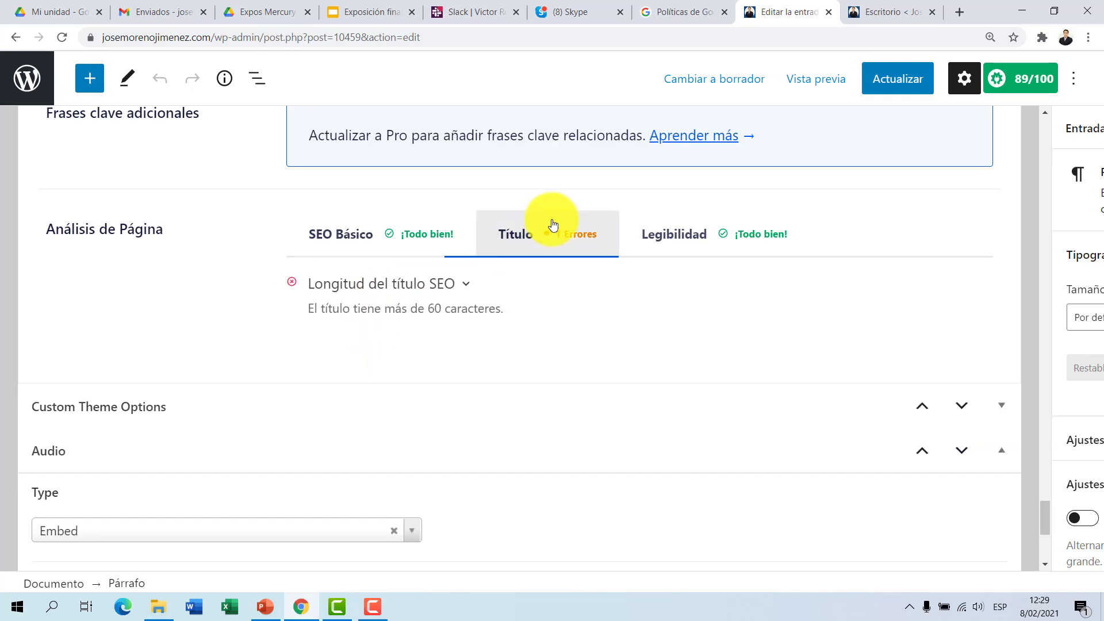
{"action": "left_click", "coordinate": [470, 294]}
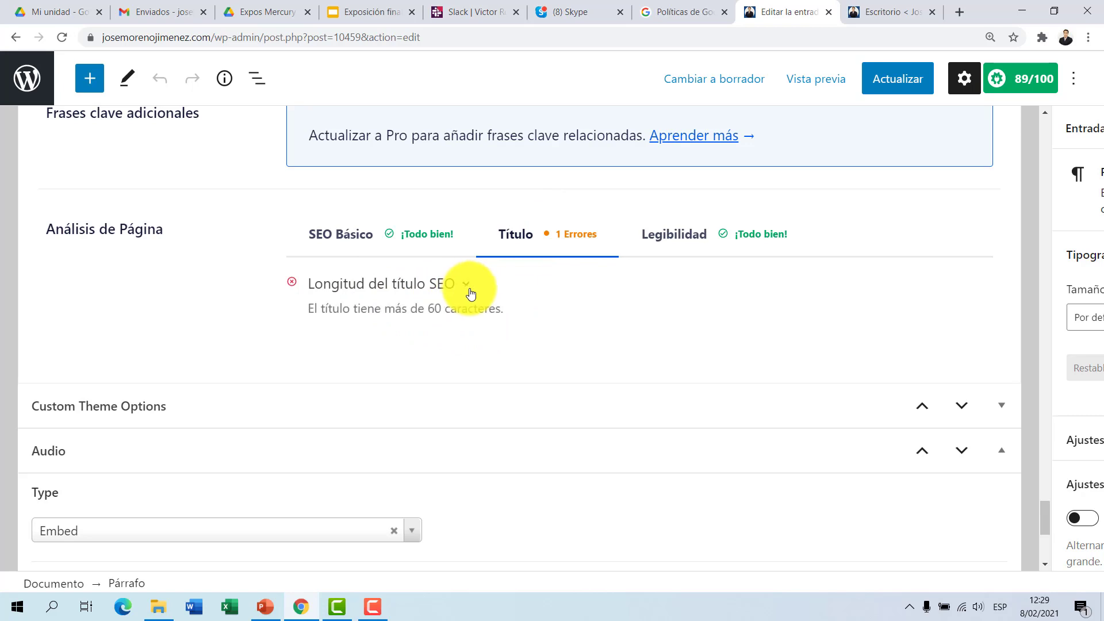
{"action": "left_click", "coordinate": [699, 235]}
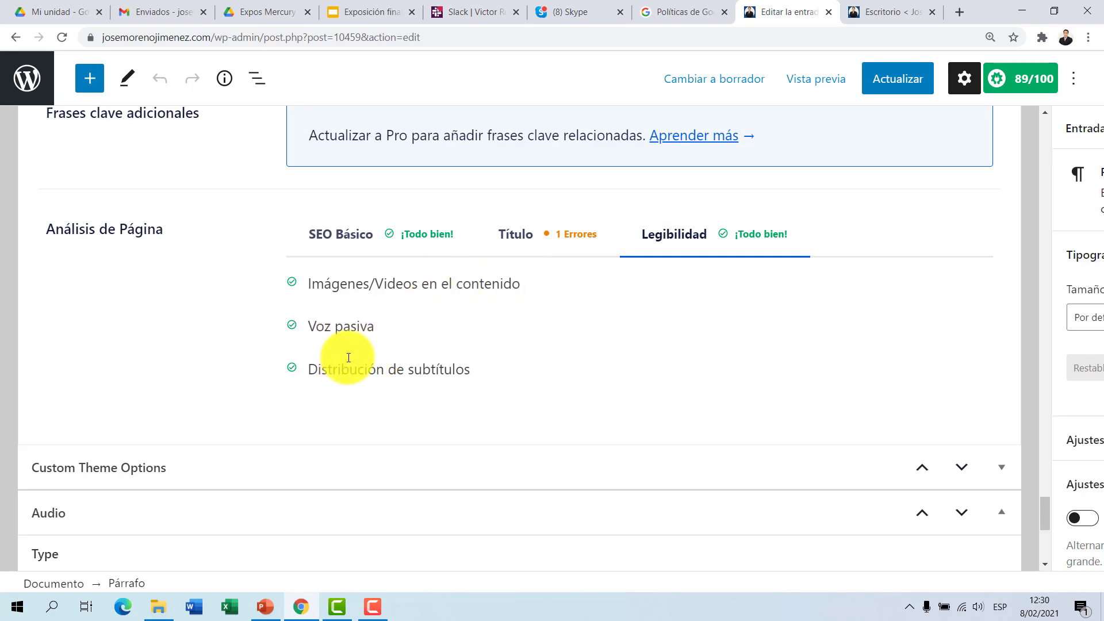
{"action": "left_click", "coordinate": [547, 253]}
{"action": "left_click", "coordinate": [362, 250]}
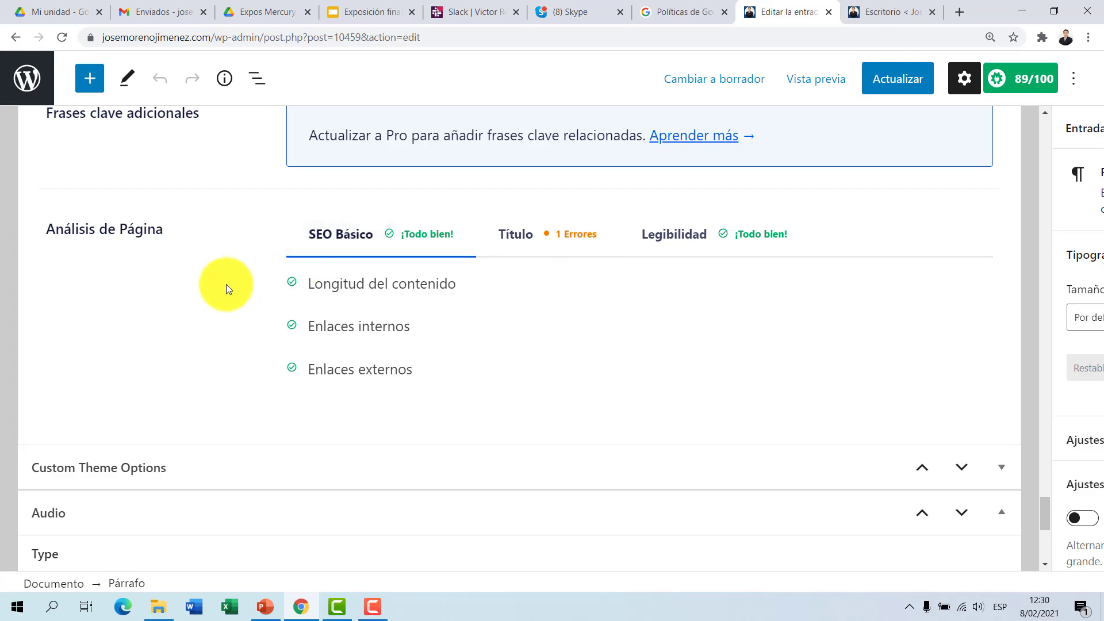
Step: Convert the H3 heading "Informar sobre las campañas en curso" in the post body into a paragraph
{"action": "scroll", "coordinate": [228, 285], "scroll_direction": "up", "scroll_amount": 20}
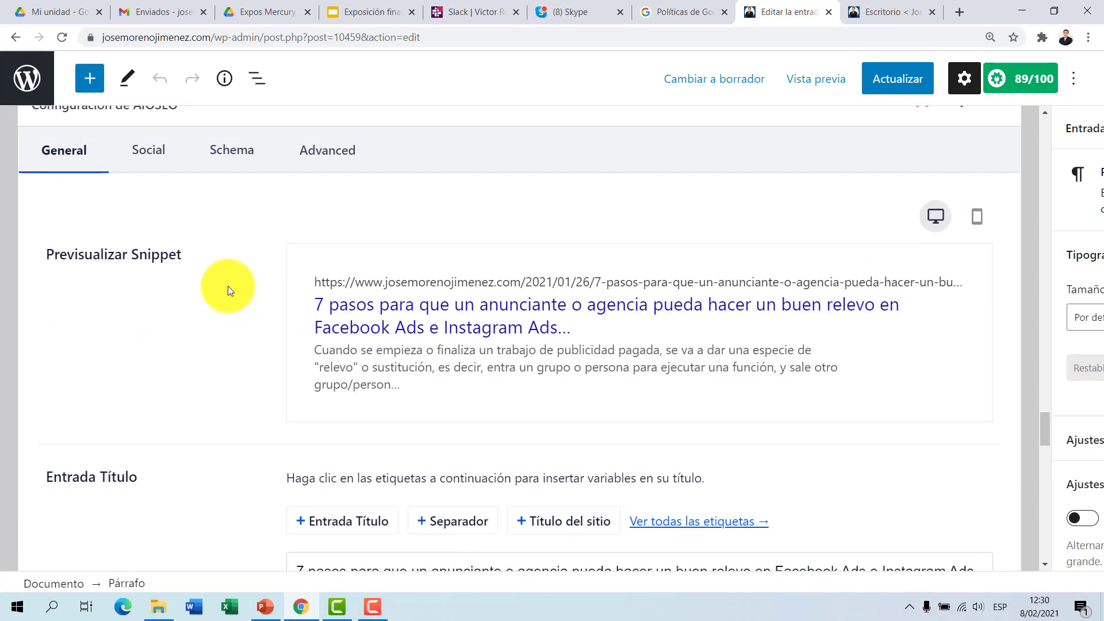
{"action": "scroll", "coordinate": [229, 285], "scroll_direction": "up", "scroll_amount": 20}
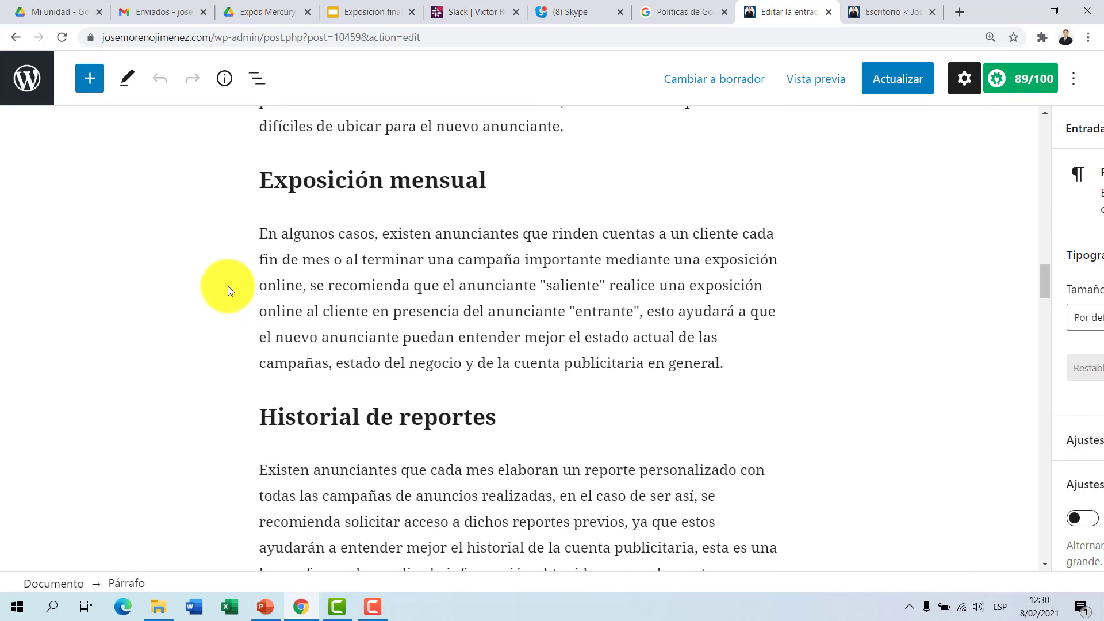
{"action": "scroll", "coordinate": [227, 285], "scroll_direction": "up", "scroll_amount": 20}
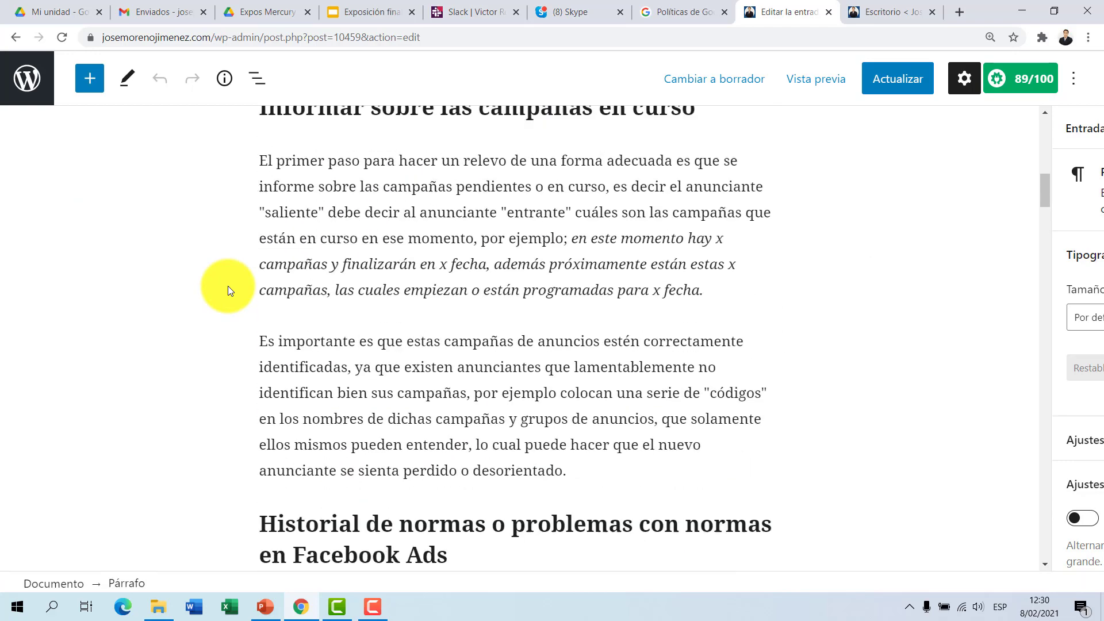
{"action": "scroll", "coordinate": [228, 285], "scroll_direction": "up", "scroll_amount": 2}
{"action": "scroll", "coordinate": [227, 285], "scroll_direction": "down", "scroll_amount": 8}
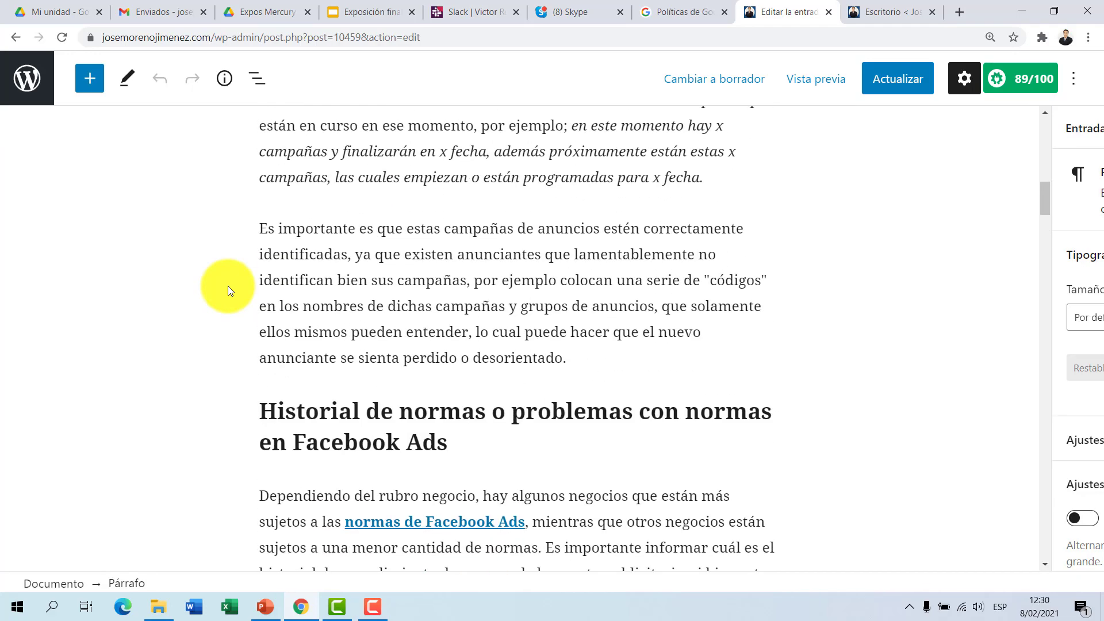
{"action": "scroll", "coordinate": [228, 285], "scroll_direction": "up", "scroll_amount": 4}
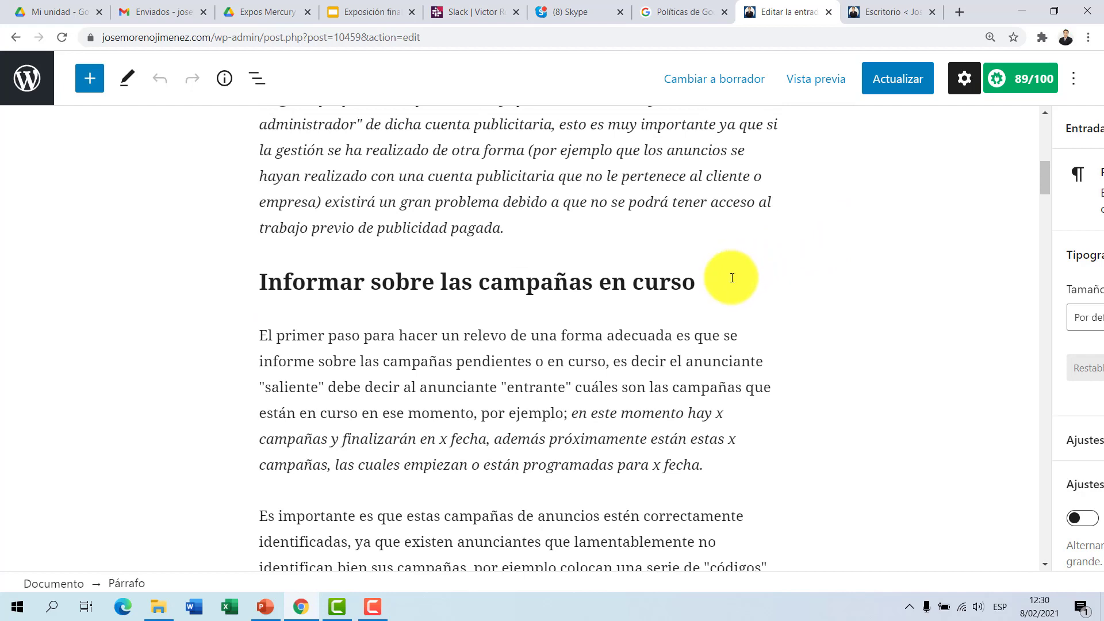
{"action": "left_click_drag", "start_coordinate": [723, 287], "coordinate": [257, 276]}
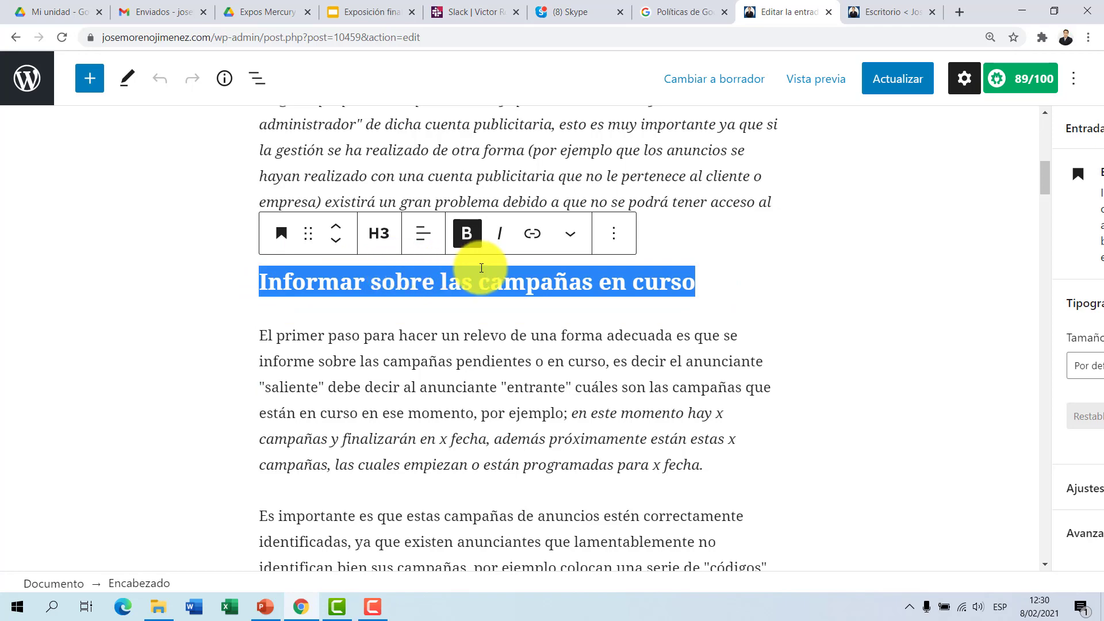
{"action": "right_click", "coordinate": [555, 282]}
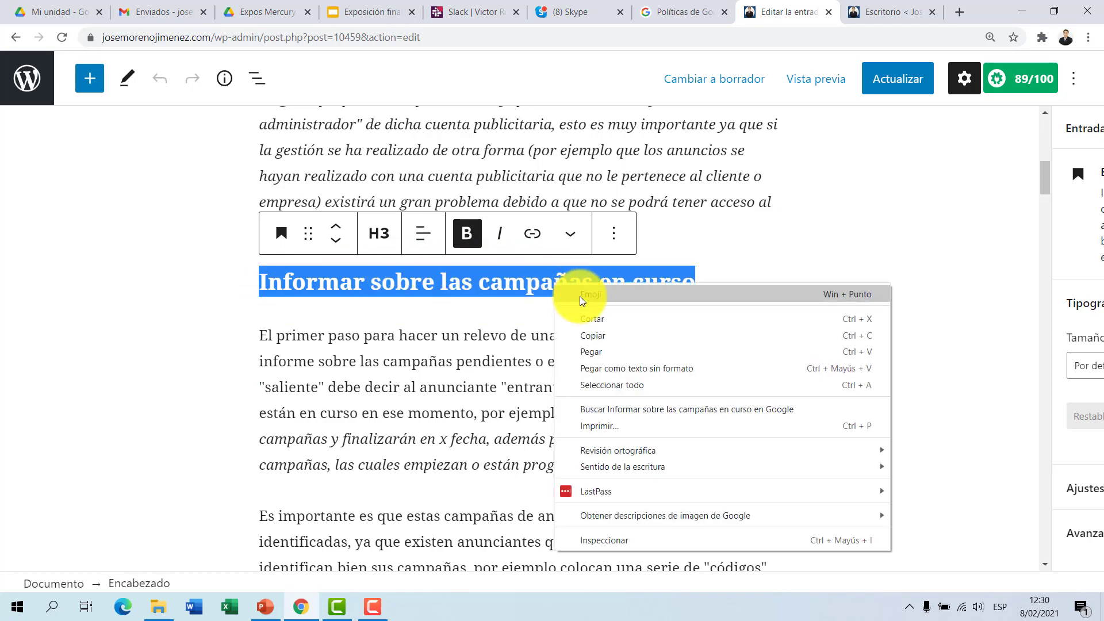
{"action": "left_click", "coordinate": [385, 236]}
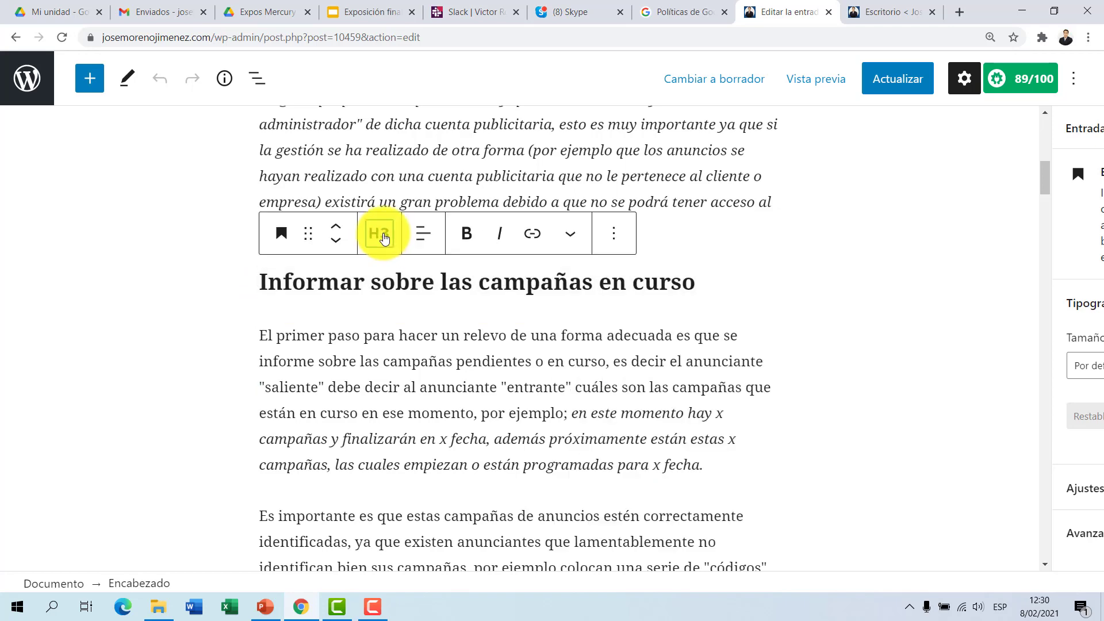
{"action": "left_click", "coordinate": [383, 236]}
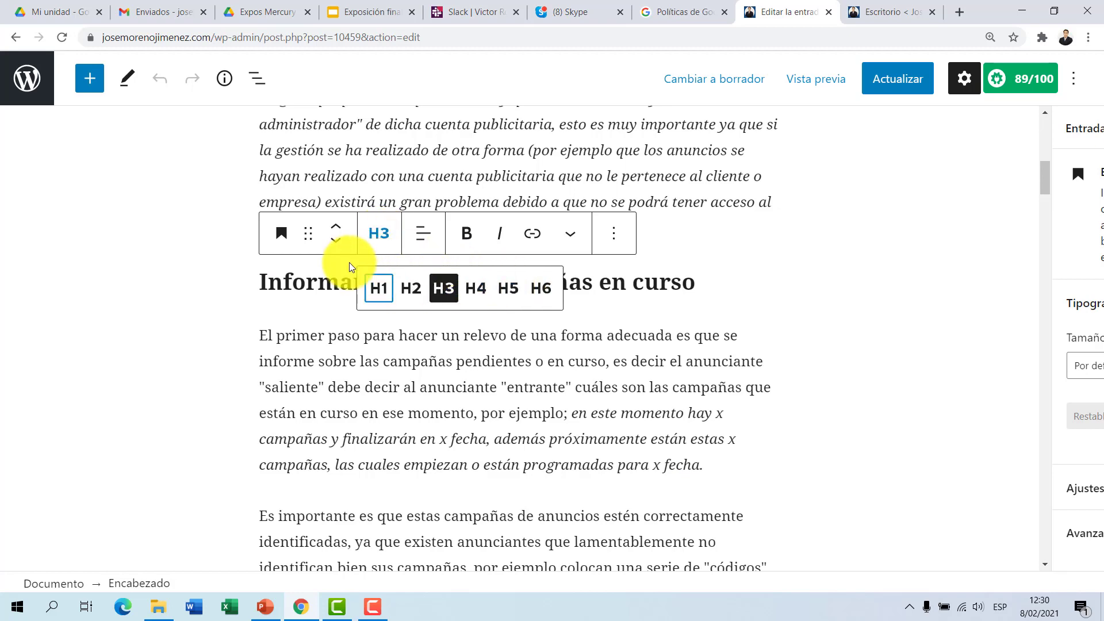
{"action": "left_click", "coordinate": [280, 235]}
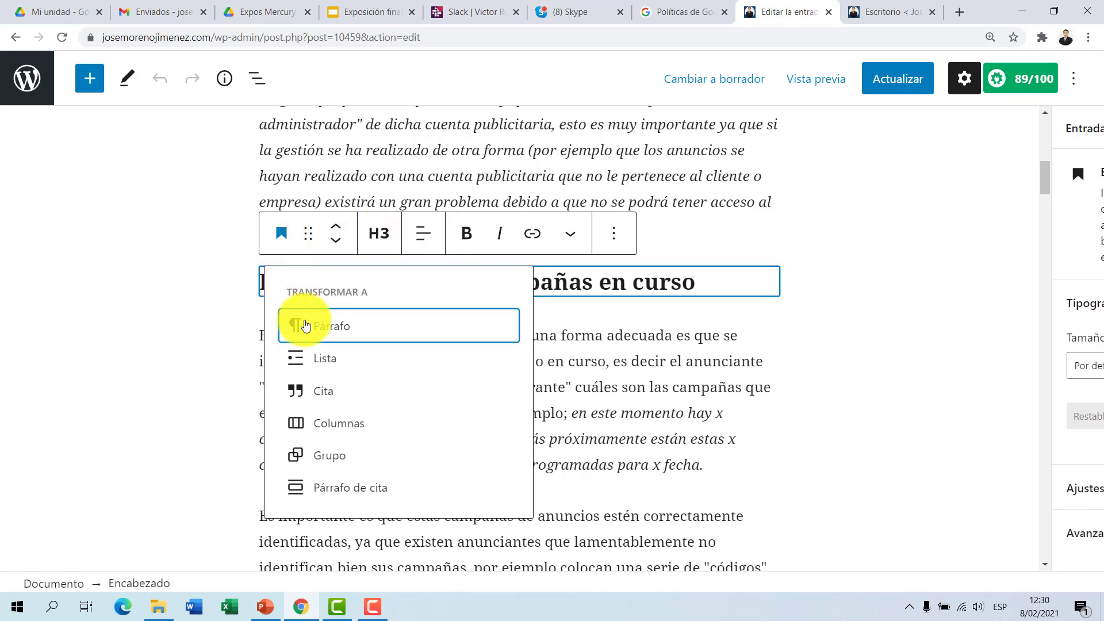
{"action": "left_click", "coordinate": [305, 326]}
Step: Convert the "Vídeo" heading above the embedded video into a paragraph
{"action": "scroll", "coordinate": [345, 258], "scroll_direction": "down", "scroll_amount": 10}
{"action": "left_click_drag", "start_coordinate": [324, 233], "coordinate": [272, 226]}
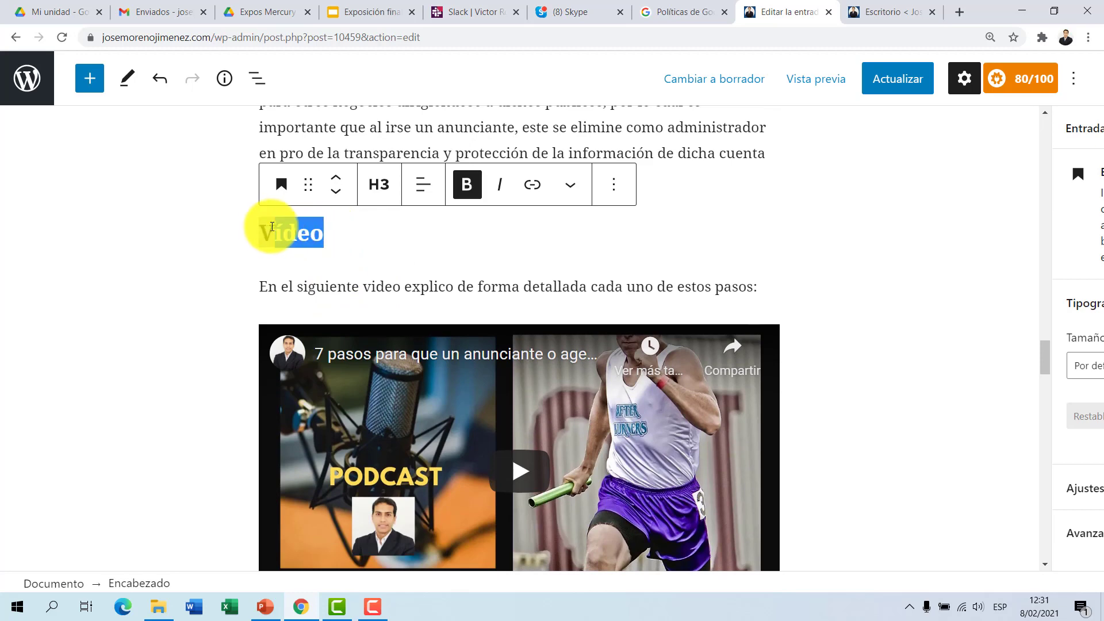
{"action": "left_click", "coordinate": [282, 184]}
{"action": "left_click", "coordinate": [299, 275]}
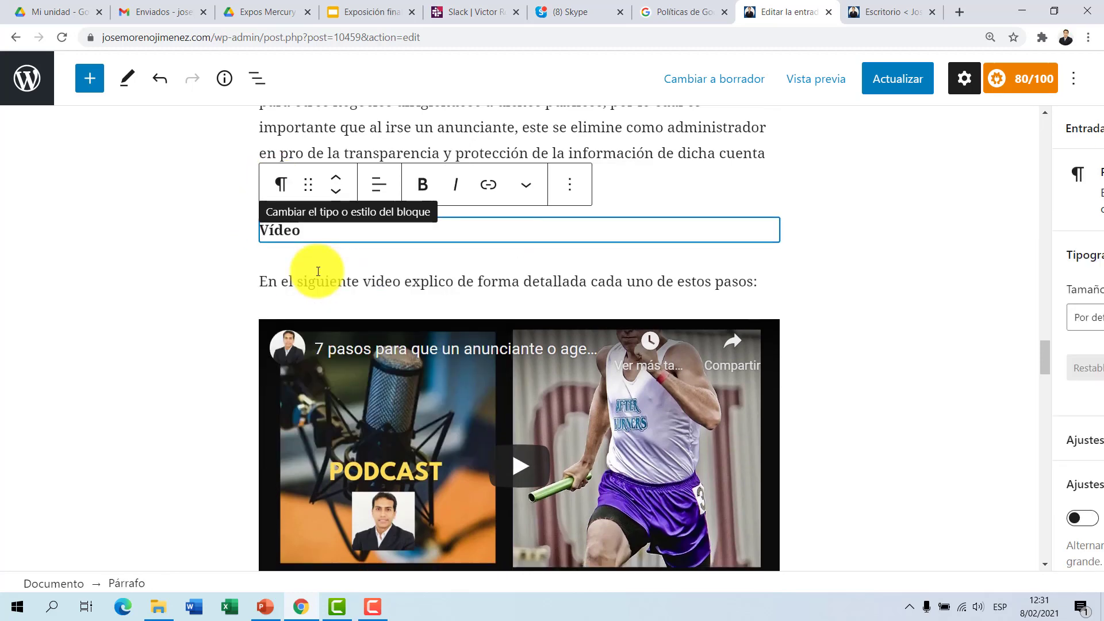
Step: Check the Análisis de Página section and update the post with the headings converted to paragraphs
{"action": "scroll", "coordinate": [486, 287], "scroll_direction": "down", "scroll_amount": 20}
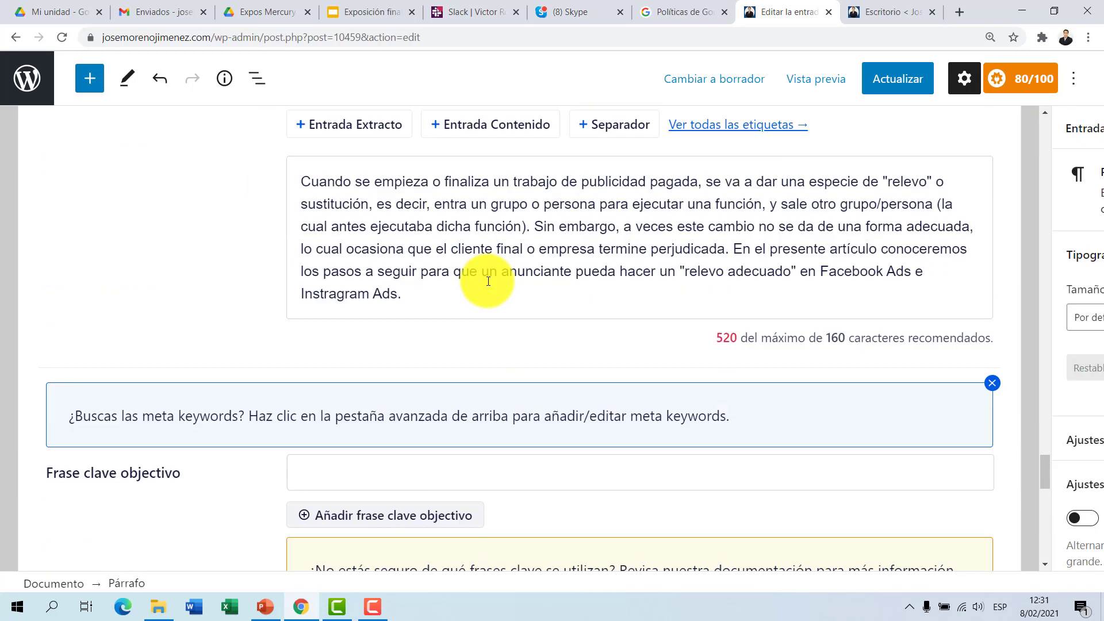
{"action": "scroll", "coordinate": [488, 277], "scroll_direction": "down", "scroll_amount": 5}
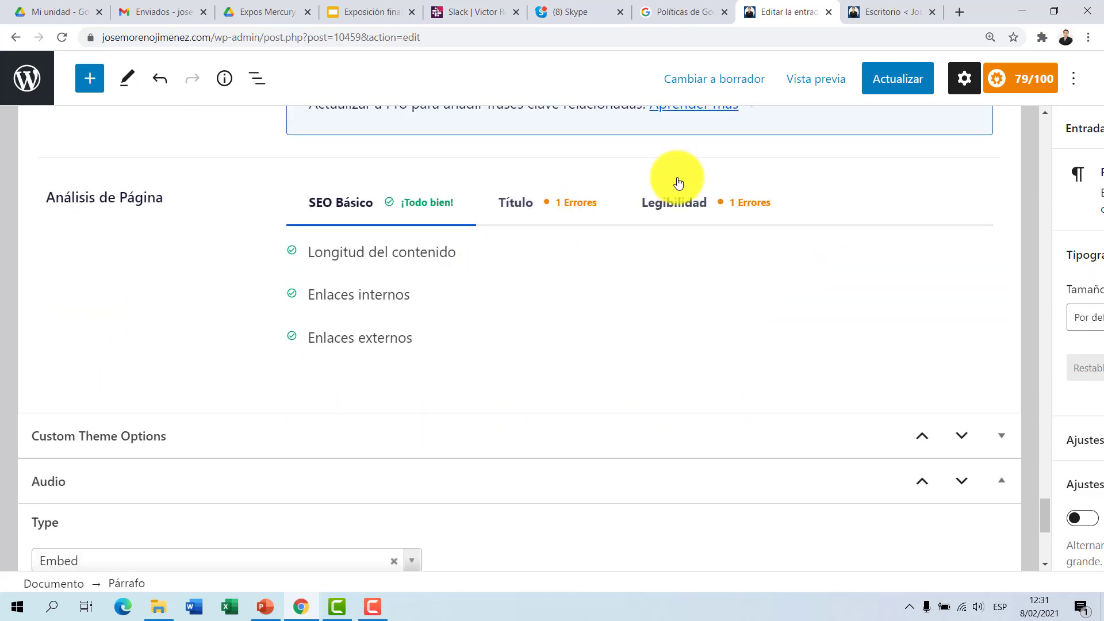
{"action": "left_click", "coordinate": [885, 78]}
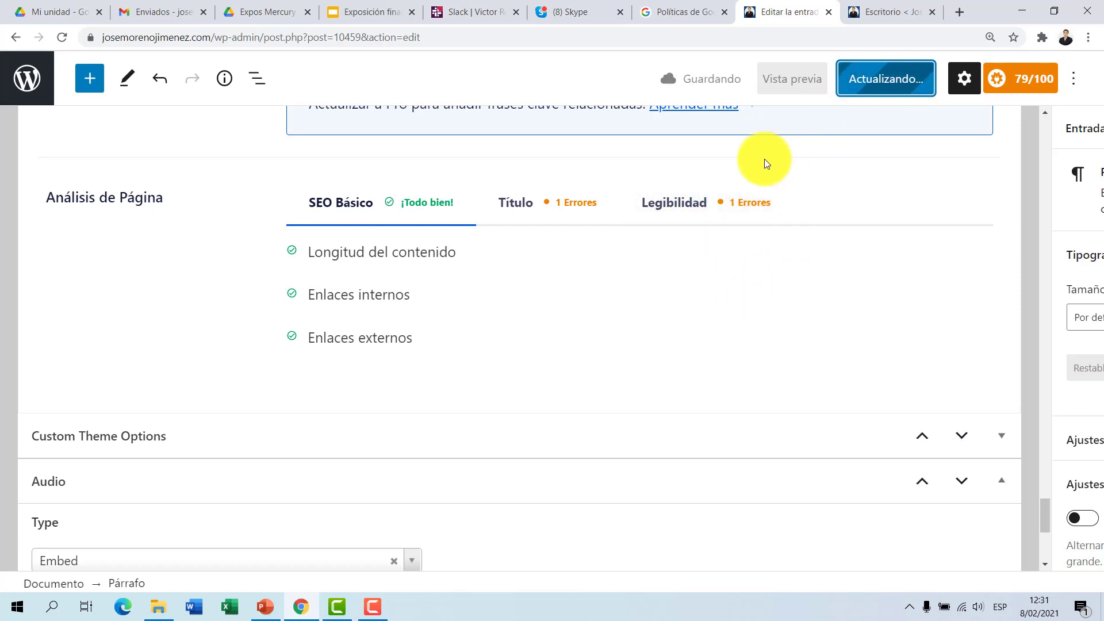
Step: Review the Legibilidad, SEO Básico and Título results under Análisis de Página, including the Distribución de subtítulos item
{"action": "left_click", "coordinate": [676, 212]}
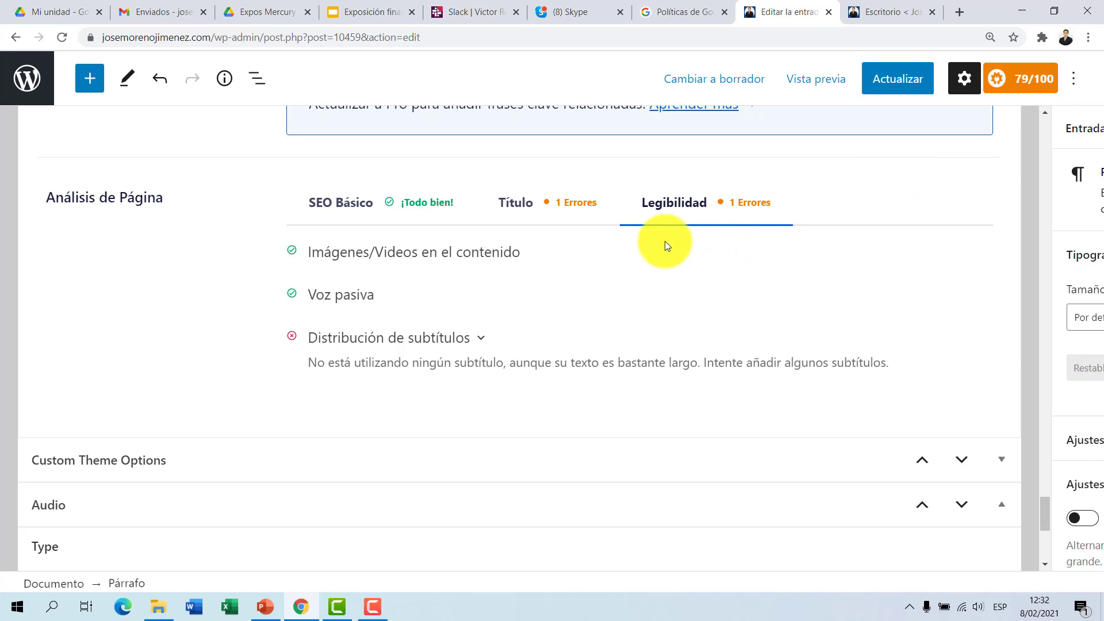
{"action": "left_click", "coordinate": [587, 224]}
{"action": "left_click", "coordinate": [667, 214]}
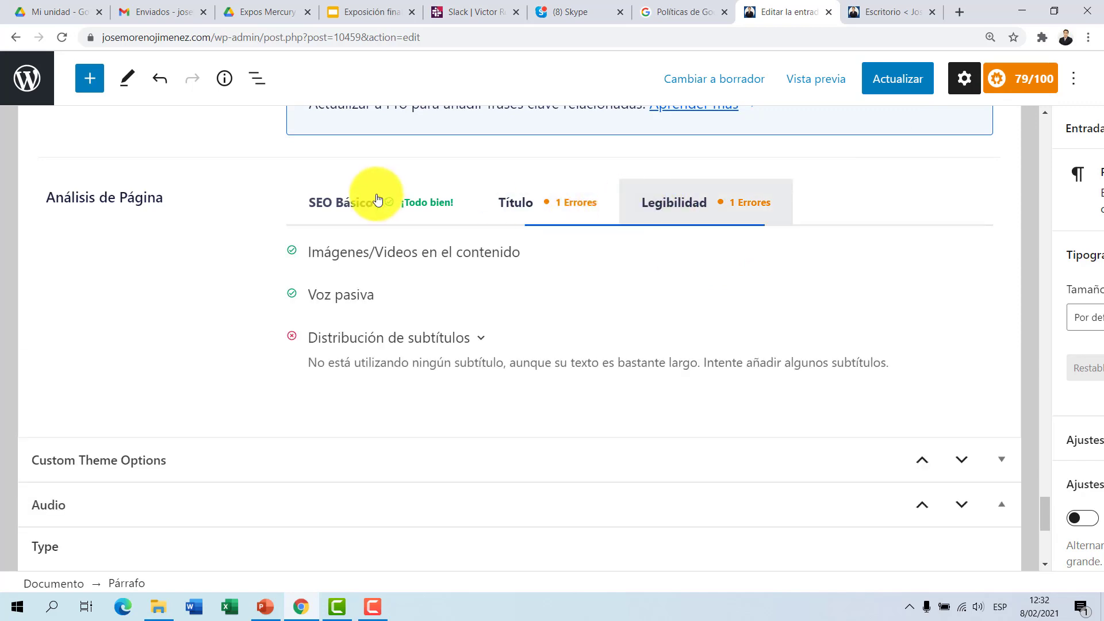
{"action": "left_click", "coordinate": [377, 204]}
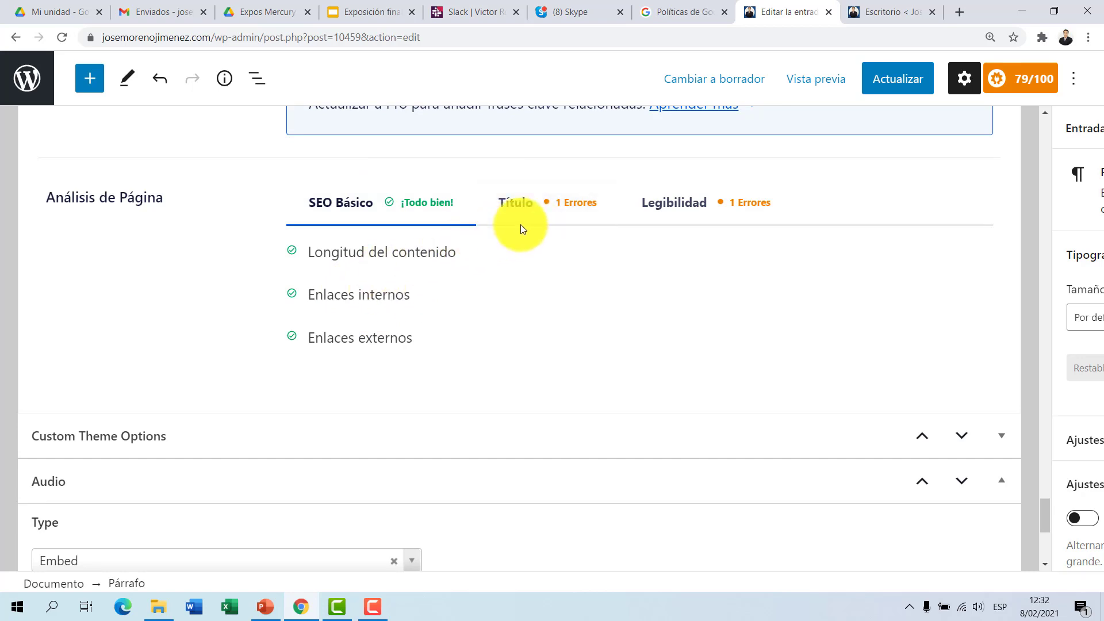
{"action": "left_click", "coordinate": [554, 219]}
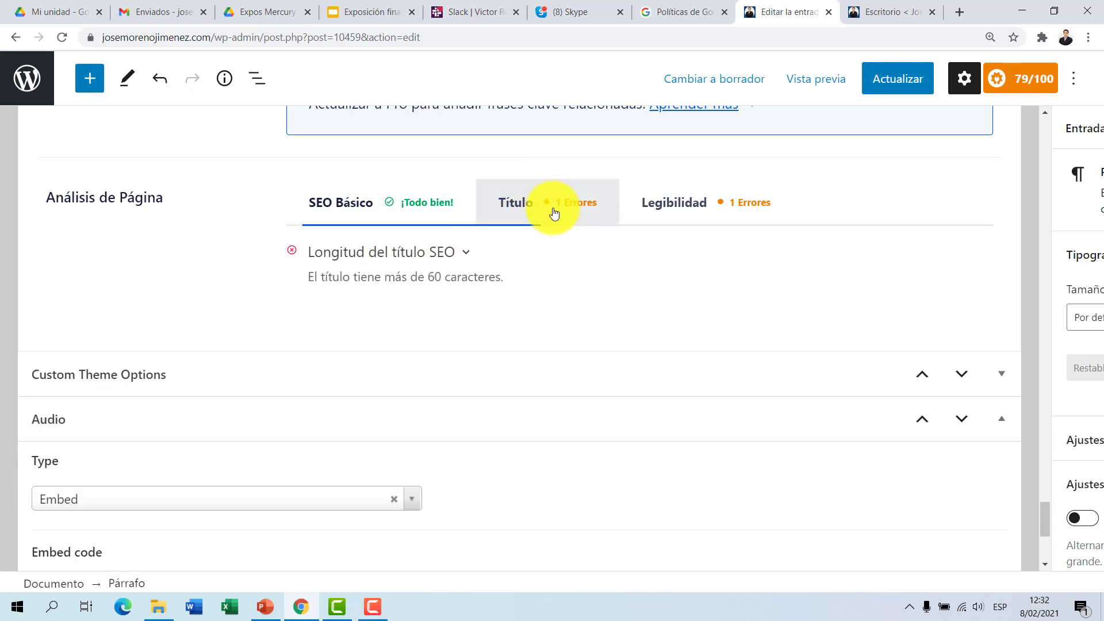
{"action": "left_click", "coordinate": [654, 209]}
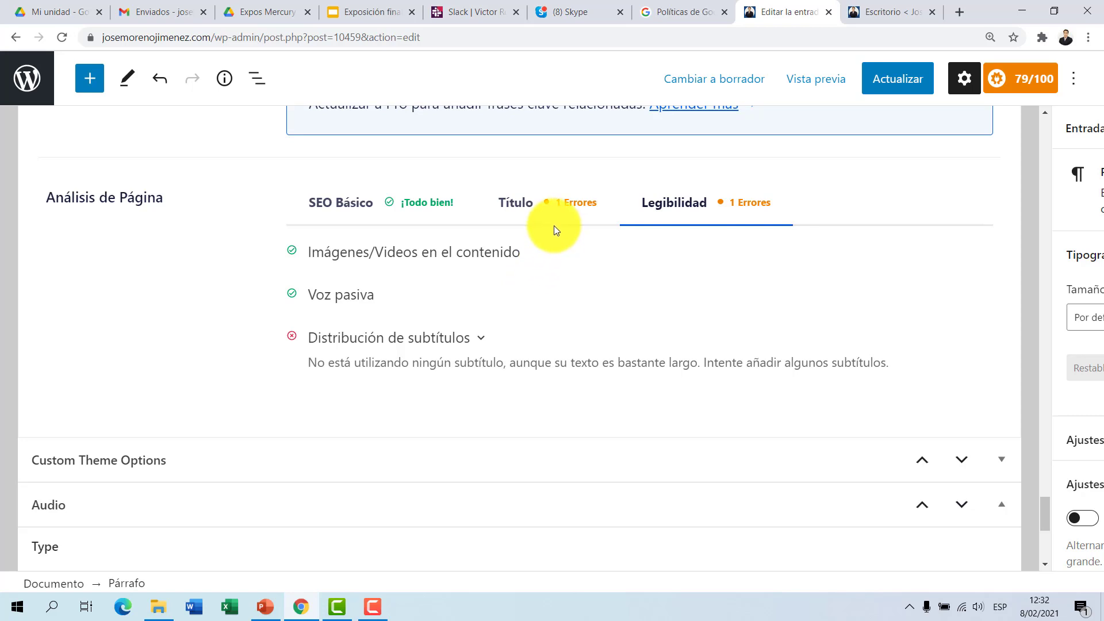
{"action": "scroll", "coordinate": [554, 227], "scroll_direction": "down", "scroll_amount": 6}
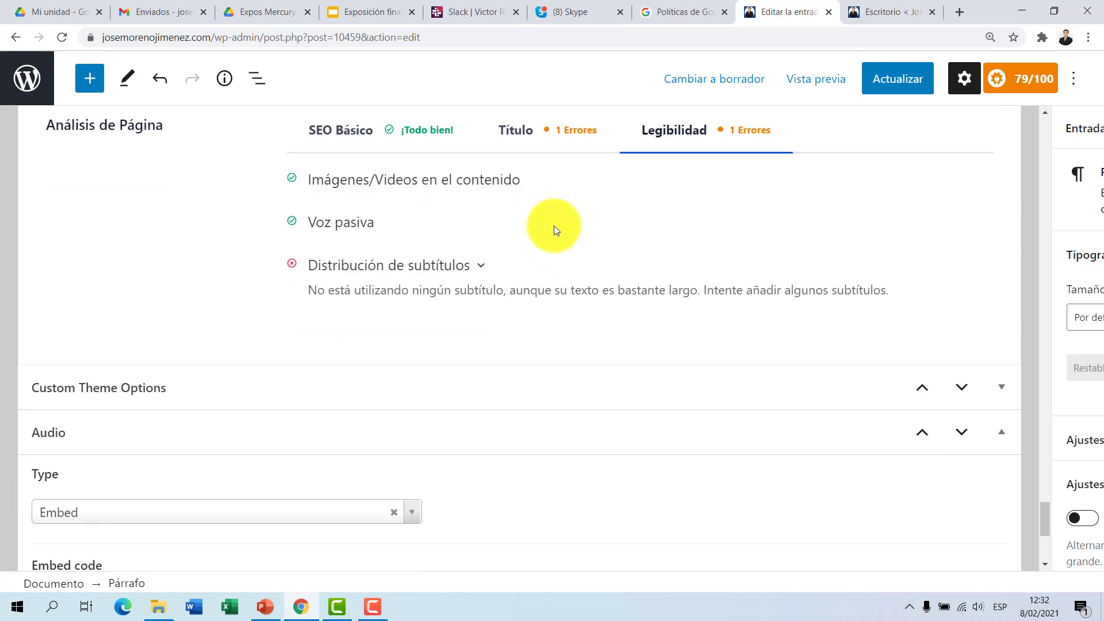
Step: Undo all the heading-to-paragraph conversions in the post body, back through "Informar sobre las campañas en curso"
{"action": "scroll", "coordinate": [554, 226], "scroll_direction": "up", "scroll_amount": 6}
{"action": "scroll", "coordinate": [555, 228], "scroll_direction": "up", "scroll_amount": 20}
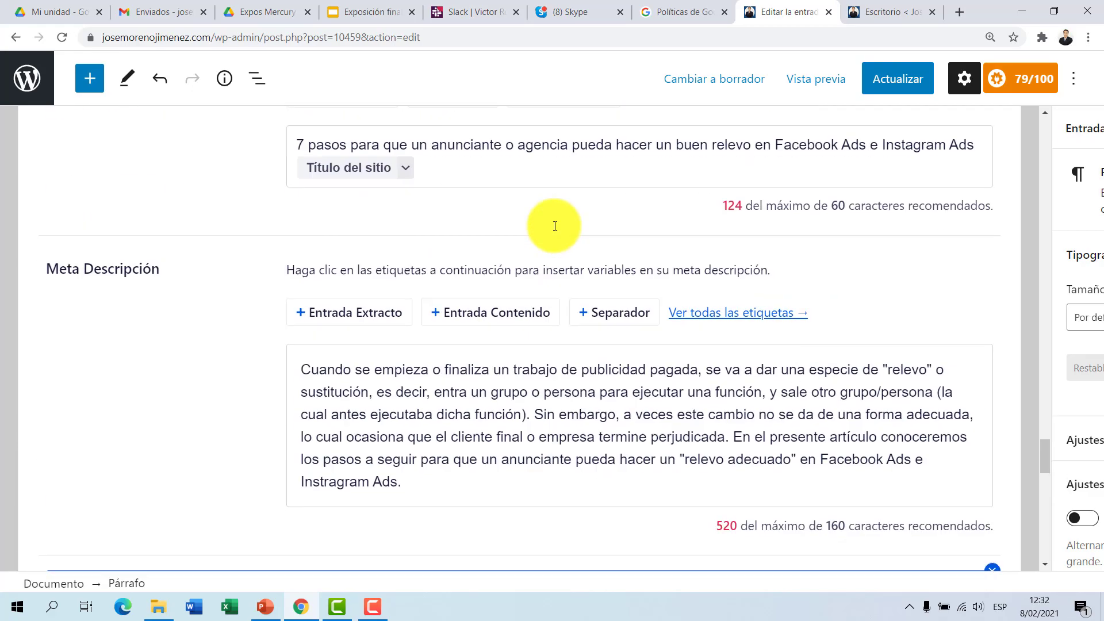
{"action": "scroll", "coordinate": [554, 226], "scroll_direction": "up", "scroll_amount": 12}
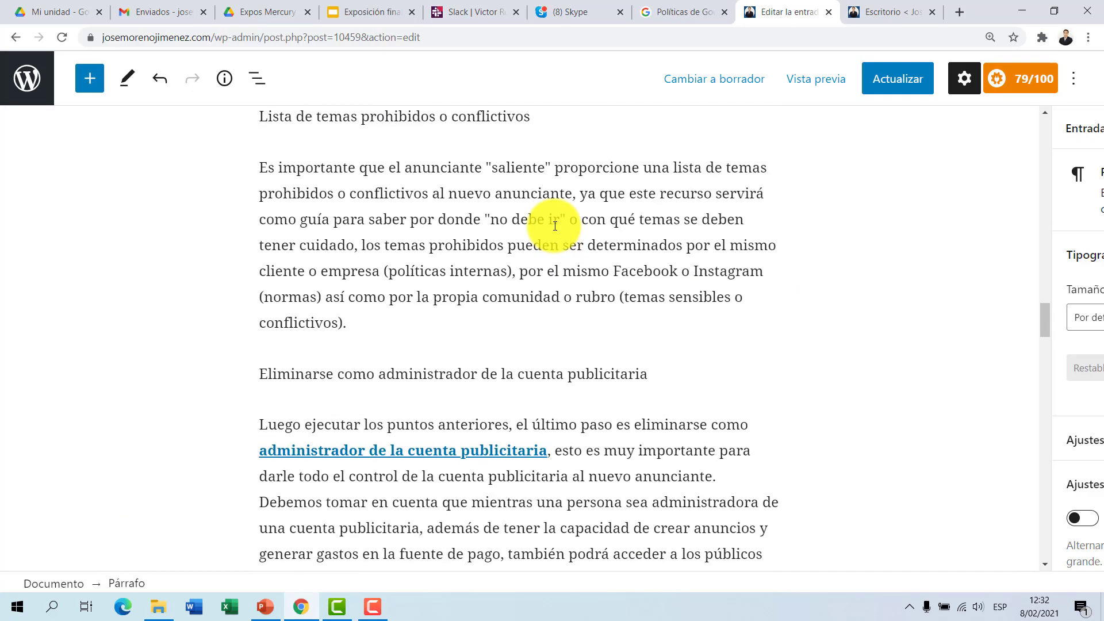
{"action": "left_click", "coordinate": [163, 85]}
{"action": "left_click", "coordinate": [167, 89]}
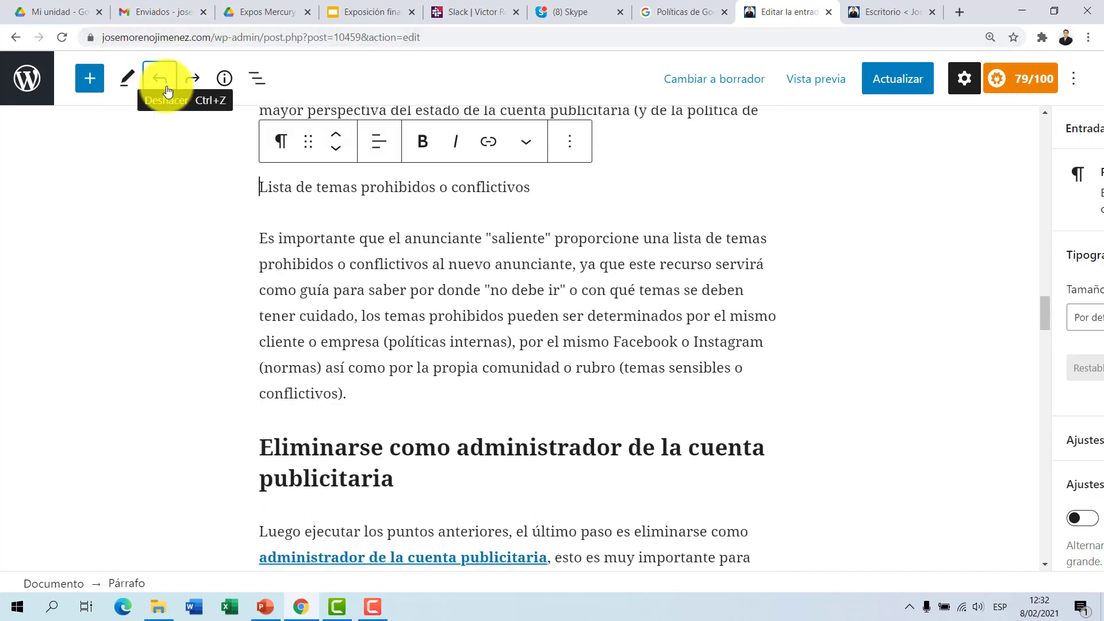
{"action": "left_click", "coordinate": [167, 89]}
{"action": "scroll", "coordinate": [248, 200], "scroll_direction": "up", "scroll_amount": 12}
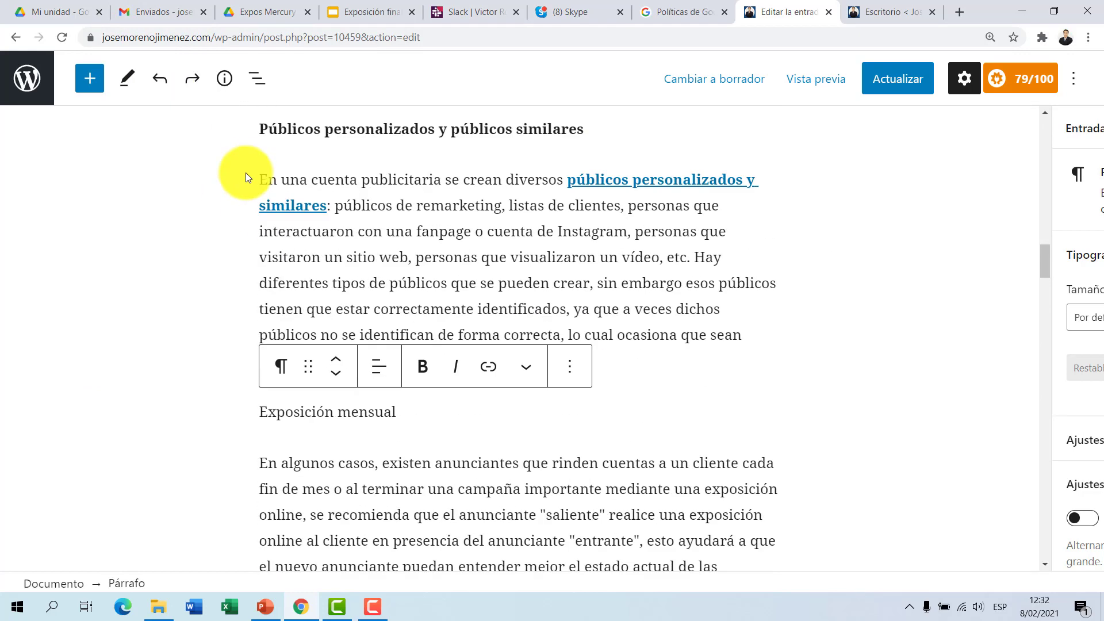
{"action": "scroll", "coordinate": [244, 171], "scroll_direction": "up", "scroll_amount": 5}
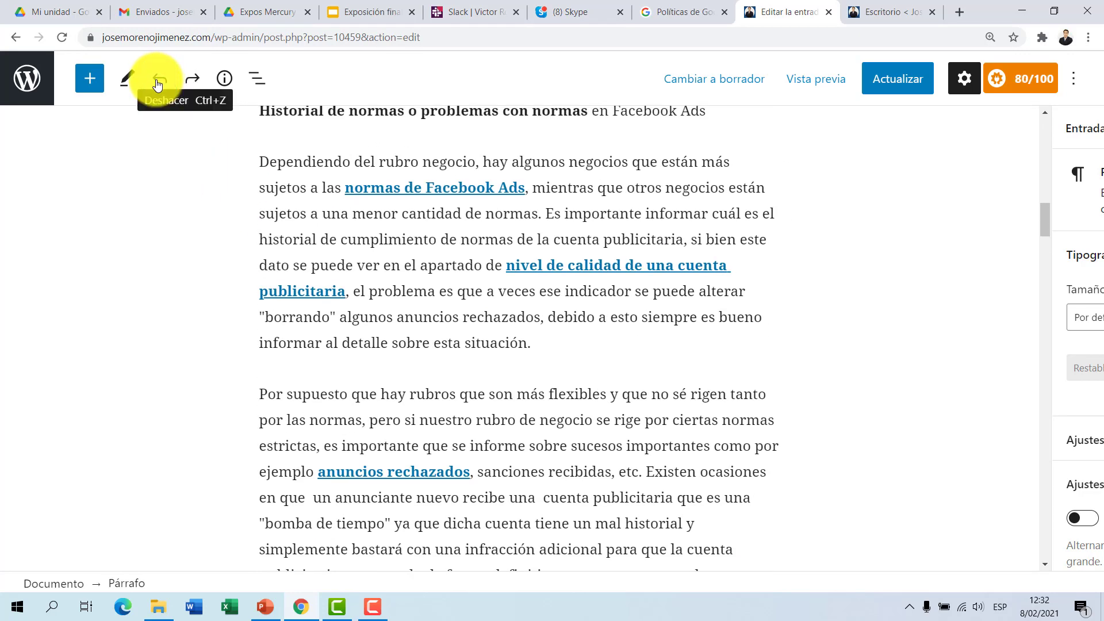
{"action": "left_click", "coordinate": [157, 85]}
{"action": "left_click", "coordinate": [158, 84]}
{"action": "left_click", "coordinate": [159, 86]}
{"action": "scroll", "coordinate": [211, 167], "scroll_direction": "up", "scroll_amount": 14}
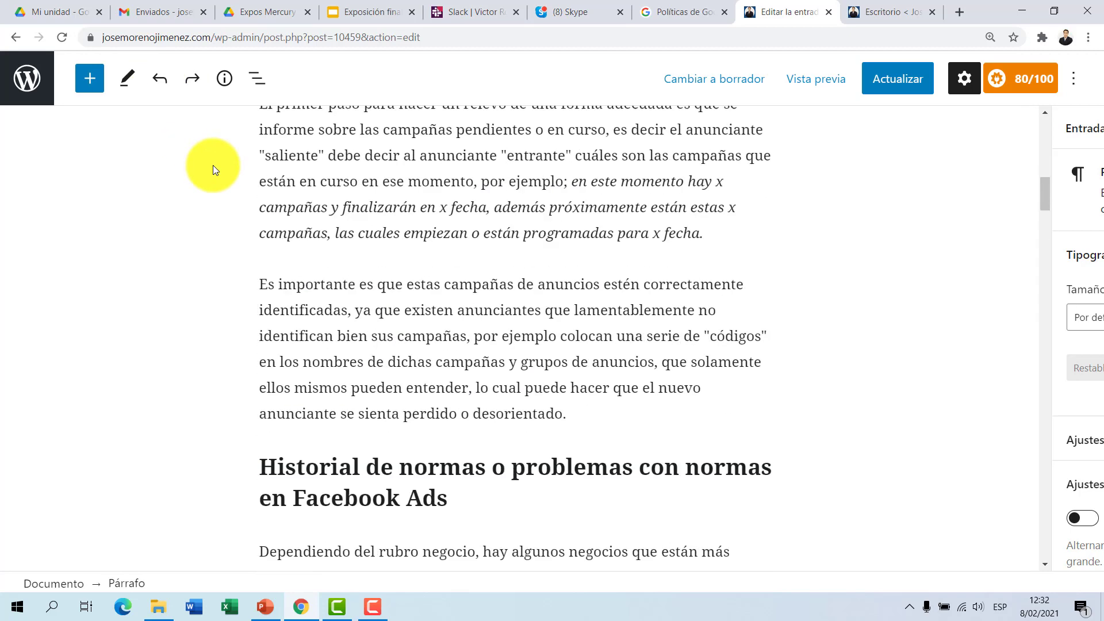
{"action": "scroll", "coordinate": [212, 165], "scroll_direction": "up", "scroll_amount": 1}
{"action": "left_click", "coordinate": [160, 79]}
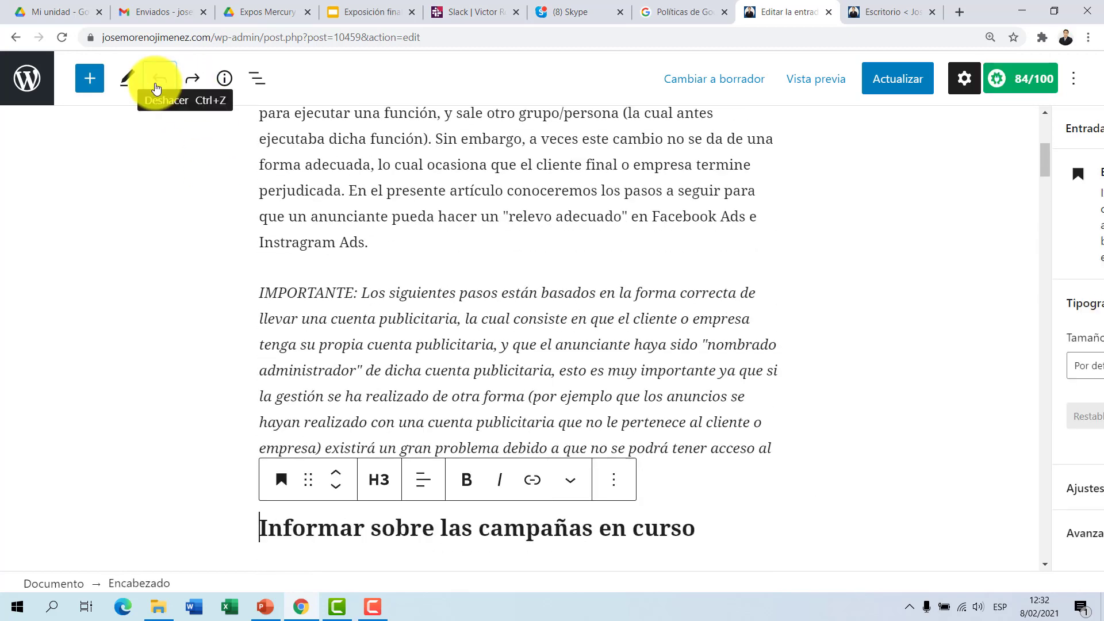
Step: Update the post to save it with its H3 headings restored
{"action": "scroll", "coordinate": [677, 236], "scroll_direction": "down", "scroll_amount": 1}
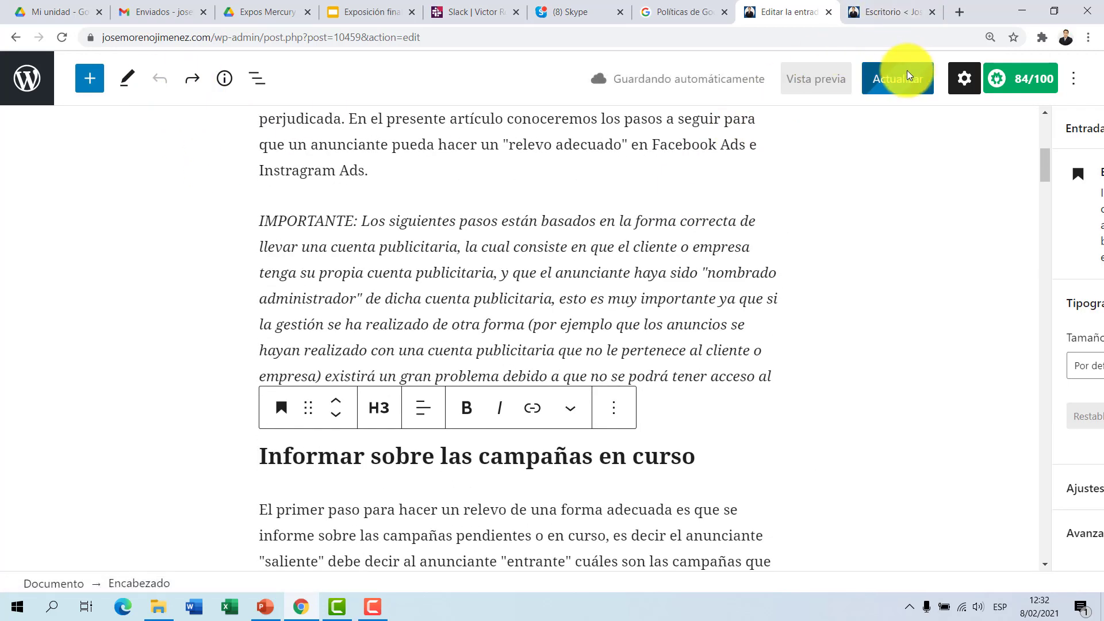
{"action": "left_click", "coordinate": [900, 86]}
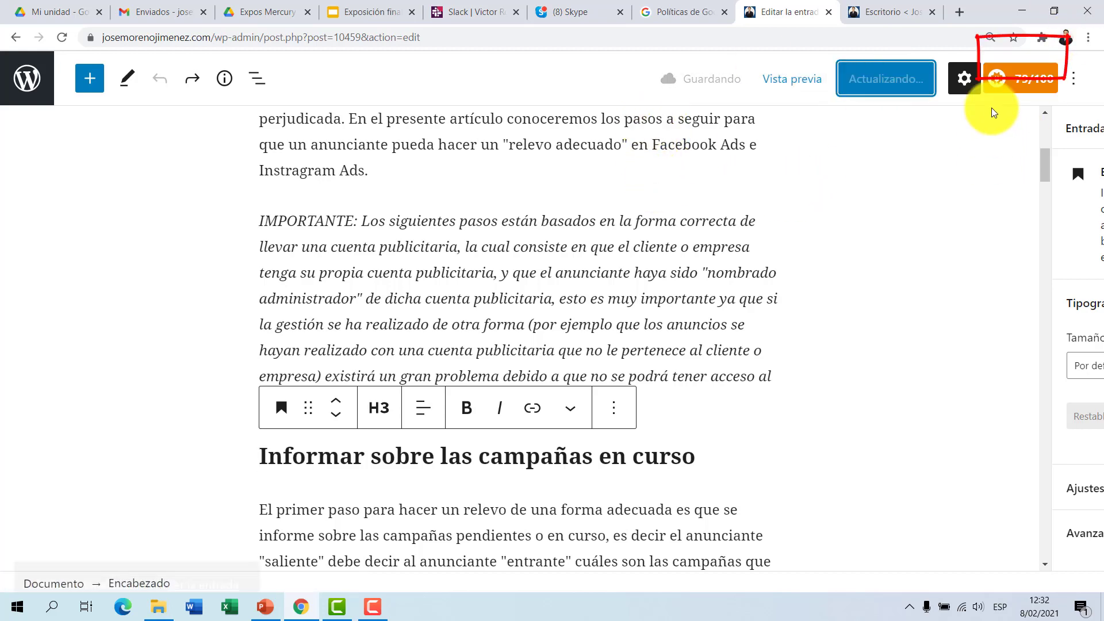
{"action": "scroll", "coordinate": [744, 217], "scroll_direction": "up", "scroll_amount": 3}
{"action": "scroll", "coordinate": [729, 216], "scroll_direction": "down", "scroll_amount": 8}
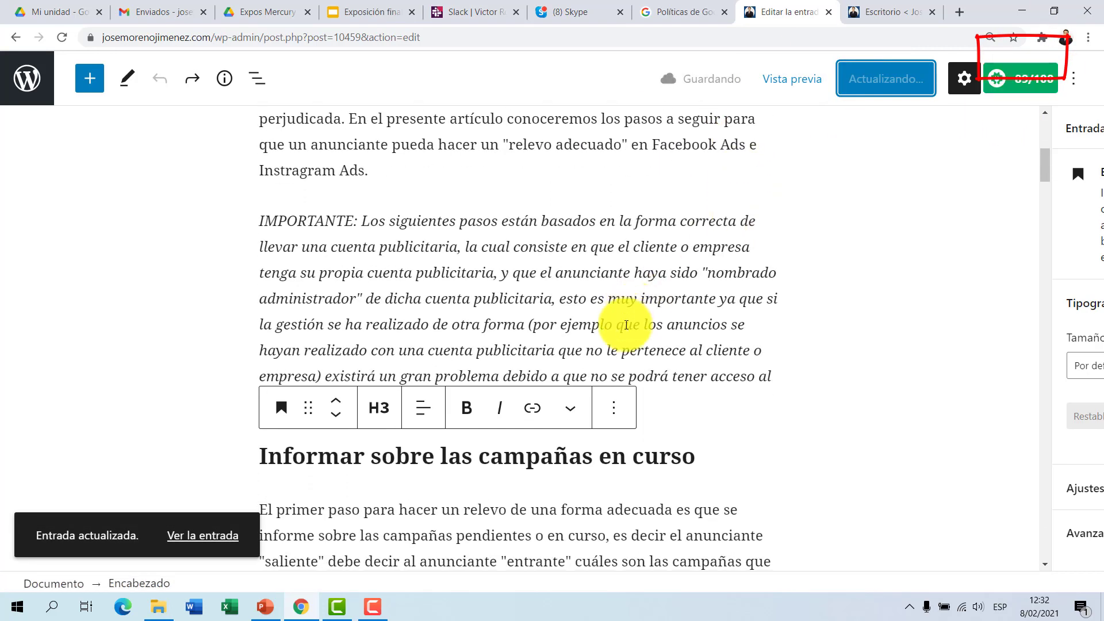
Step: Review the restored section headings in the post body, from the introduction through the Vídeo section
{"action": "scroll", "coordinate": [624, 325], "scroll_direction": "down", "scroll_amount": 20}
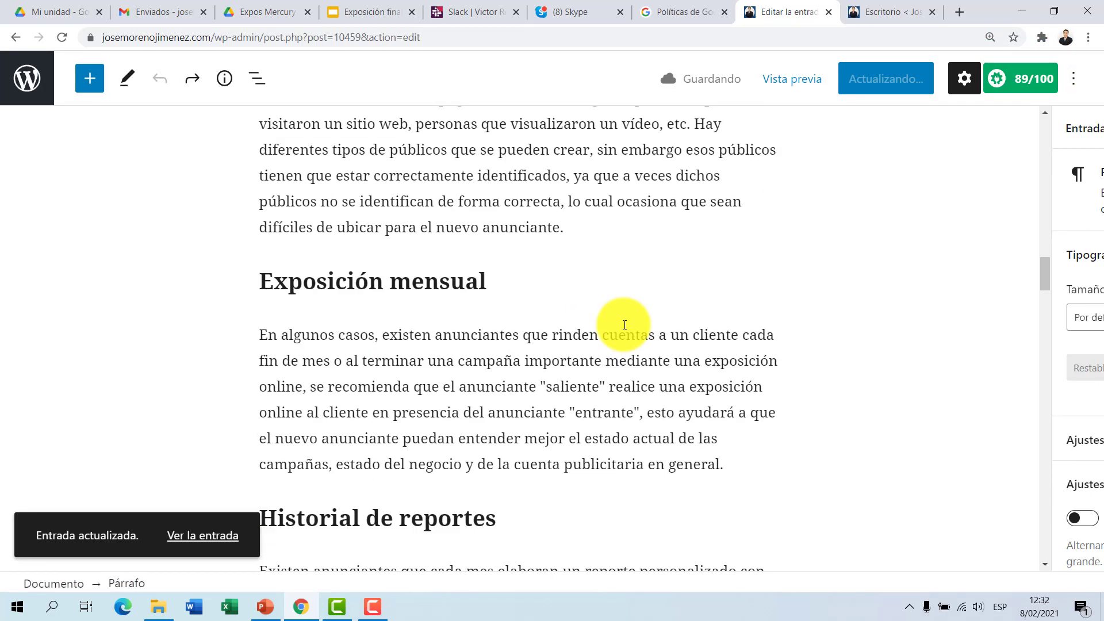
{"action": "scroll", "coordinate": [624, 324], "scroll_direction": "down", "scroll_amount": 20}
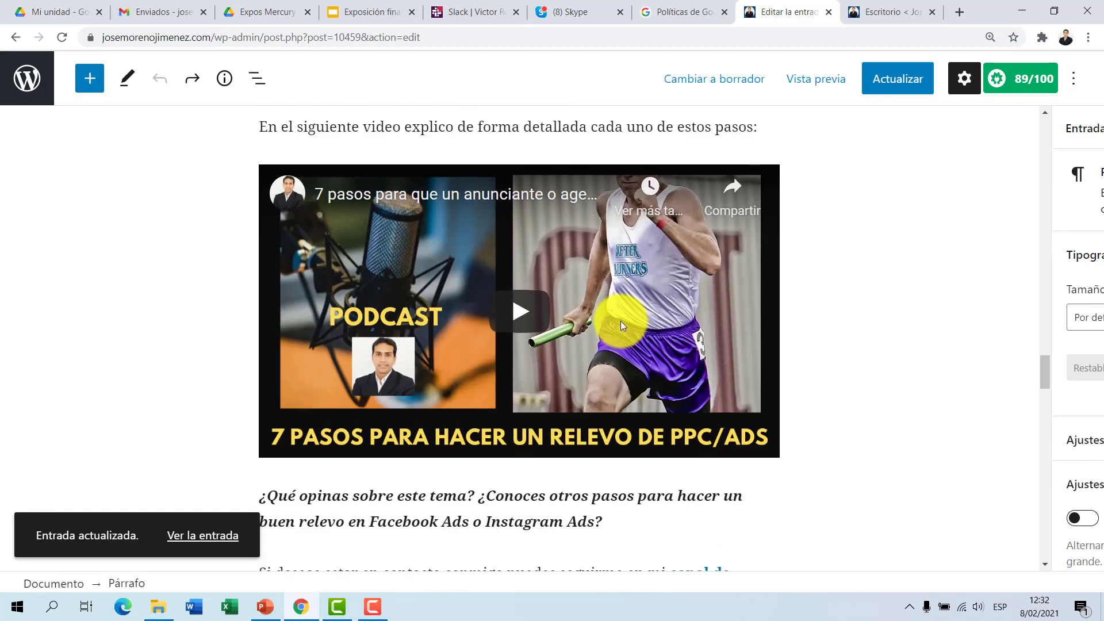
{"action": "scroll", "coordinate": [622, 321], "scroll_direction": "up", "scroll_amount": 6}
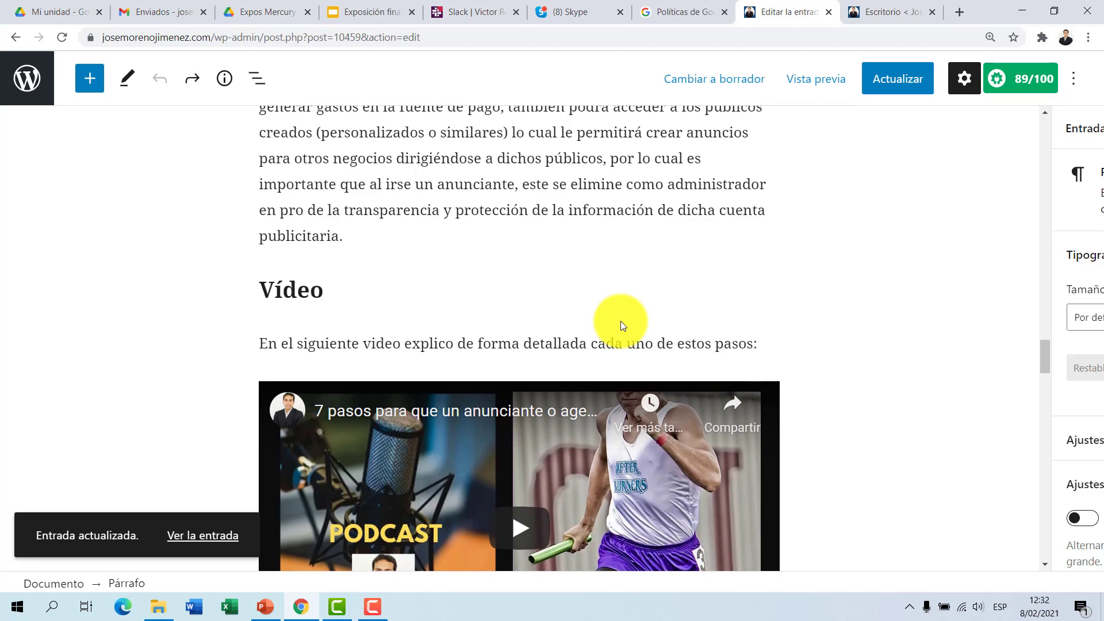
{"action": "scroll", "coordinate": [621, 323], "scroll_direction": "up", "scroll_amount": 15}
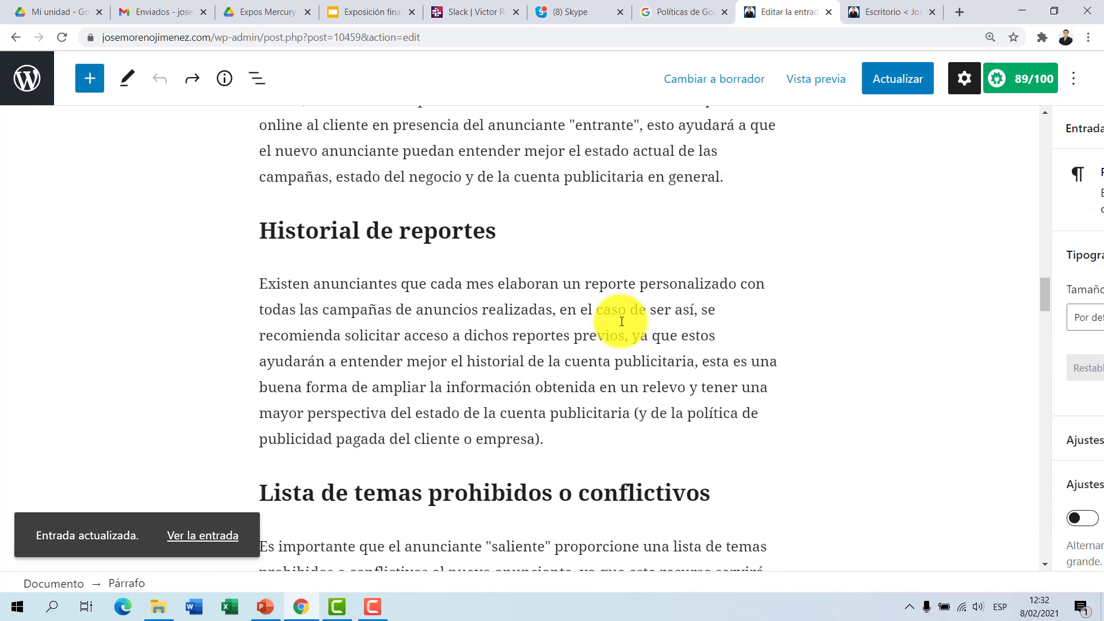
{"action": "scroll", "coordinate": [621, 322], "scroll_direction": "up", "scroll_amount": 15}
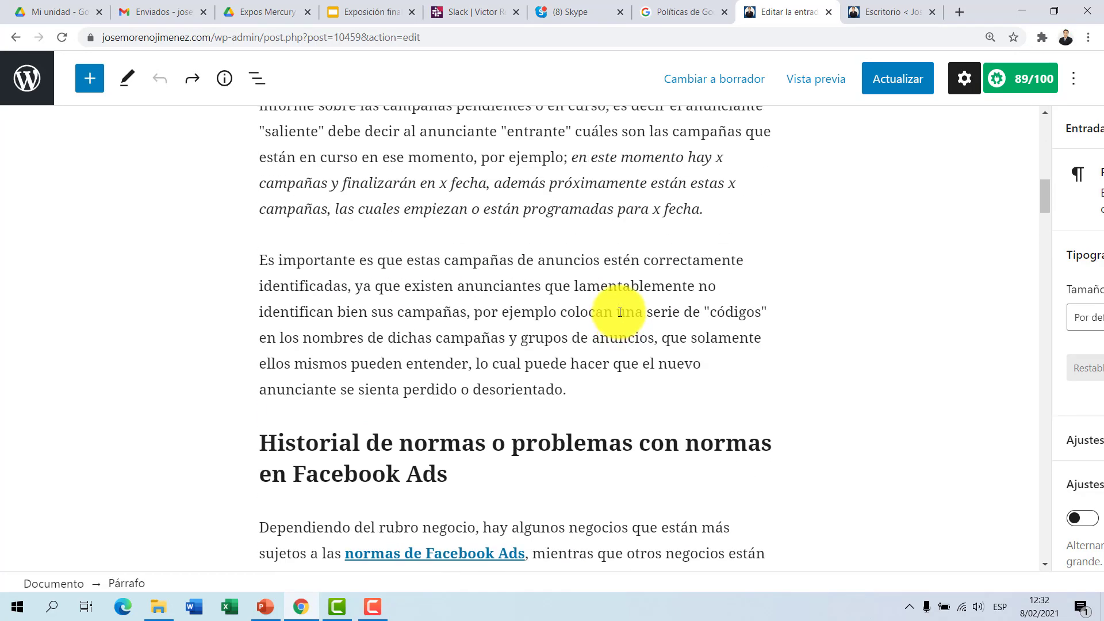
{"action": "scroll", "coordinate": [620, 313], "scroll_direction": "up", "scroll_amount": 10}
{"action": "left_click", "coordinate": [621, 310]}
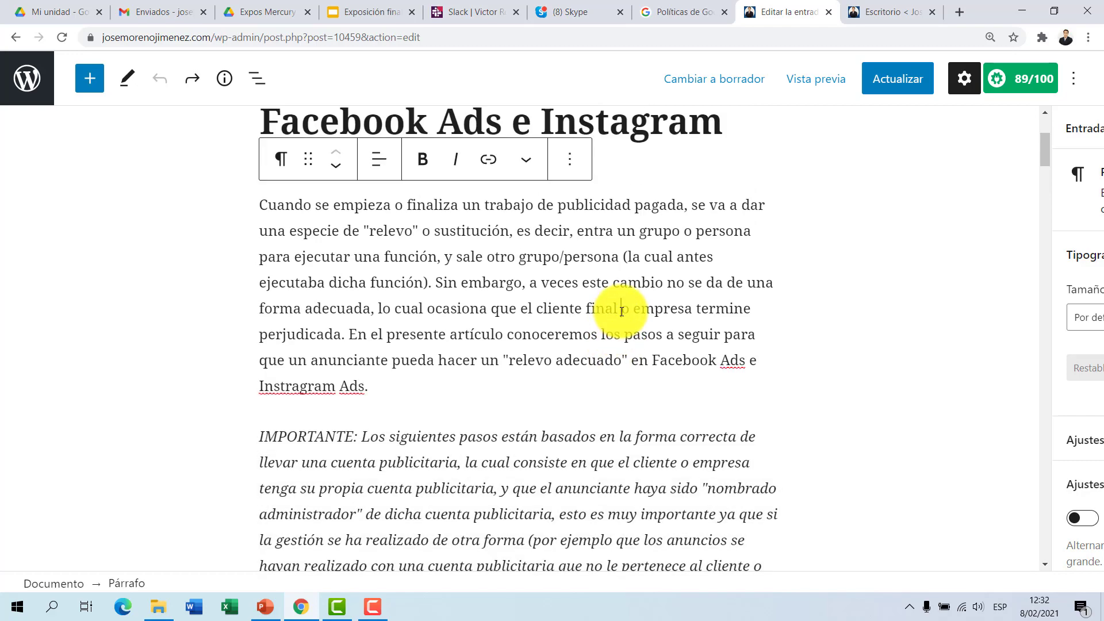
Step: Examine the General settings in Configuración de AIOSEO, including the snippet preview, Entrada Título and Meta Descripción
{"action": "scroll", "coordinate": [621, 311], "scroll_direction": "down", "scroll_amount": 15}
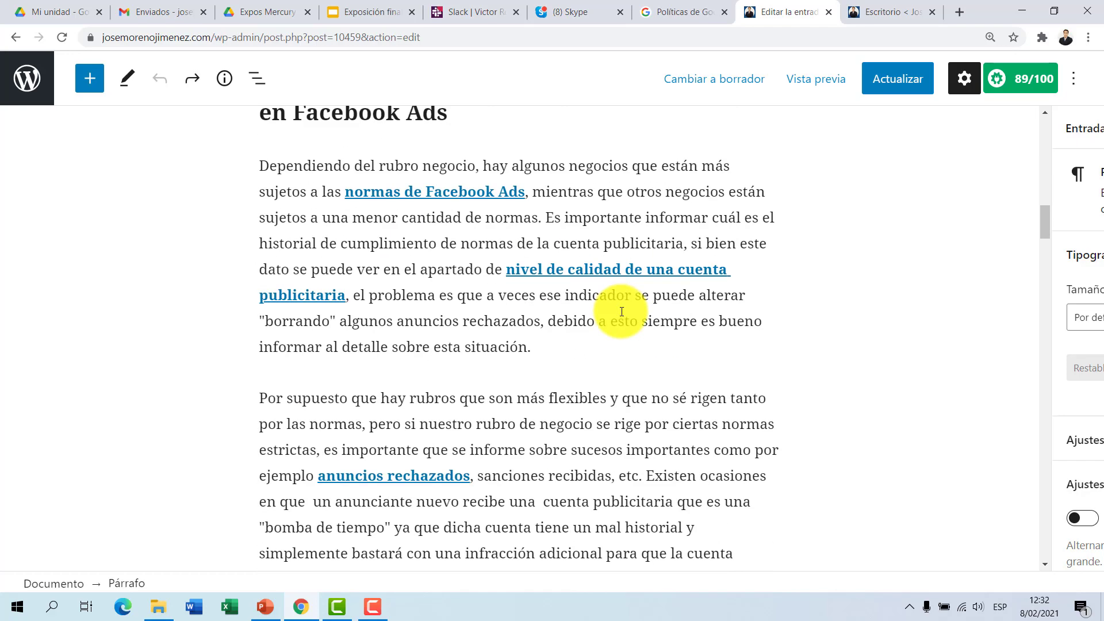
{"action": "scroll", "coordinate": [622, 311], "scroll_direction": "down", "scroll_amount": 20}
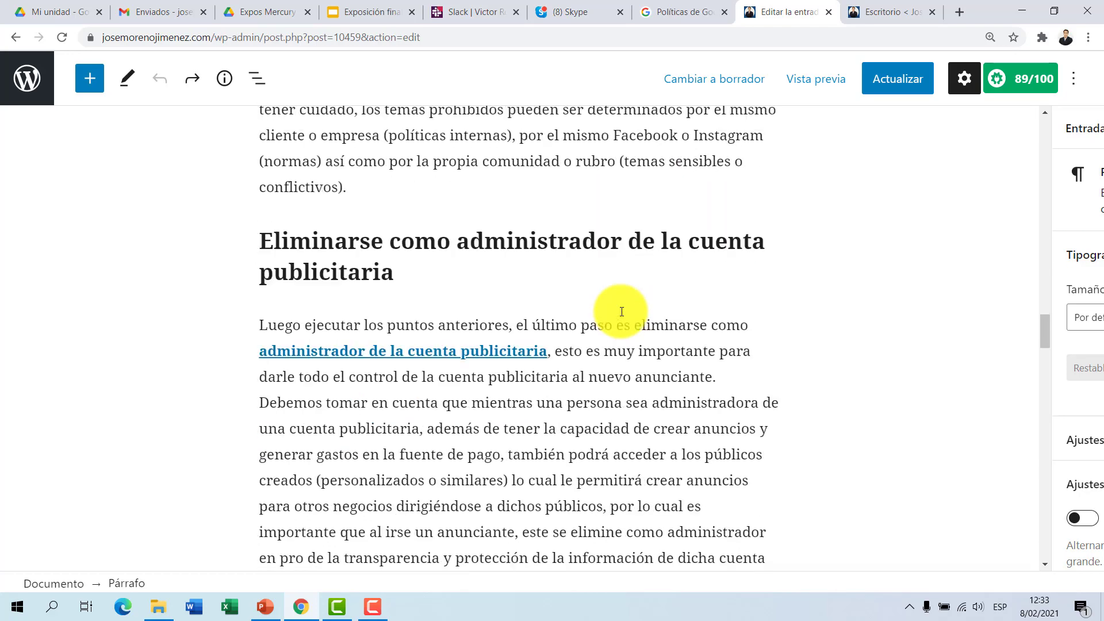
{"action": "scroll", "coordinate": [621, 311], "scroll_direction": "down", "scroll_amount": 20}
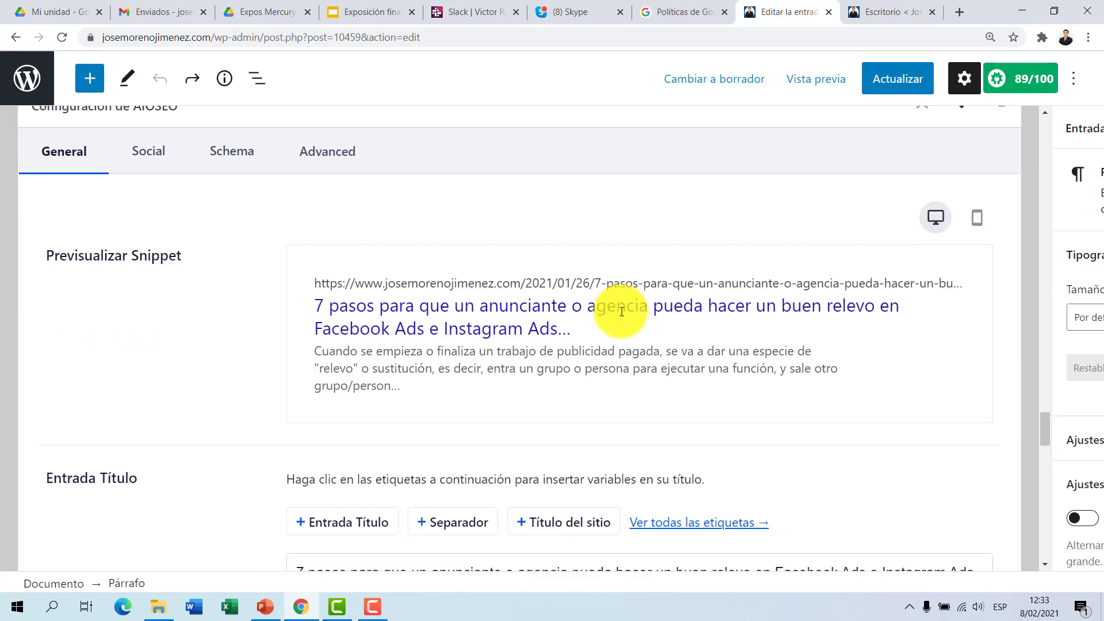
{"action": "scroll", "coordinate": [622, 311], "scroll_direction": "down", "scroll_amount": 10}
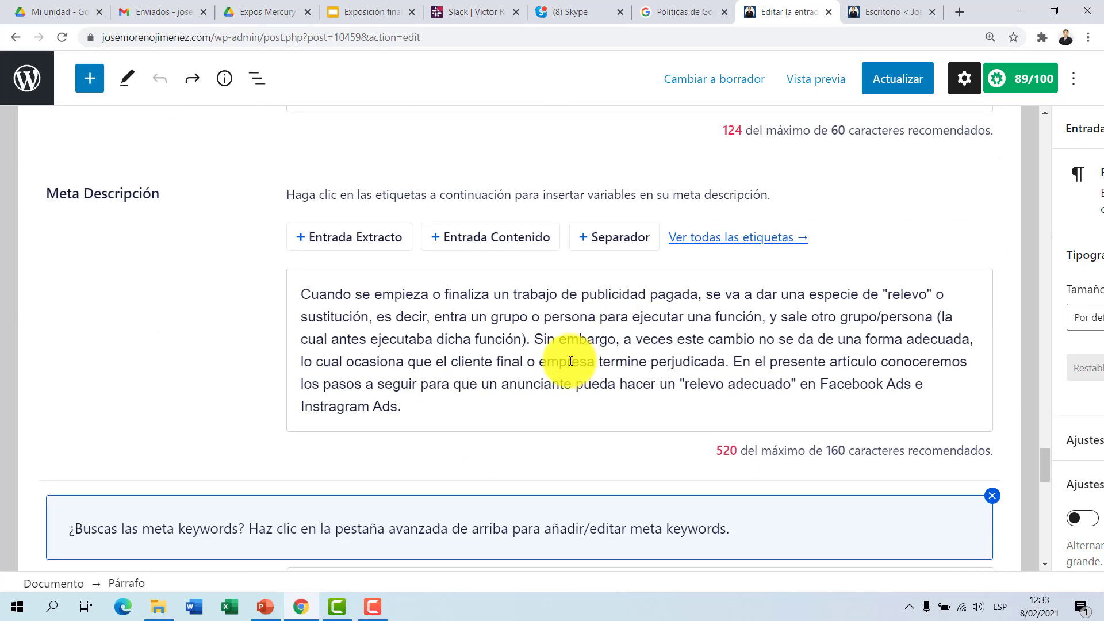
{"action": "scroll", "coordinate": [570, 361], "scroll_direction": "down", "scroll_amount": 1}
{"action": "scroll", "coordinate": [570, 361], "scroll_direction": "up", "scroll_amount": 5}
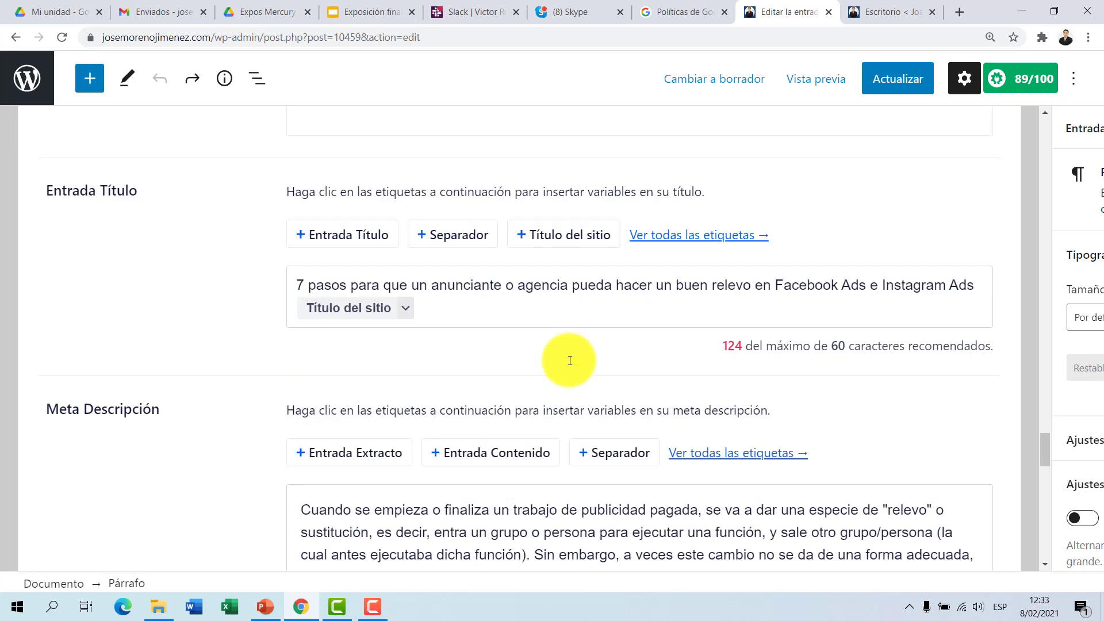
{"action": "scroll", "coordinate": [568, 360], "scroll_direction": "up", "scroll_amount": 6}
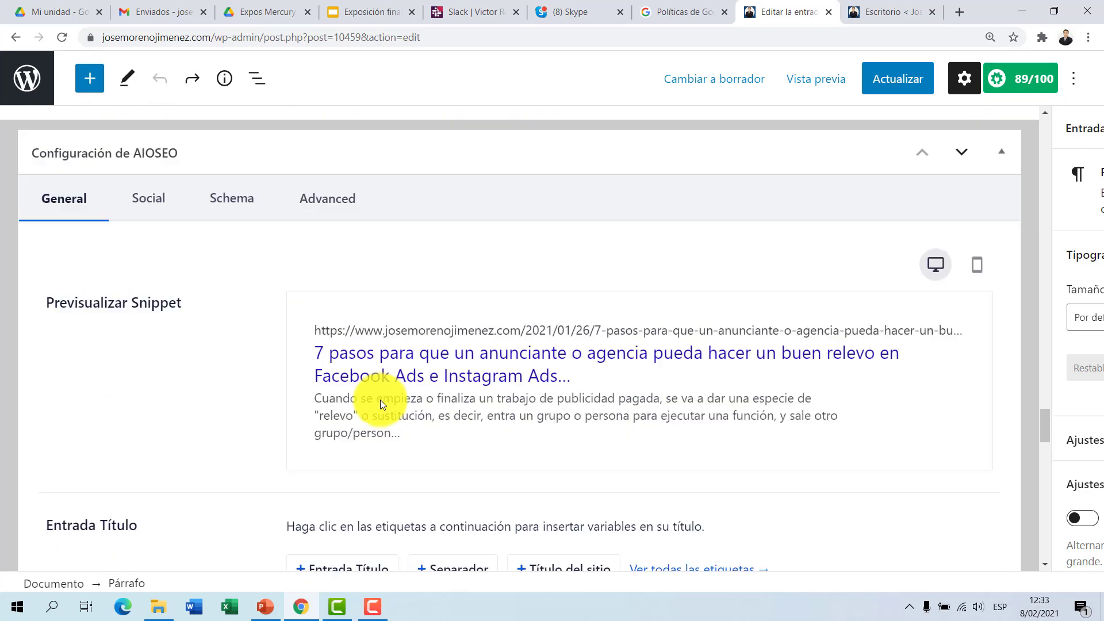
Step: Examine the Social settings for Facebook in Configuración de AIOSEO, from the preview down to Etiquetas de artículo
{"action": "left_click", "coordinate": [149, 243]}
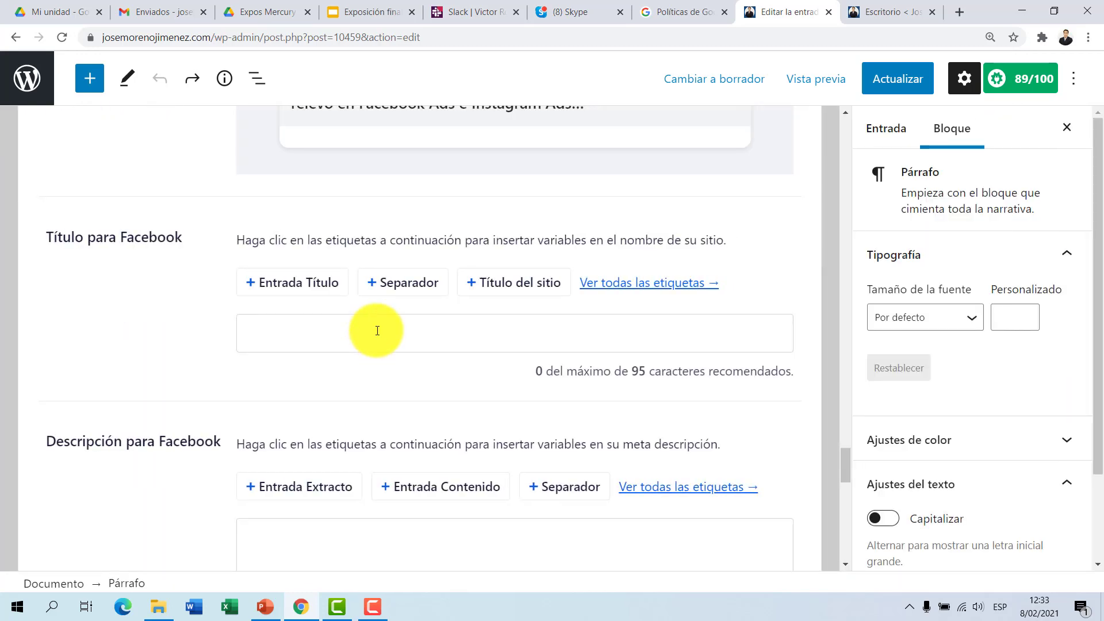
{"action": "scroll", "coordinate": [376, 332], "scroll_direction": "up", "scroll_amount": 5}
{"action": "scroll", "coordinate": [377, 330], "scroll_direction": "up", "scroll_amount": 4}
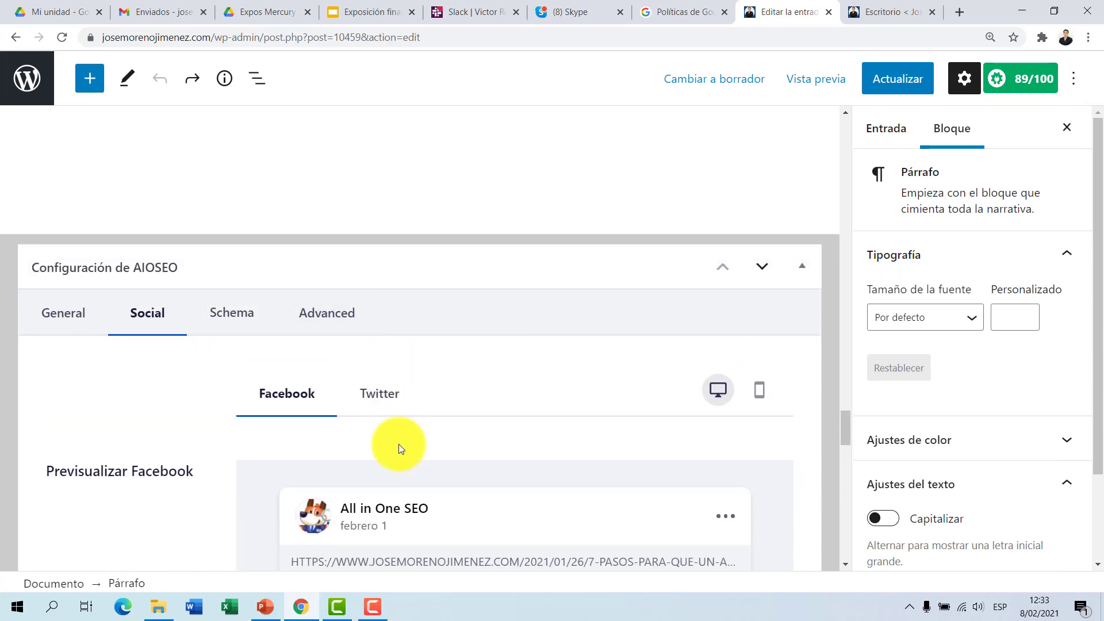
{"action": "scroll", "coordinate": [398, 441], "scroll_direction": "down", "scroll_amount": 6}
{"action": "scroll", "coordinate": [398, 441], "scroll_direction": "down", "scroll_amount": 10}
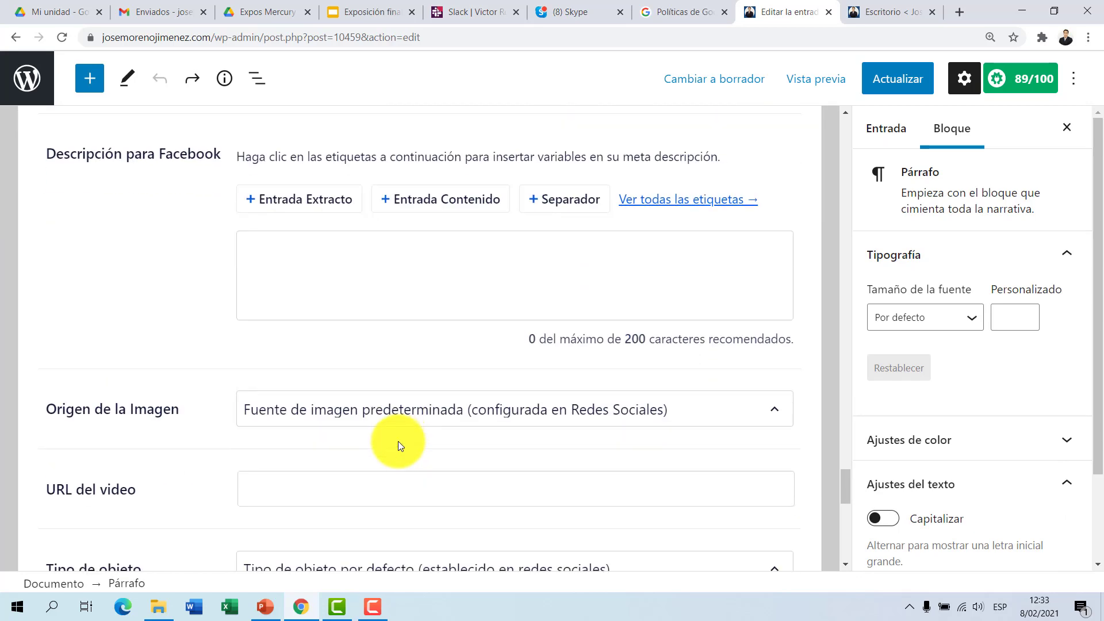
{"action": "scroll", "coordinate": [398, 441], "scroll_direction": "down", "scroll_amount": 4}
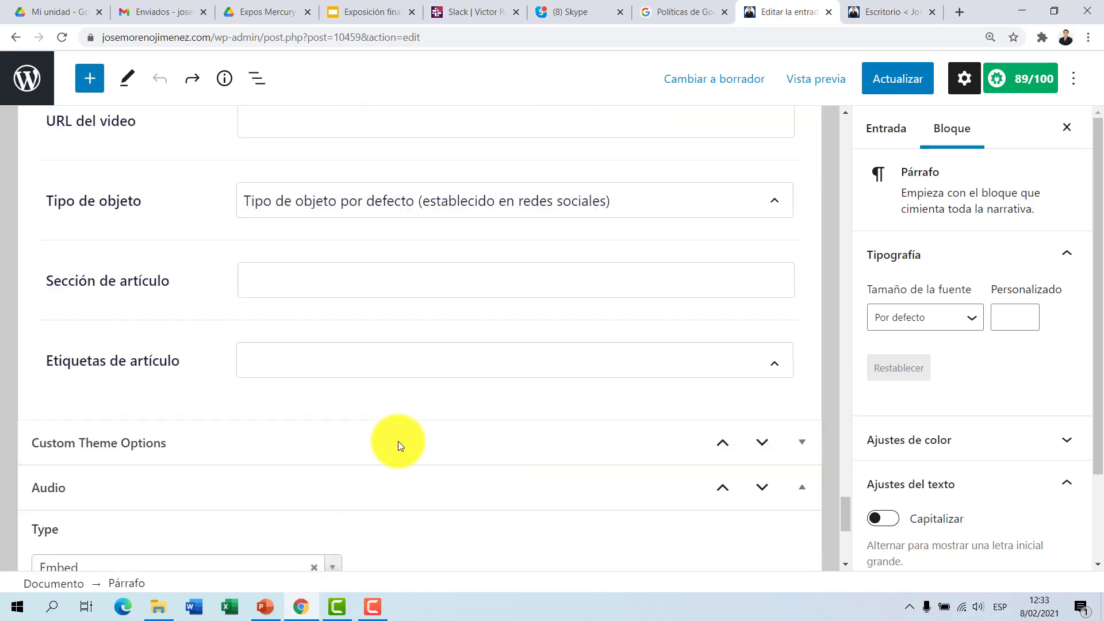
{"action": "scroll", "coordinate": [398, 440], "scroll_direction": "up", "scroll_amount": 3}
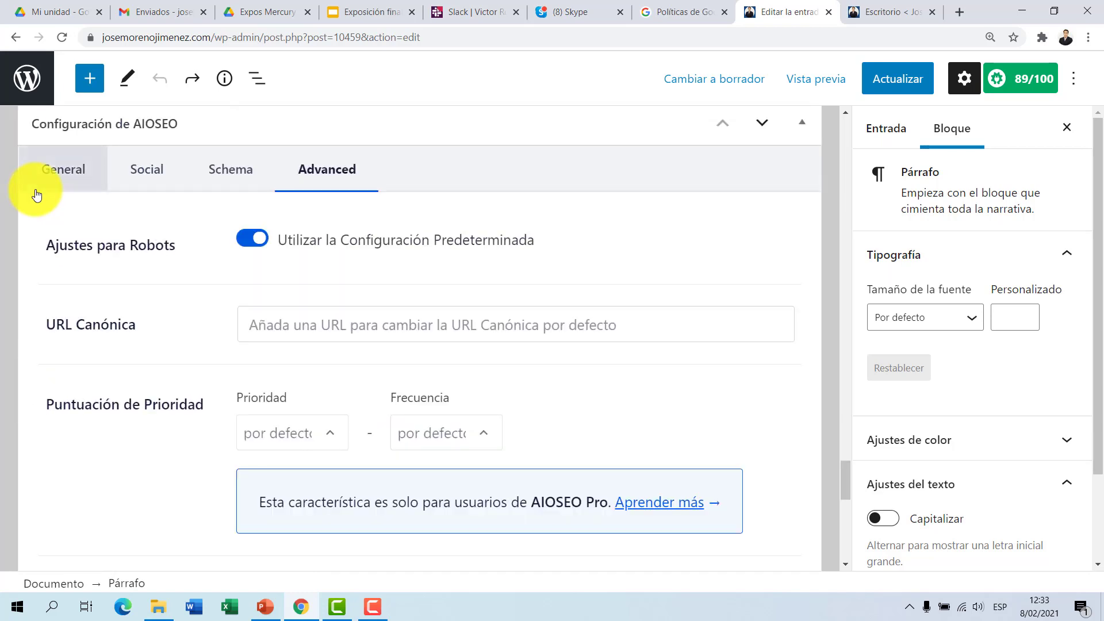
Step: Examine the Advanced settings in Configuración de AIOSEO, including URL Canónica, Puntuación de Prioridad and Palabras clave
{"action": "left_click", "coordinate": [329, 334]}
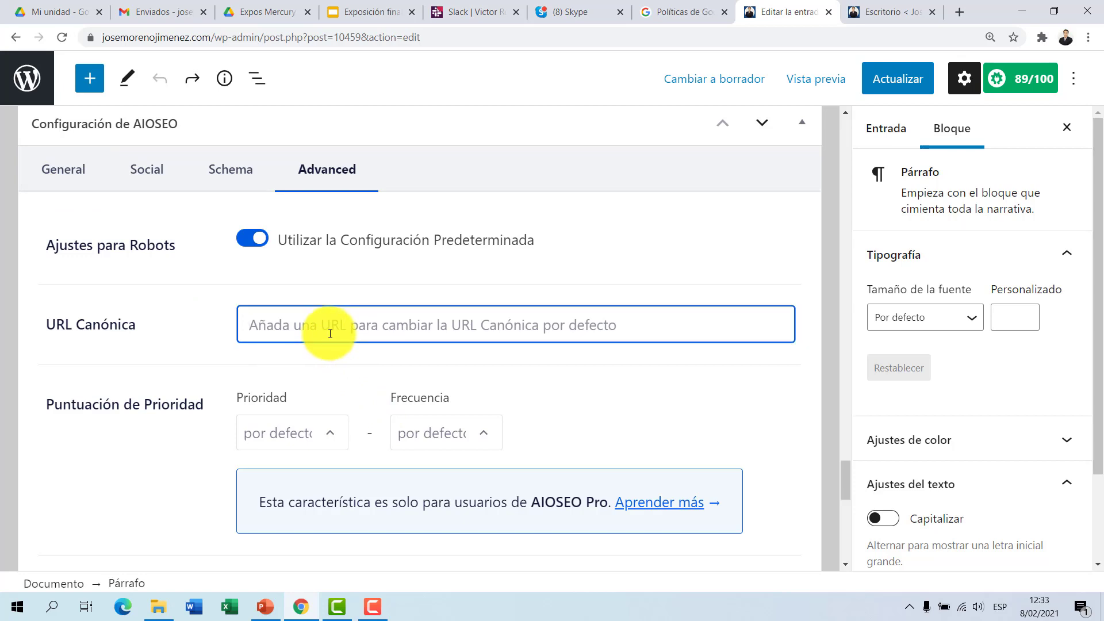
{"action": "scroll", "coordinate": [288, 343], "scroll_direction": "down", "scroll_amount": 3}
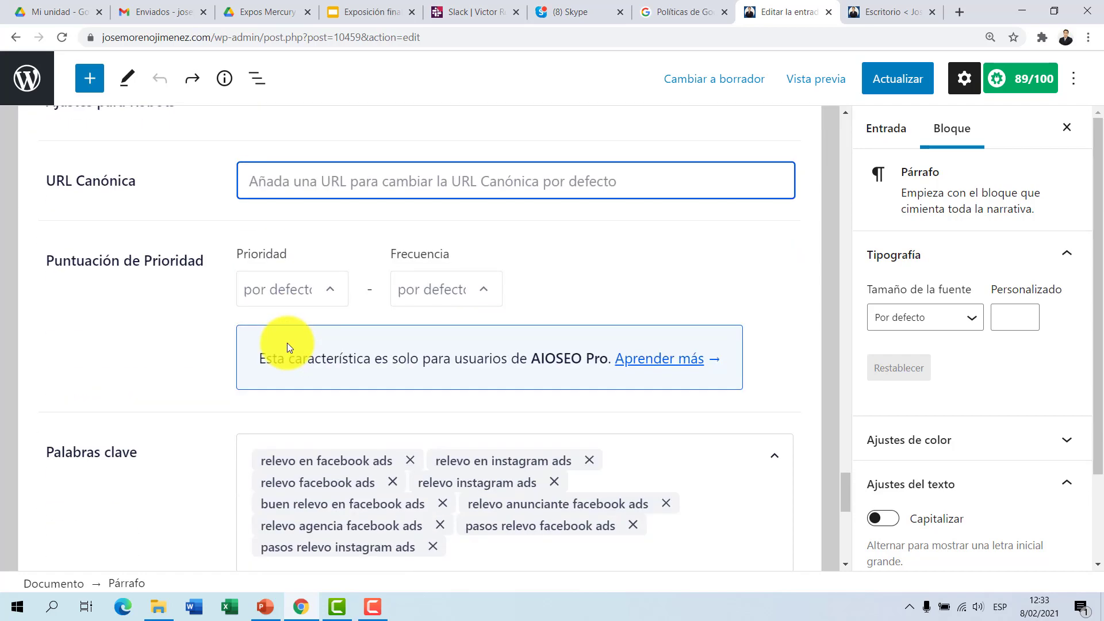
{"action": "scroll", "coordinate": [230, 253], "scroll_direction": "up", "scroll_amount": 6}
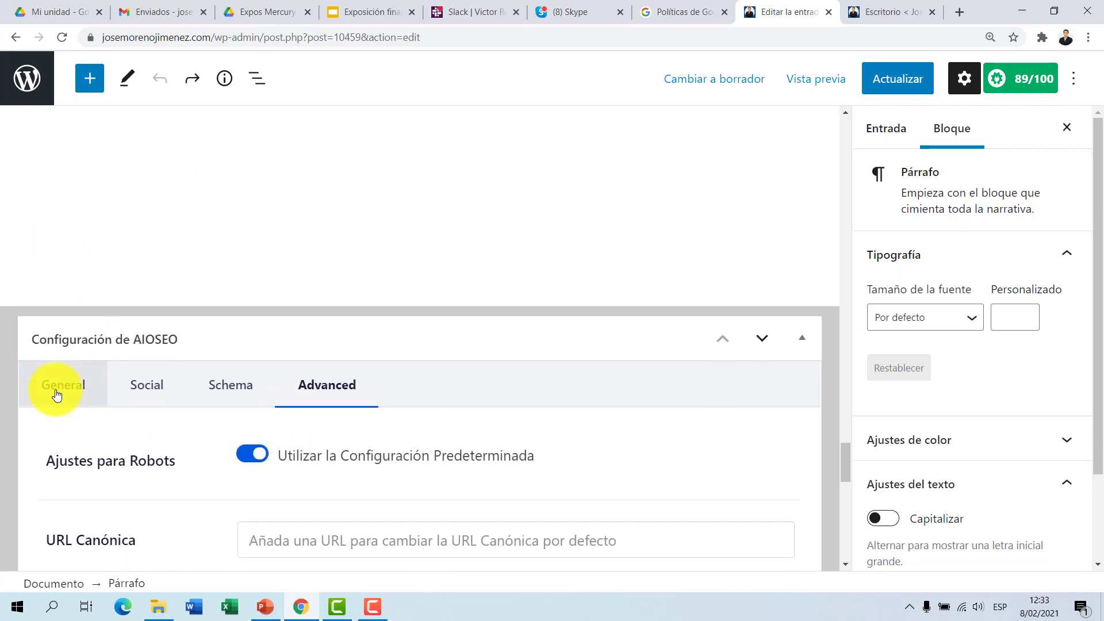
Step: Return to the General AIOSEO settings, recheck Entrada Título, and go back up to the post's title
{"action": "left_click", "coordinate": [56, 394]}
{"action": "scroll", "coordinate": [406, 339], "scroll_direction": "down", "scroll_amount": 5}
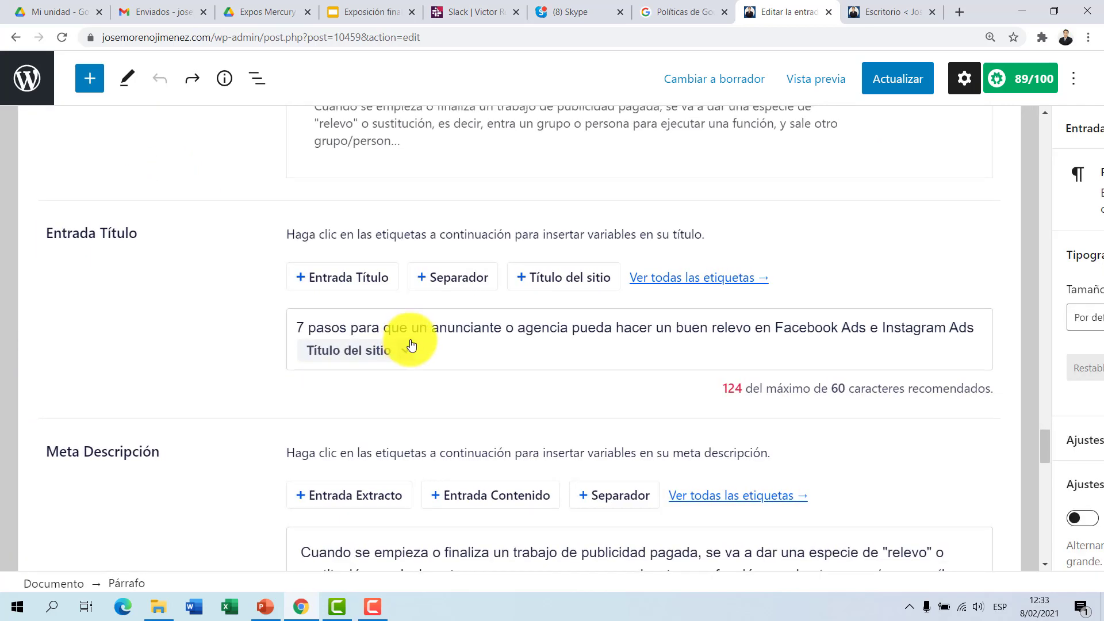
{"action": "scroll", "coordinate": [412, 345], "scroll_direction": "up", "scroll_amount": 20}
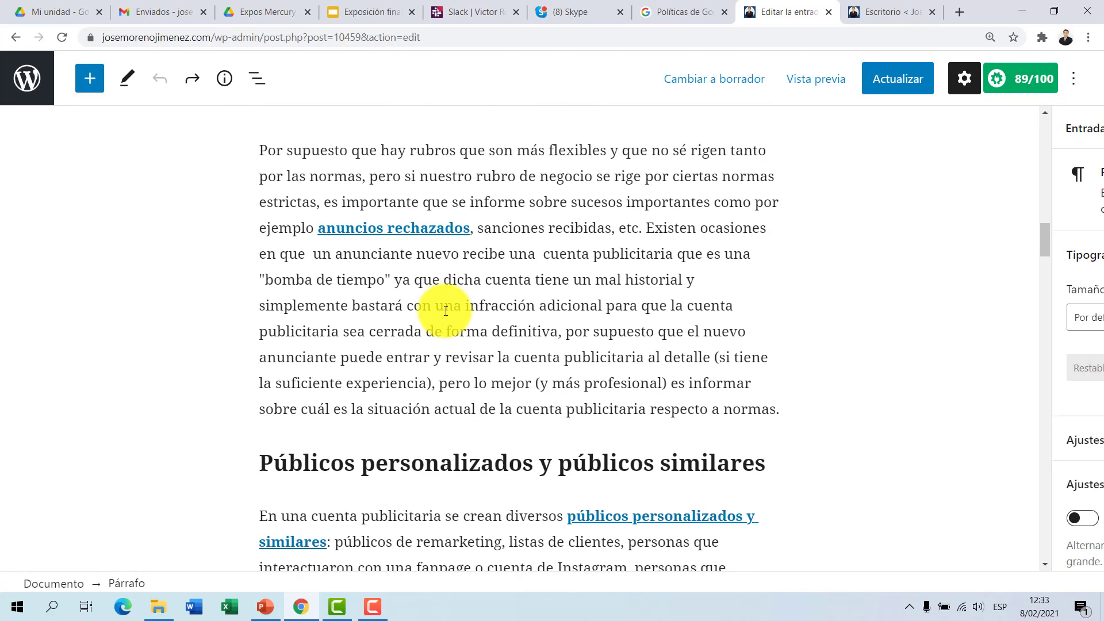
{"action": "scroll", "coordinate": [446, 311], "scroll_direction": "up", "scroll_amount": 15}
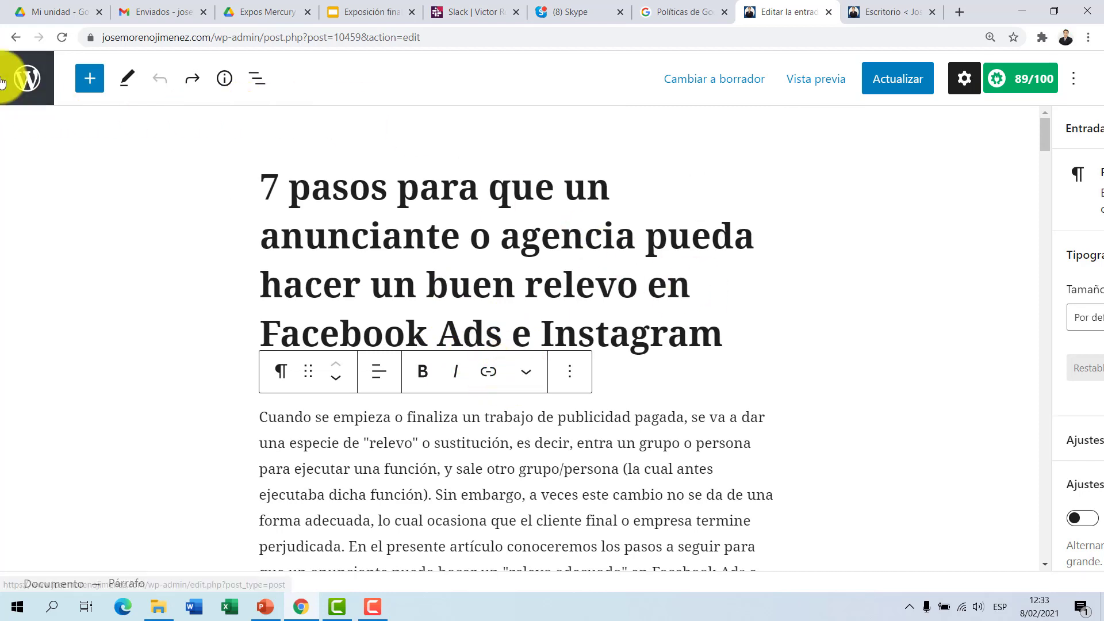
Step: Leave the editor for the Entradas list and compare the posts' scores in the Detalles de AIOSEO column
{"action": "left_click", "coordinate": [22, 83]}
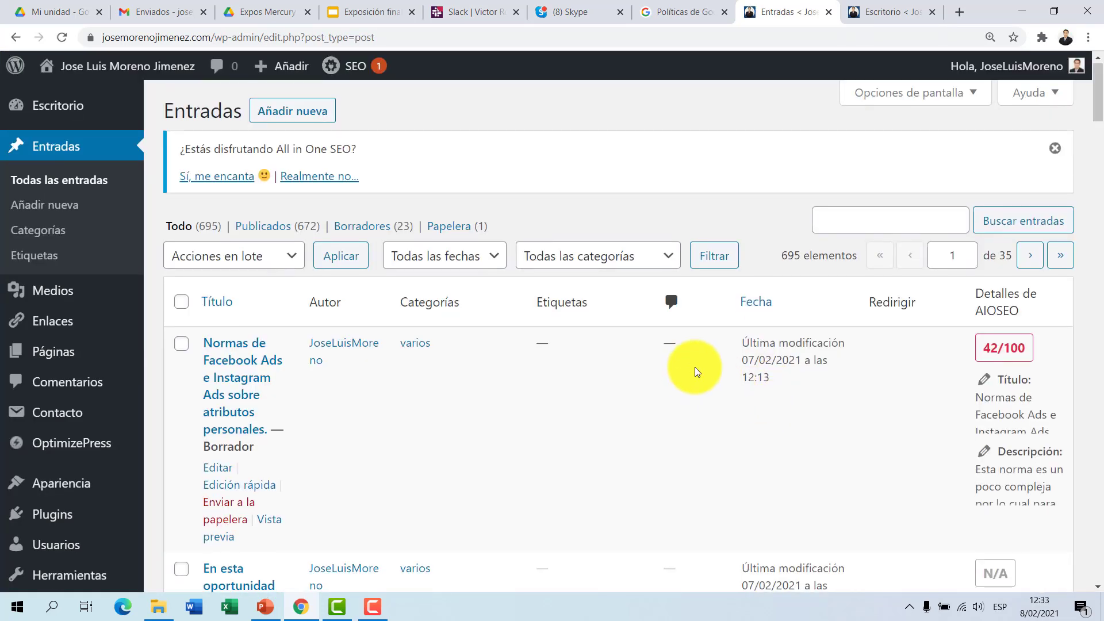
{"action": "scroll", "coordinate": [697, 373], "scroll_direction": "down", "scroll_amount": 6}
{"action": "scroll", "coordinate": [952, 230], "scroll_direction": "up", "scroll_amount": 5}
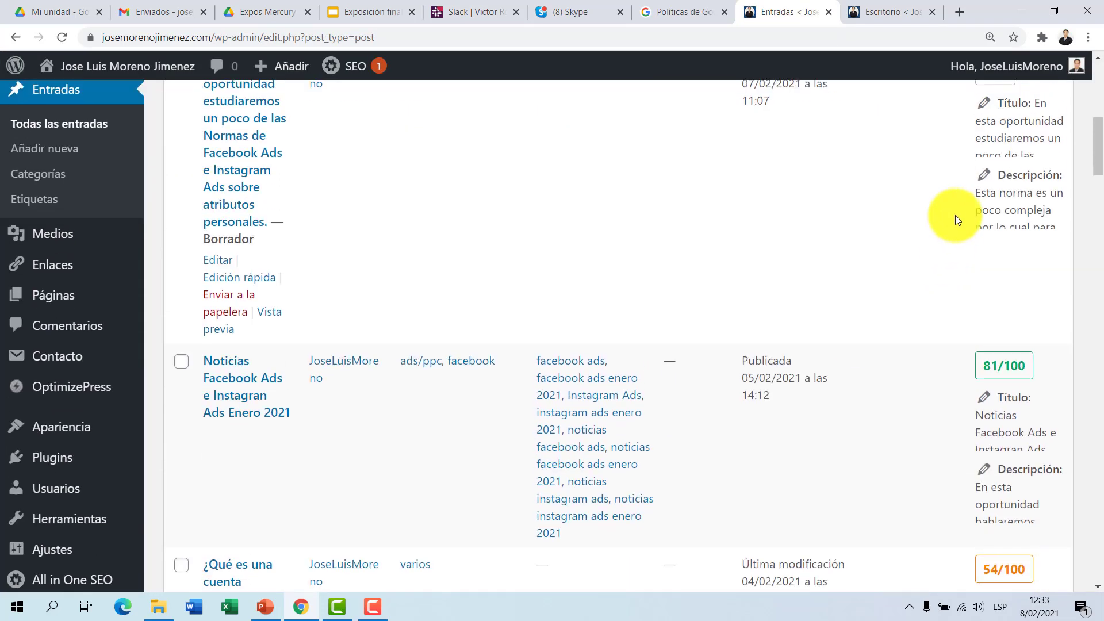
{"action": "scroll", "coordinate": [971, 270], "scroll_direction": "down", "scroll_amount": 5}
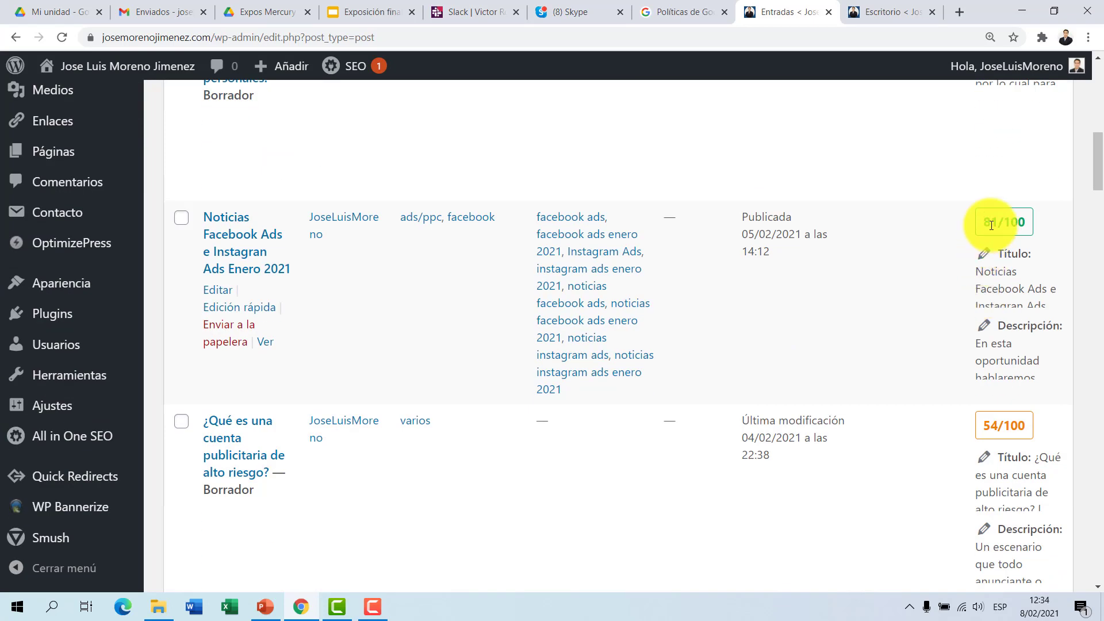
{"action": "scroll", "coordinate": [990, 239], "scroll_direction": "down", "scroll_amount": 4}
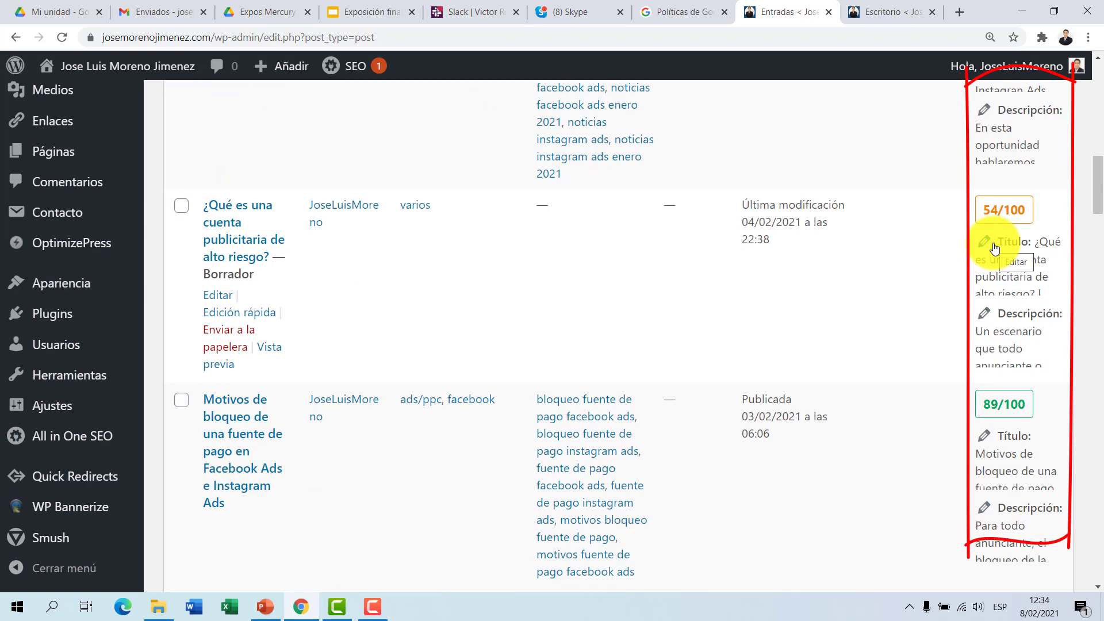
{"action": "scroll", "coordinate": [994, 248], "scroll_direction": "down", "scroll_amount": 9}
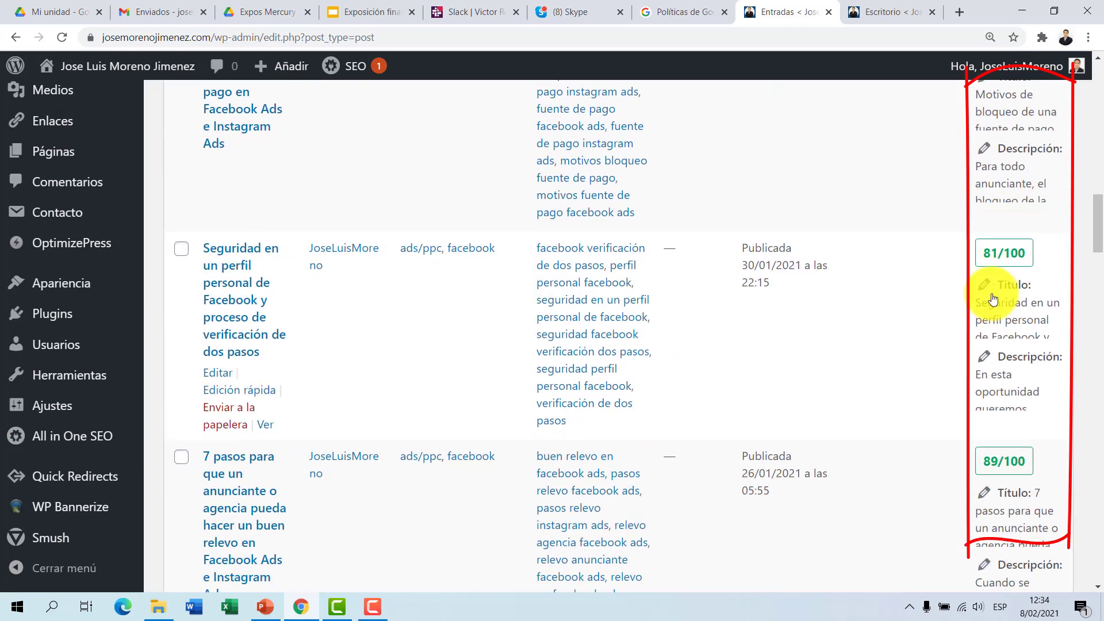
{"action": "scroll", "coordinate": [992, 314], "scroll_direction": "up", "scroll_amount": 13}
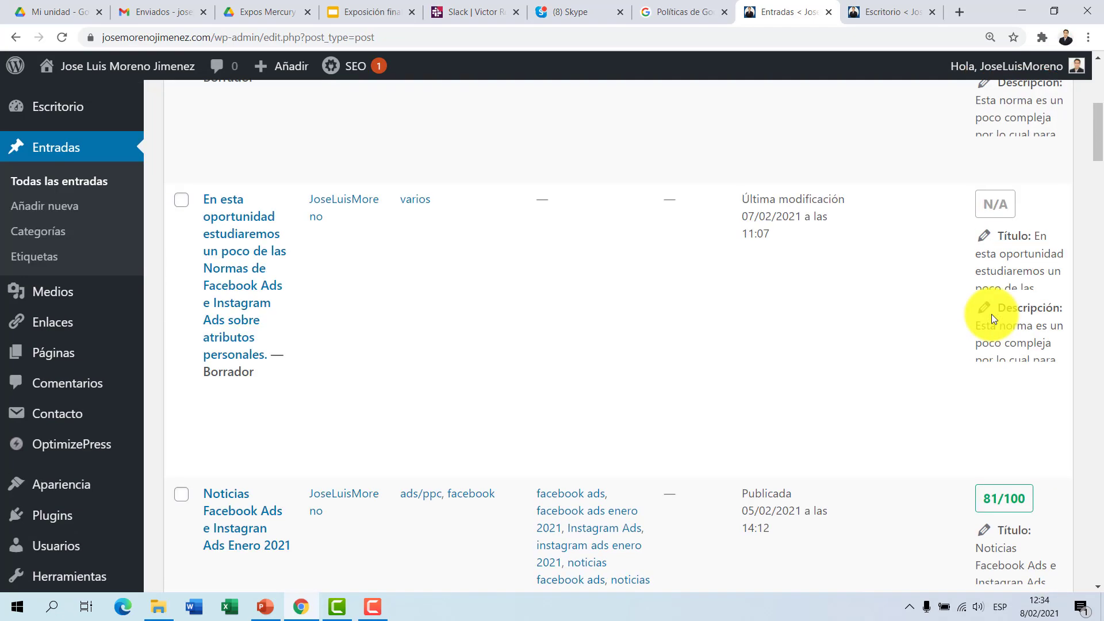
{"action": "scroll", "coordinate": [991, 314], "scroll_direction": "down", "scroll_amount": 1}
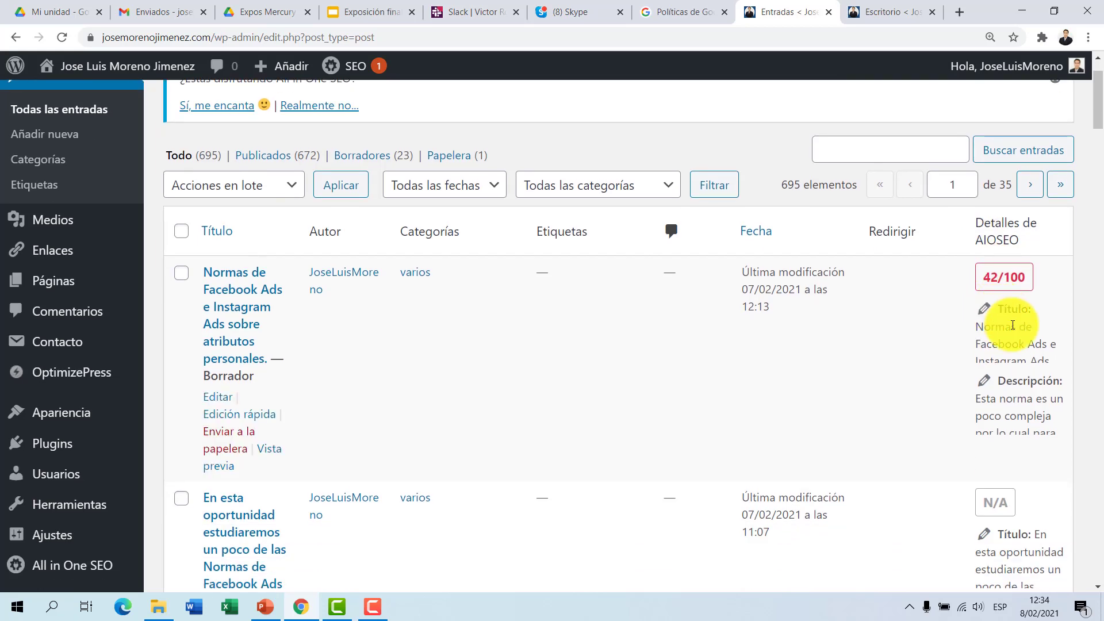
{"action": "scroll", "coordinate": [1013, 325], "scroll_direction": "down", "scroll_amount": 15}
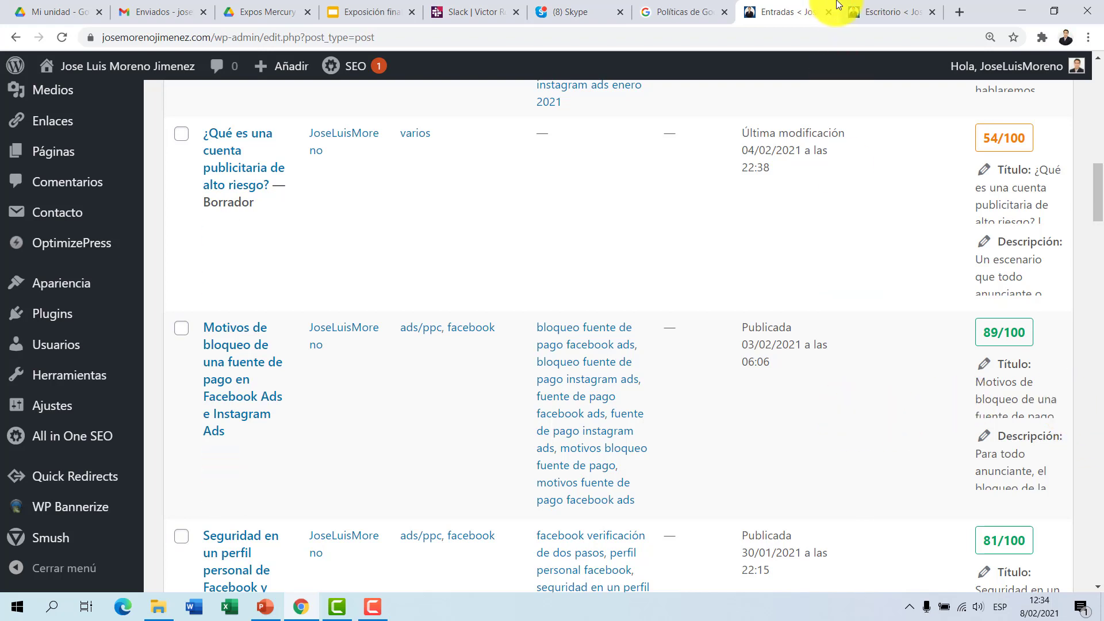
Step: Open the AIOSEO Escritorio page and look over its welcome, Puntuación SEO del Sitio and Nuevas Notificaciones sections
{"action": "left_click", "coordinate": [859, 5]}
{"action": "left_click", "coordinate": [819, 8]}
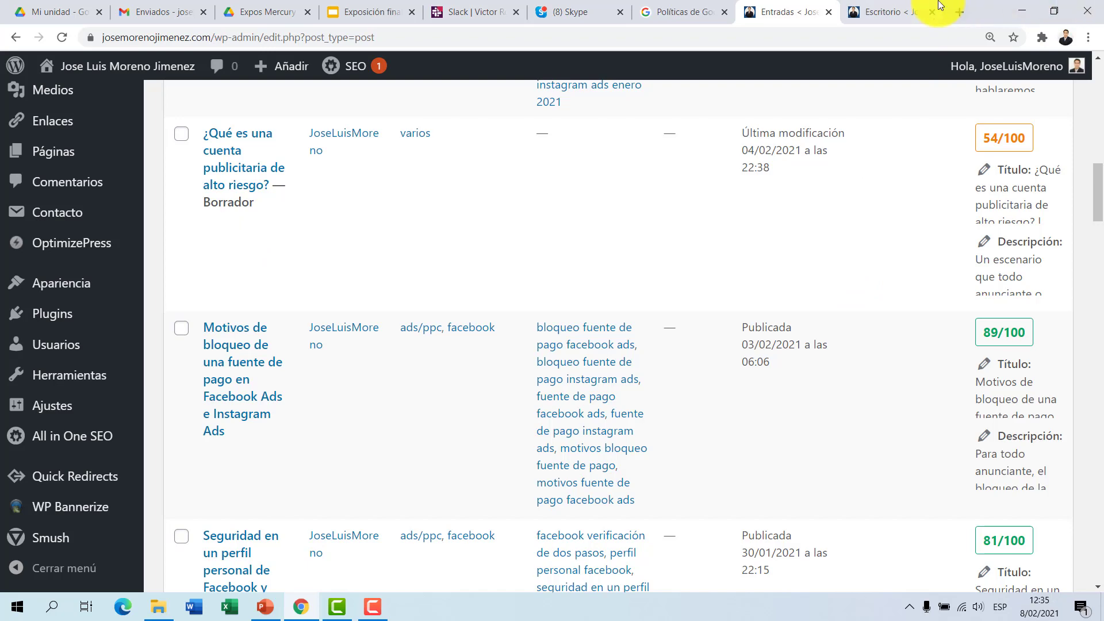
{"action": "left_click", "coordinate": [895, 17]}
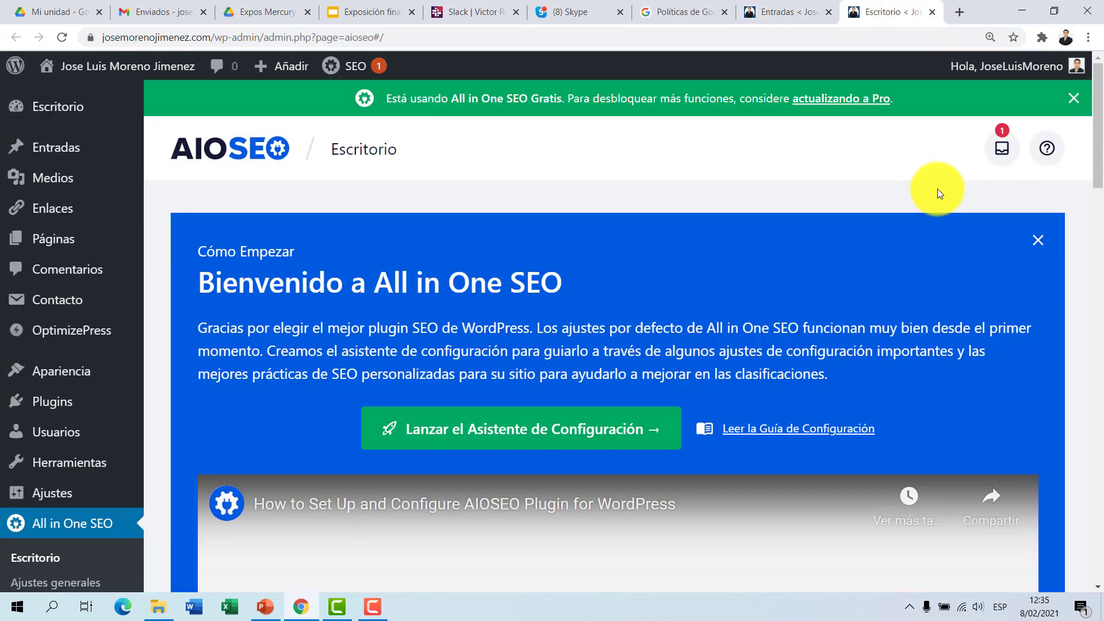
{"action": "scroll", "coordinate": [806, 274], "scroll_direction": "down", "scroll_amount": 12}
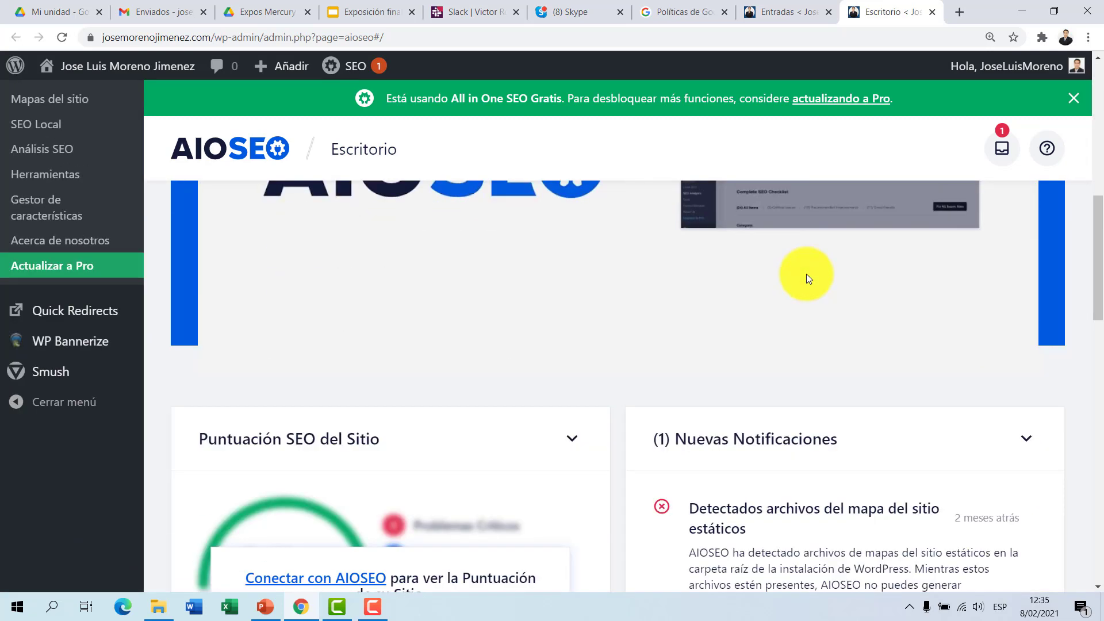
{"action": "scroll", "coordinate": [807, 274], "scroll_direction": "up", "scroll_amount": 12}
{"action": "scroll", "coordinate": [807, 274], "scroll_direction": "up", "scroll_amount": 1}
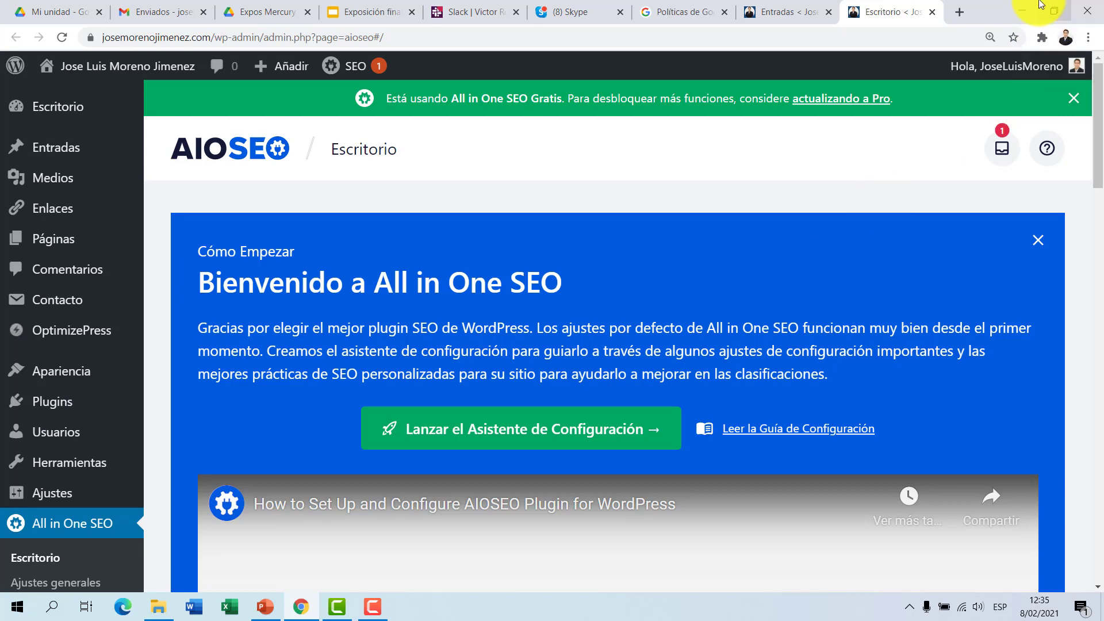
Step: Return to the Entradas list and look over the AIOSEO scores of the listed posts again
{"action": "left_click", "coordinate": [788, 11]}
{"action": "left_click", "coordinate": [893, 9]}
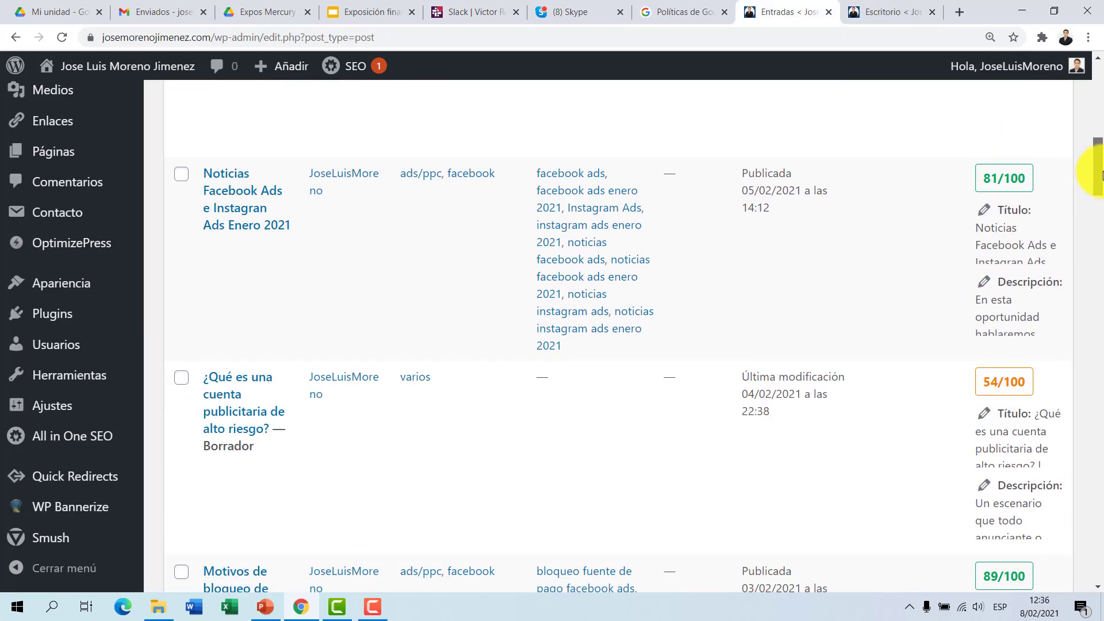
{"action": "scroll", "coordinate": [1101, 175], "scroll_direction": "down", "scroll_amount": 1}
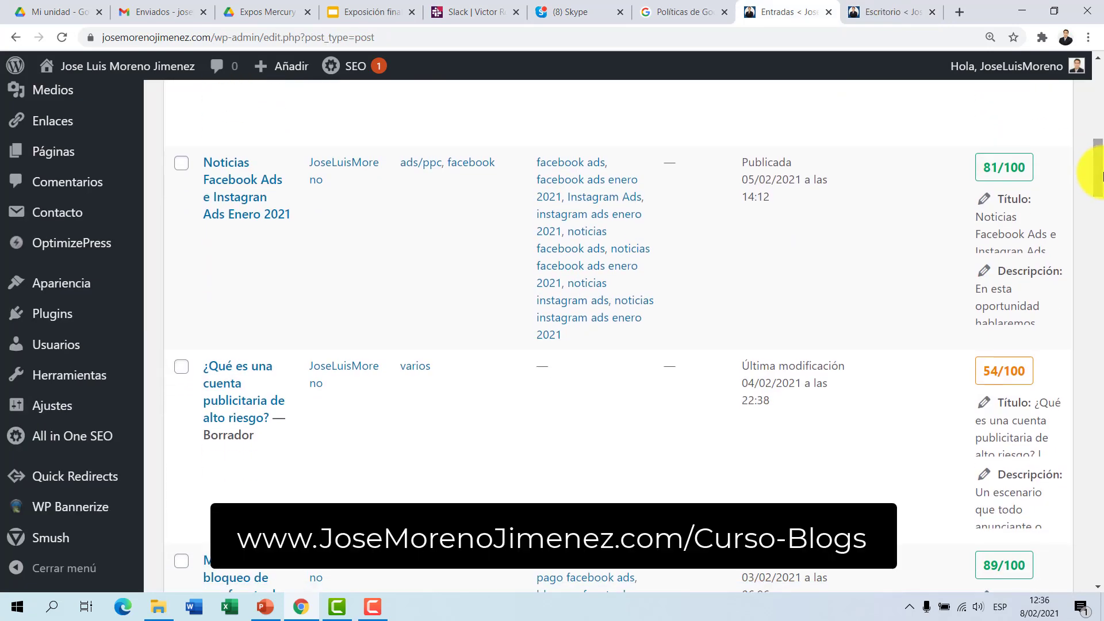